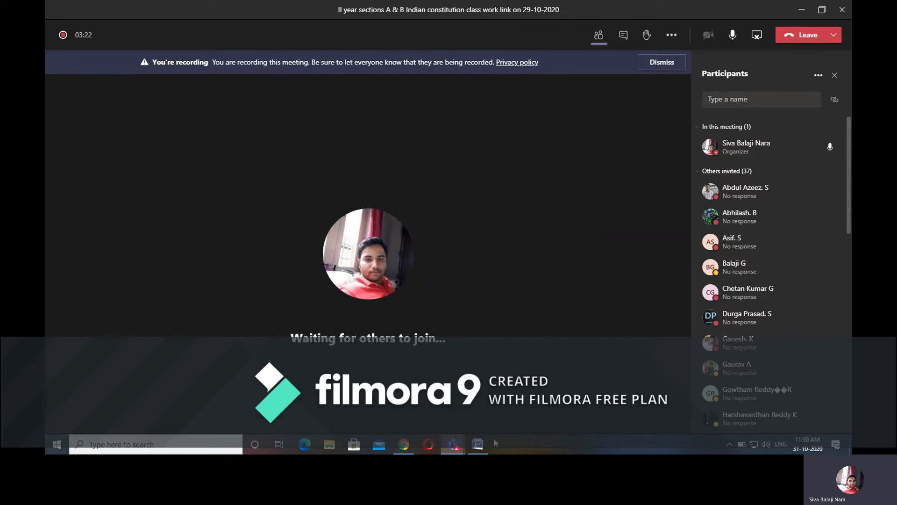
- Switch to the 3D-modelling (2) document in Word and examine the Experiment -3 Sleeve & Cotter Joint drawing
left_click(477, 443)
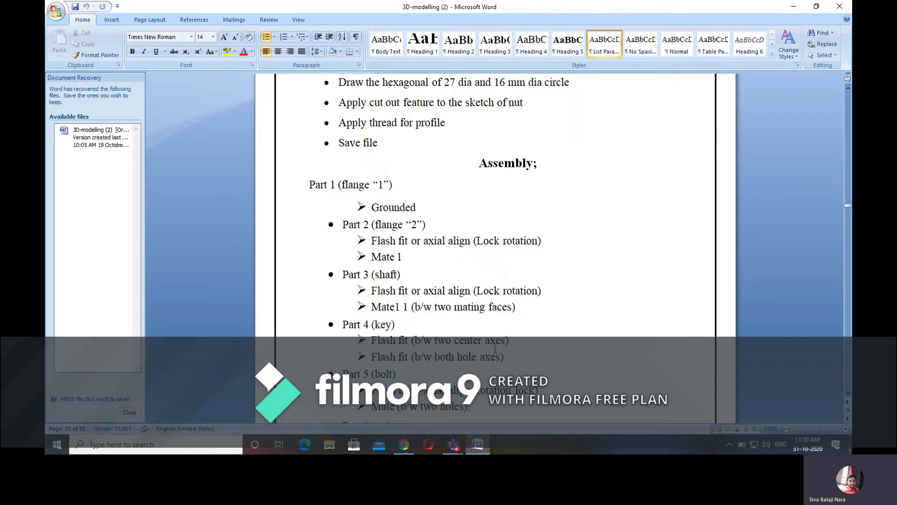
scroll(506, 337, "down", 10)
scroll(506, 337, "down", 6)
scroll(519, 323, "up", 20)
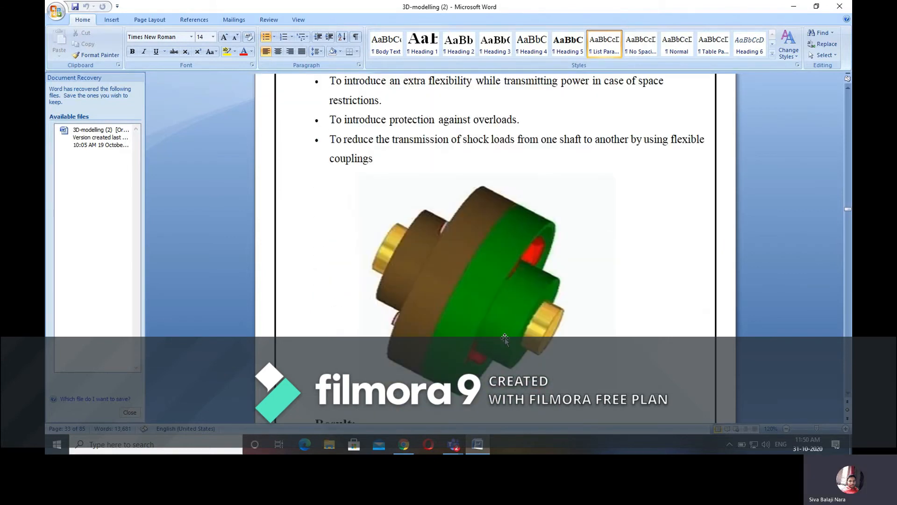
scroll(527, 316, "up", 15)
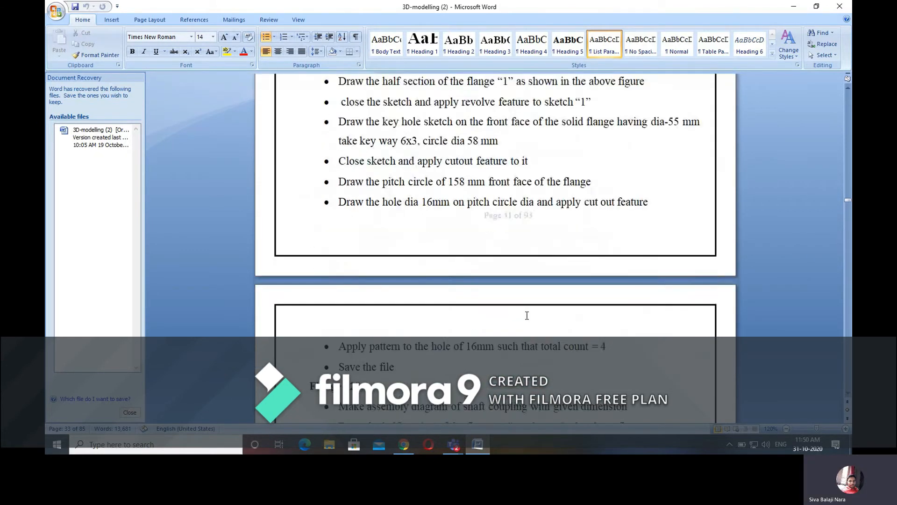
scroll(527, 316, "up", 20)
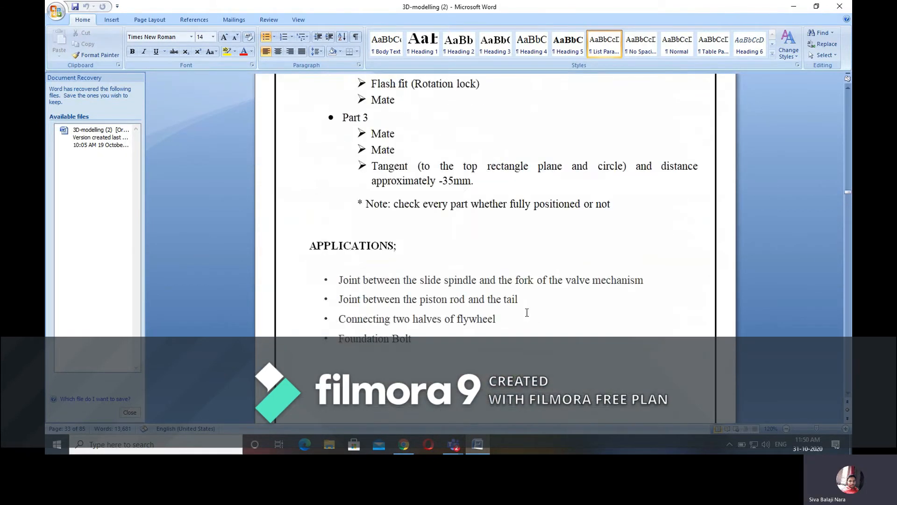
scroll(527, 312, "up", 20)
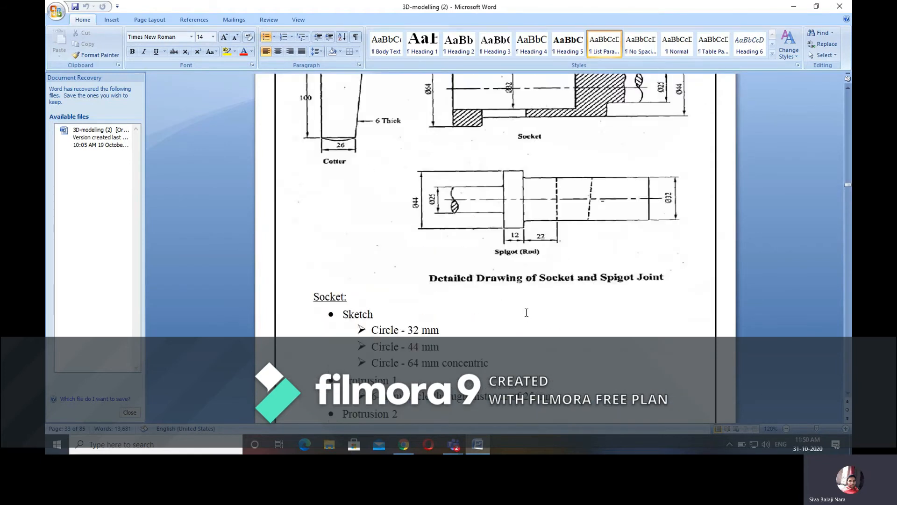
scroll(526, 312, "up", 20)
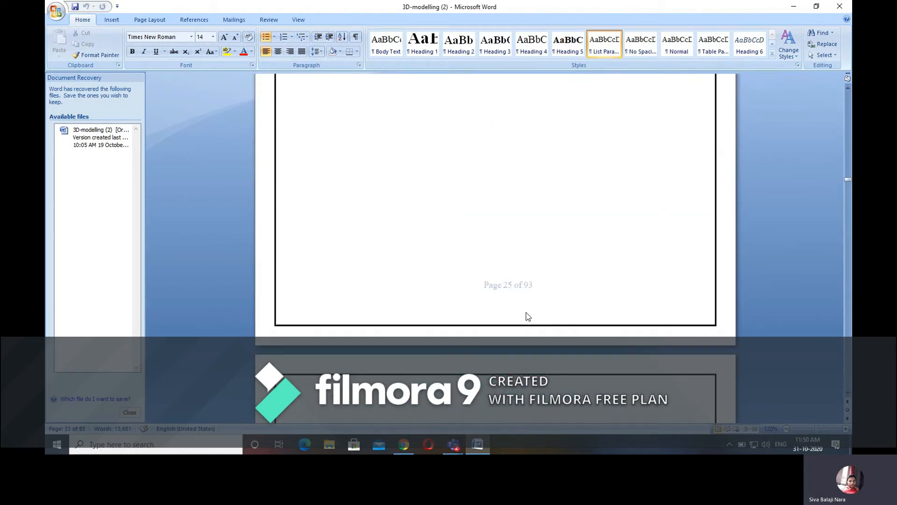
scroll(518, 316, "up", 20)
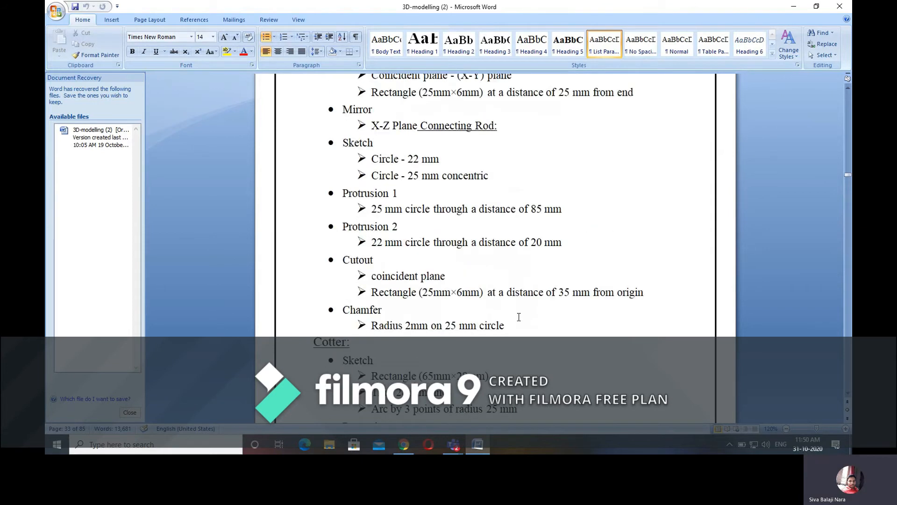
scroll(519, 317, "up", 4)
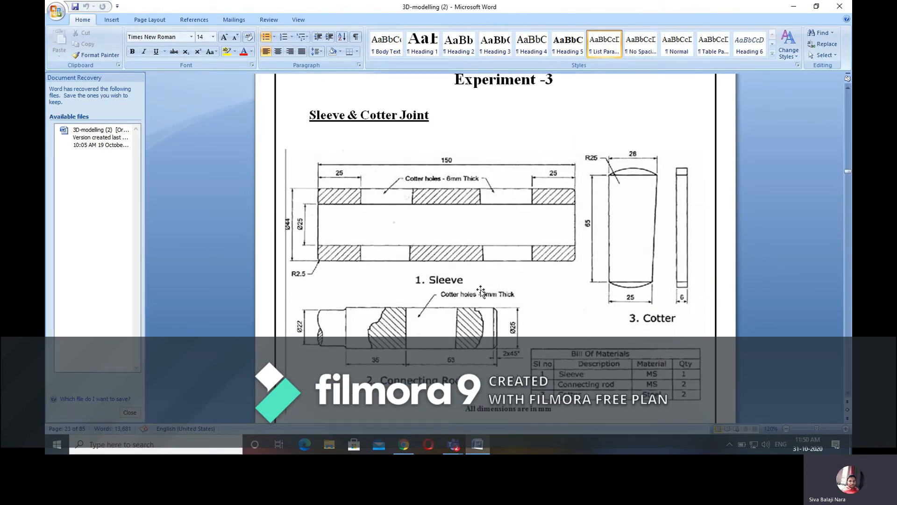
scroll(501, 266, "down", 1)
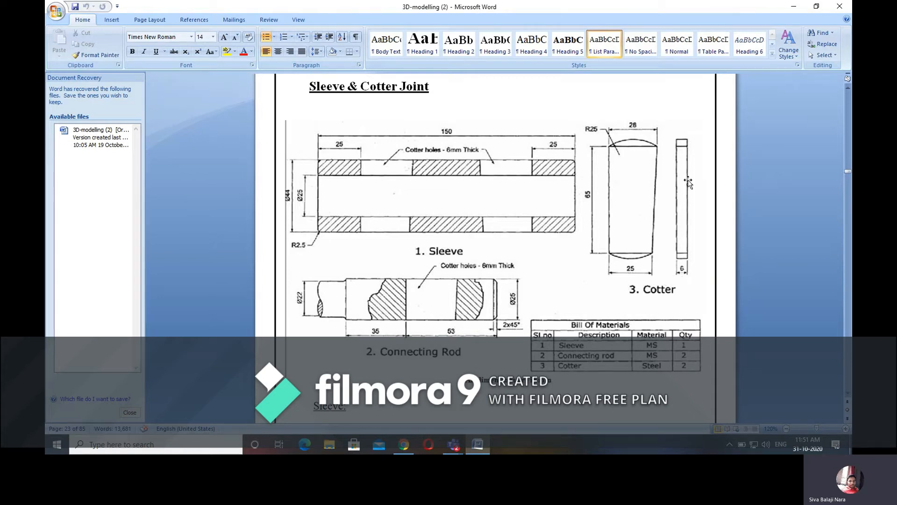
- Minimize the open windows, launch Solid Edge 2020 and create an ISO Metric Part
left_click(793, 7)
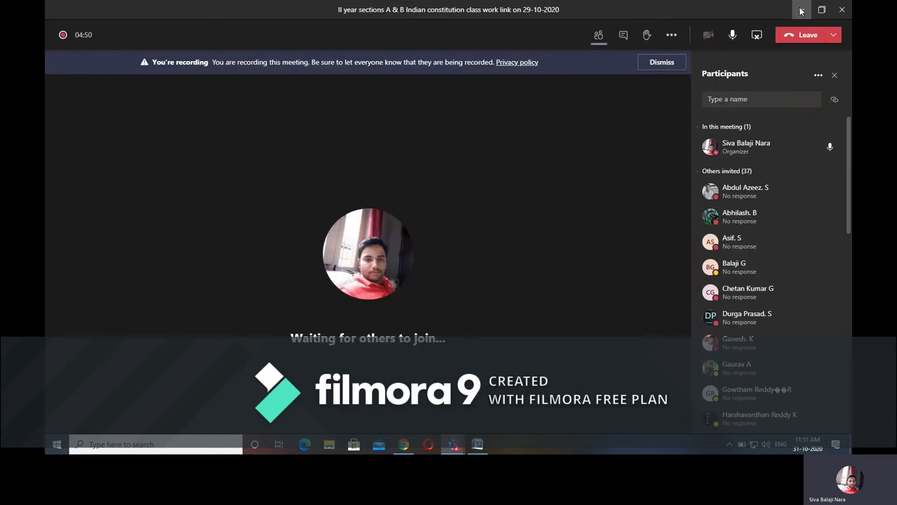
left_click(794, 7)
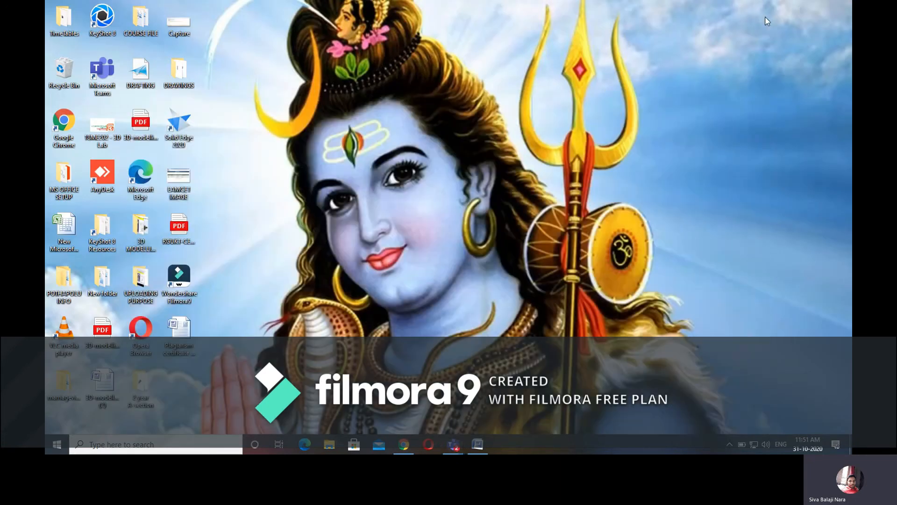
double_click(187, 125)
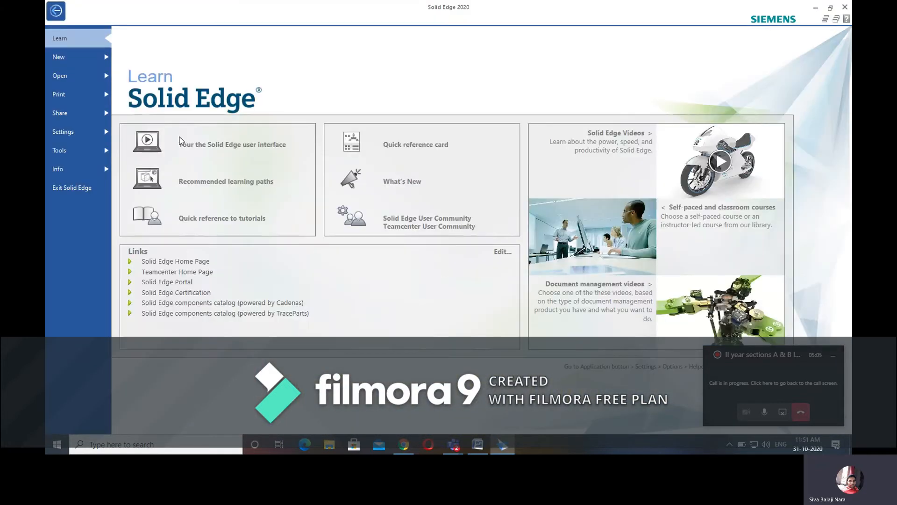
left_click(59, 56)
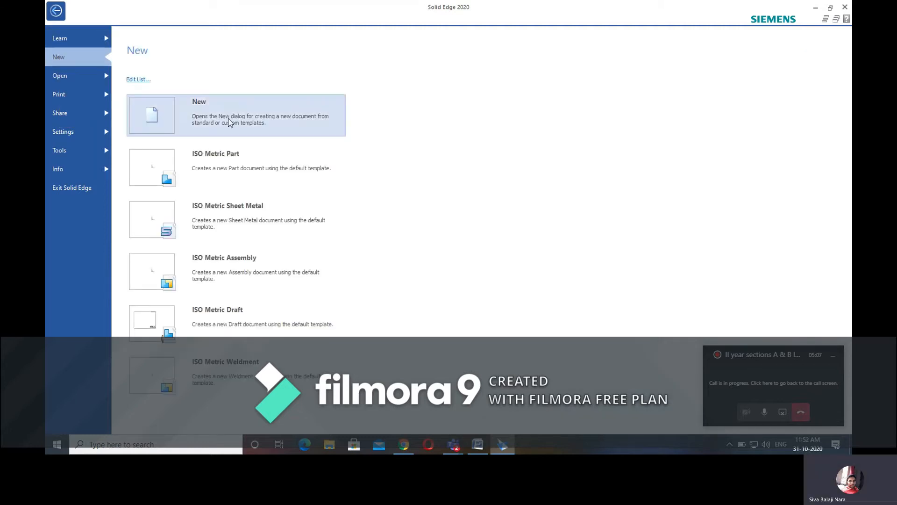
left_click(225, 159)
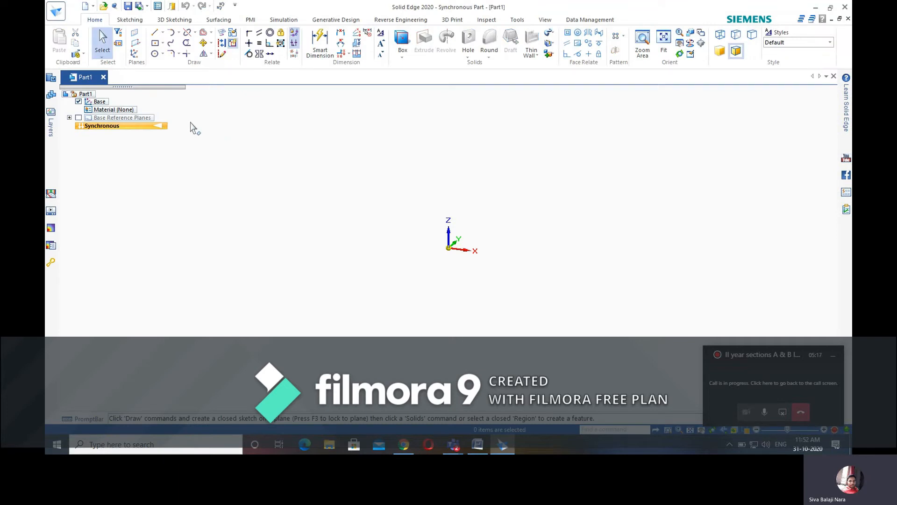
- Transition the part to the ordered environment and open a sketch on the front XZ plane
right_click(130, 130)
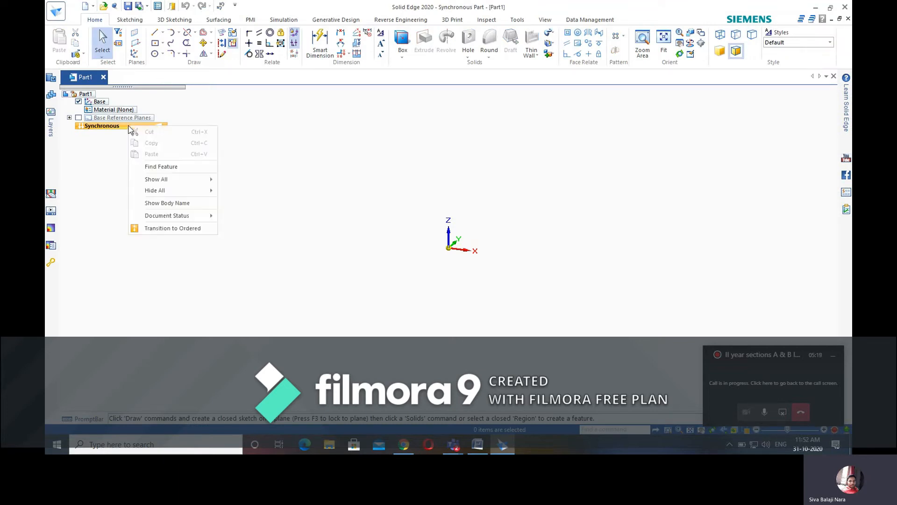
left_click(165, 229)
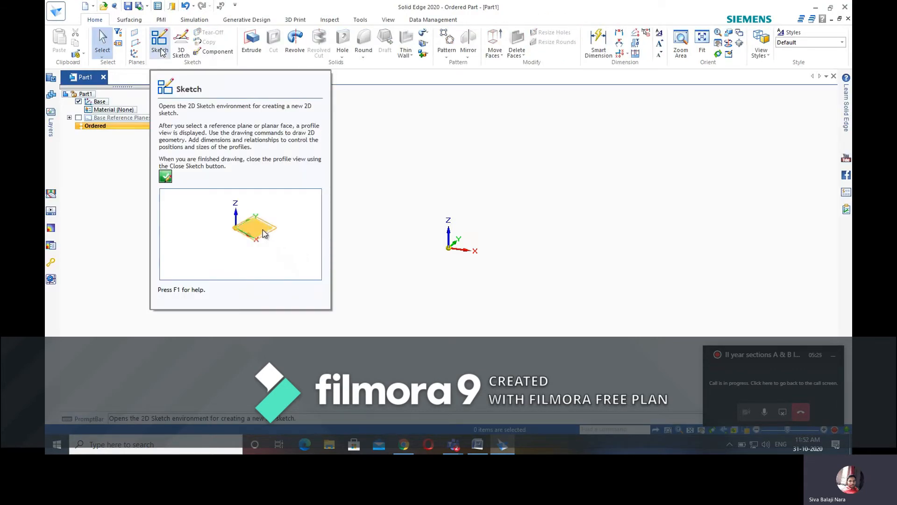
left_click(161, 50)
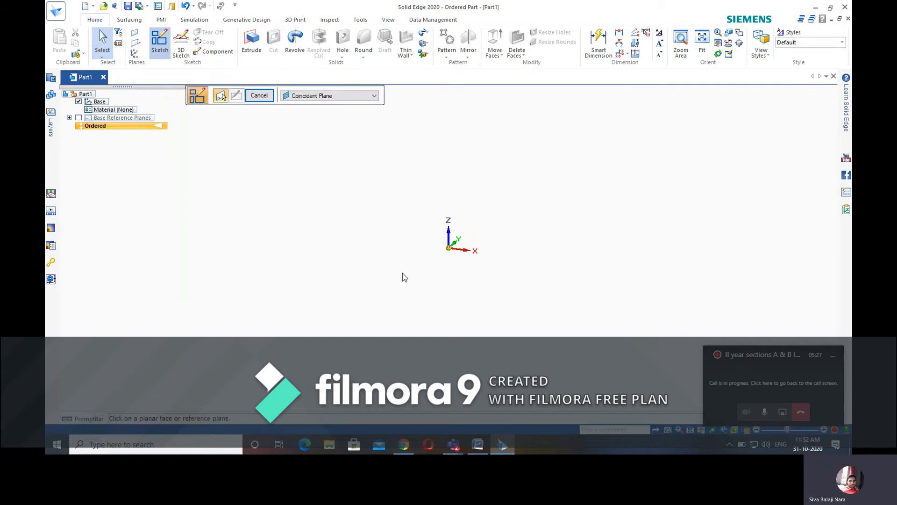
left_click(462, 247)
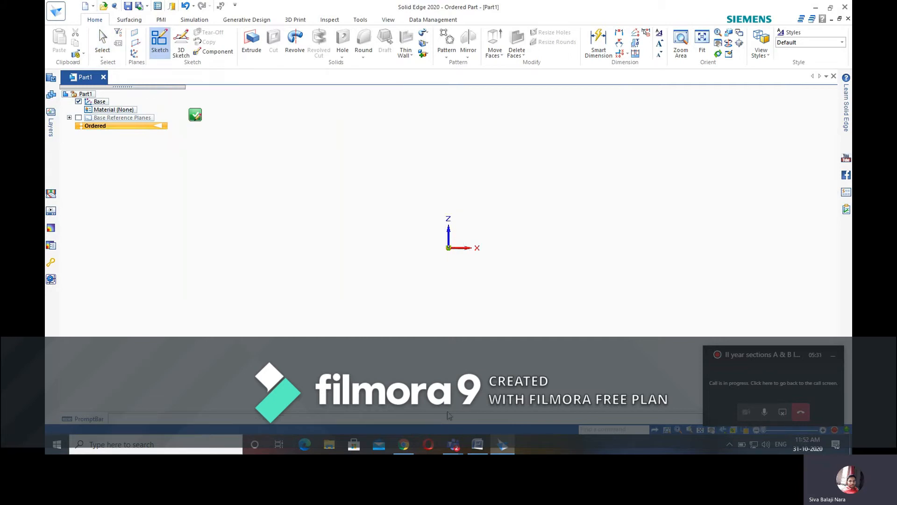
- Check the sleeve diameters in the Word drawing and sketch two concentric circles, about 93 mm and 51 mm in diameter, at the Solid Edge sketch origin
left_click(477, 444)
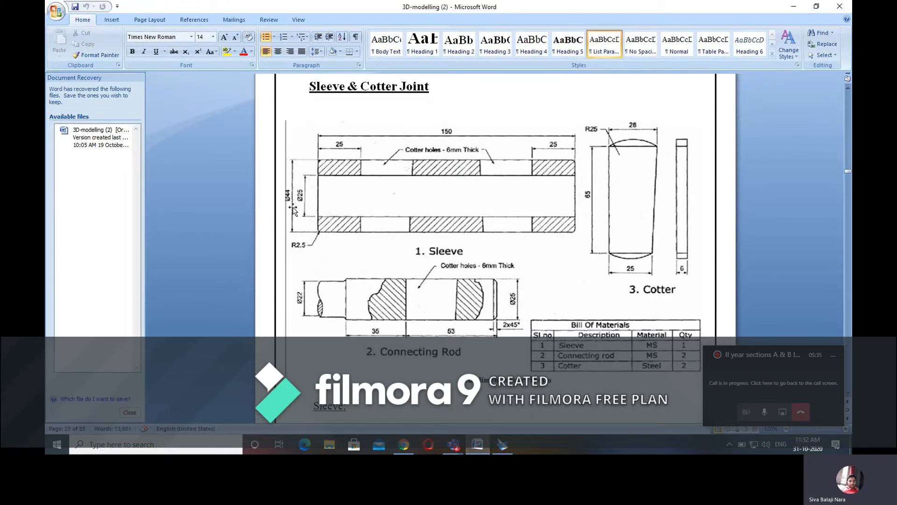
left_click(502, 446)
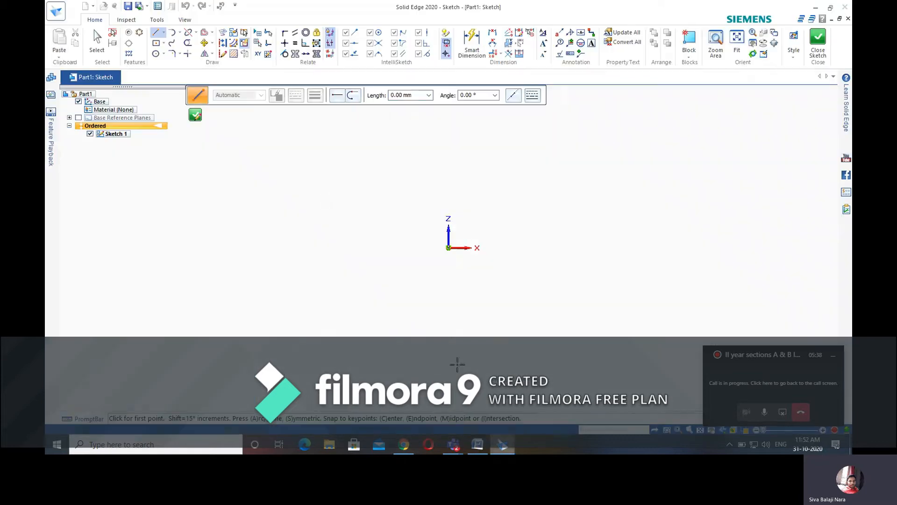
left_click(156, 54)
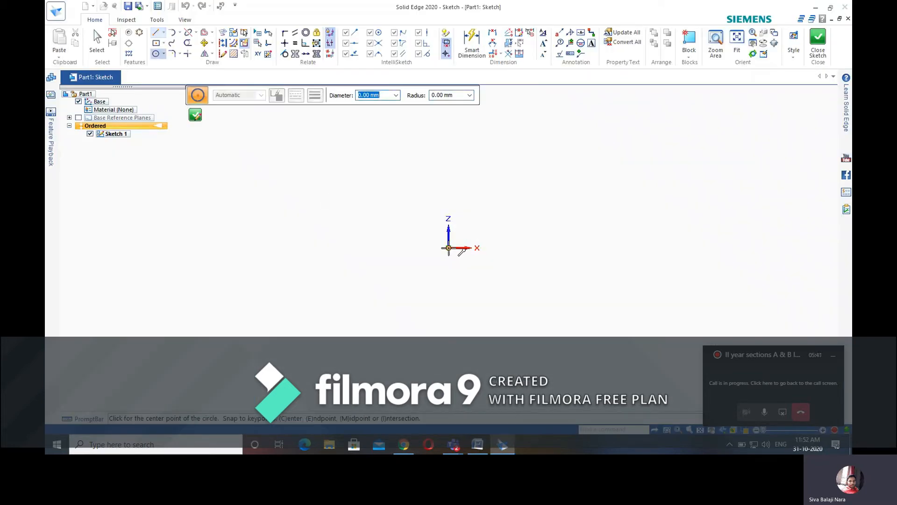
left_click(449, 247)
left_click(438, 315)
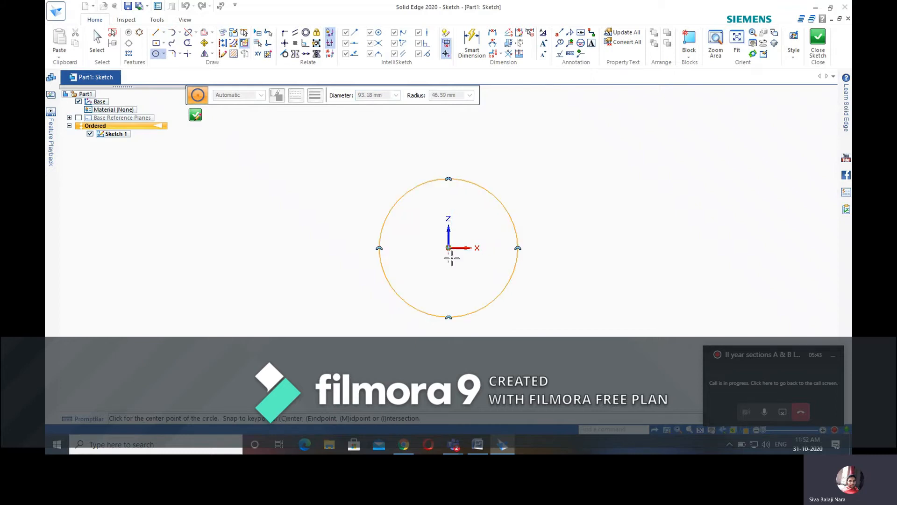
left_click(448, 248)
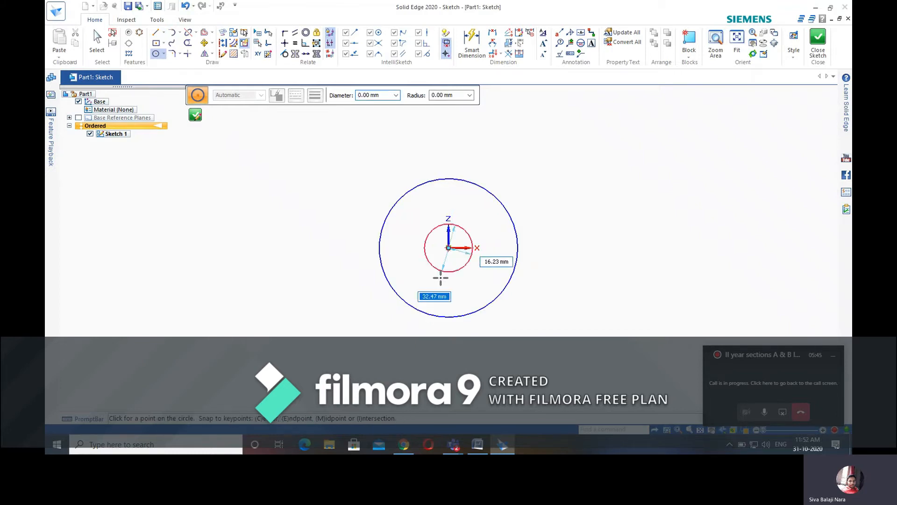
left_click(439, 284)
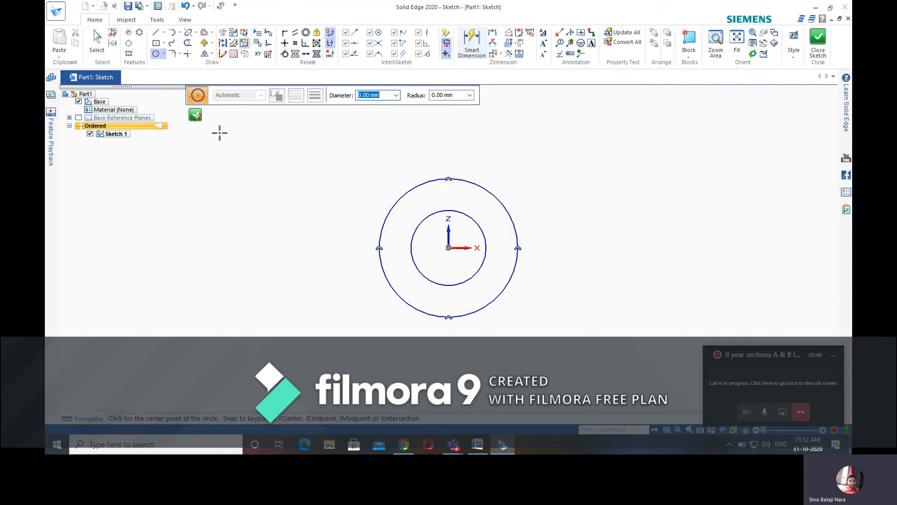
left_click(98, 47)
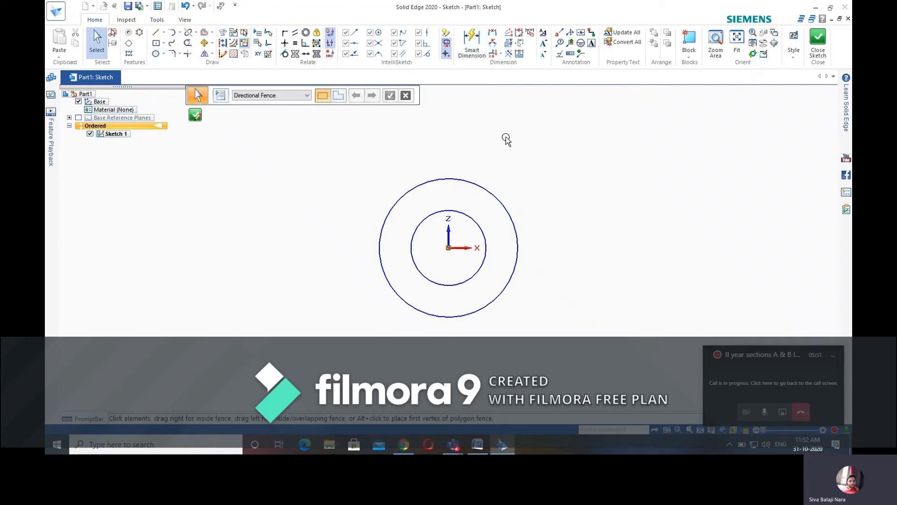
- Dimension the outer circle's diameter to 44 mm and the inner circle's diameter to 25 mm
left_click(474, 57)
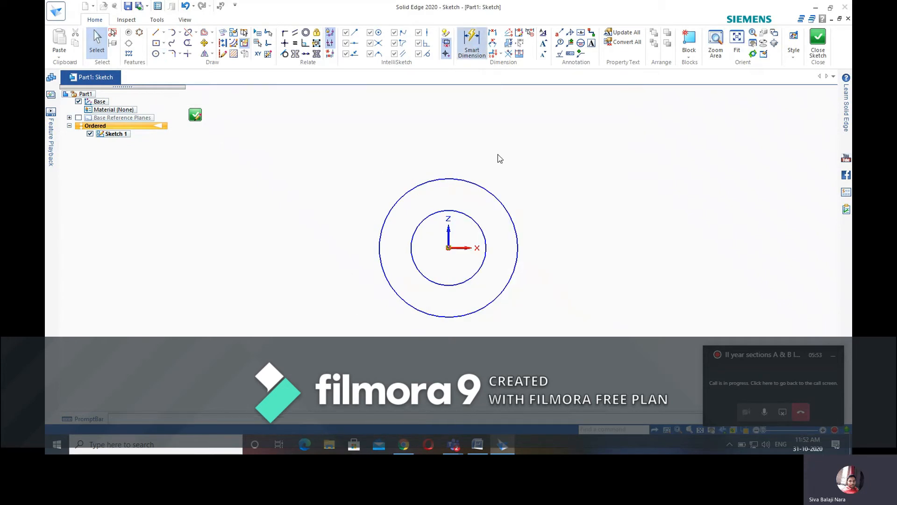
left_click(507, 214)
left_click(559, 192)
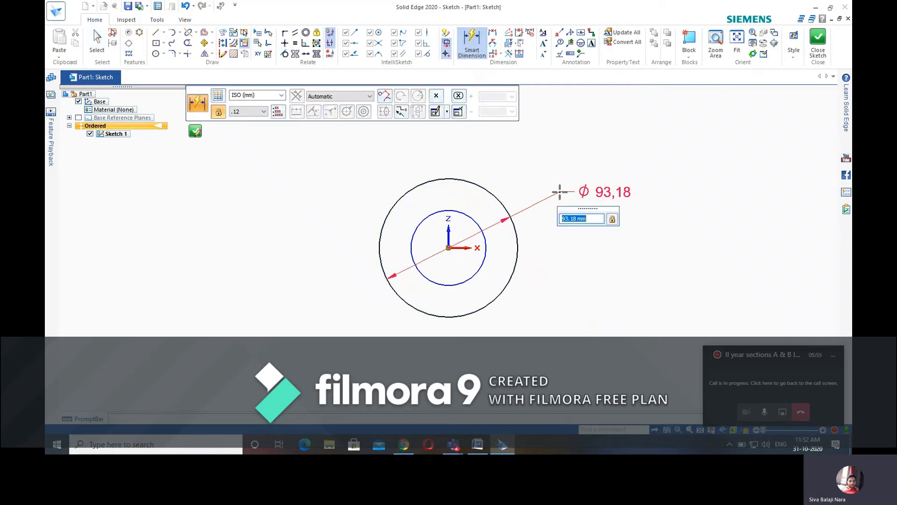
type("44")
key("Return")
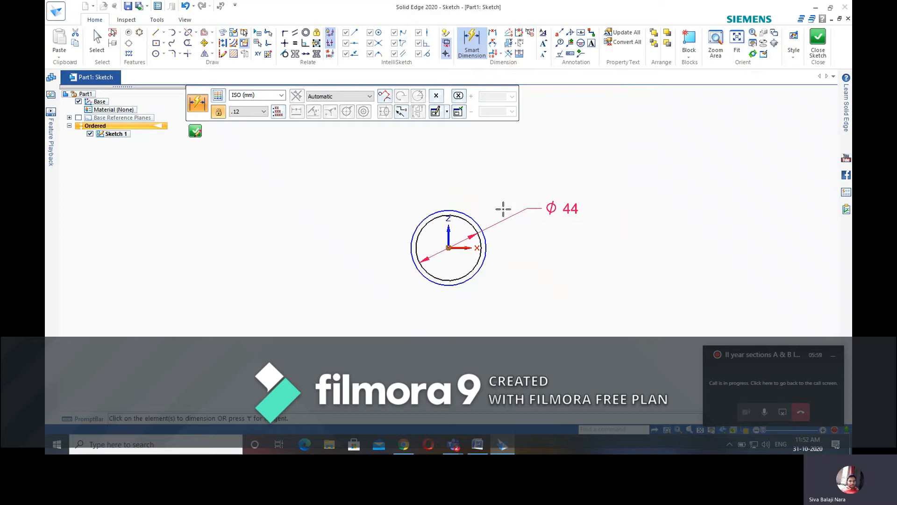
left_click(471, 216)
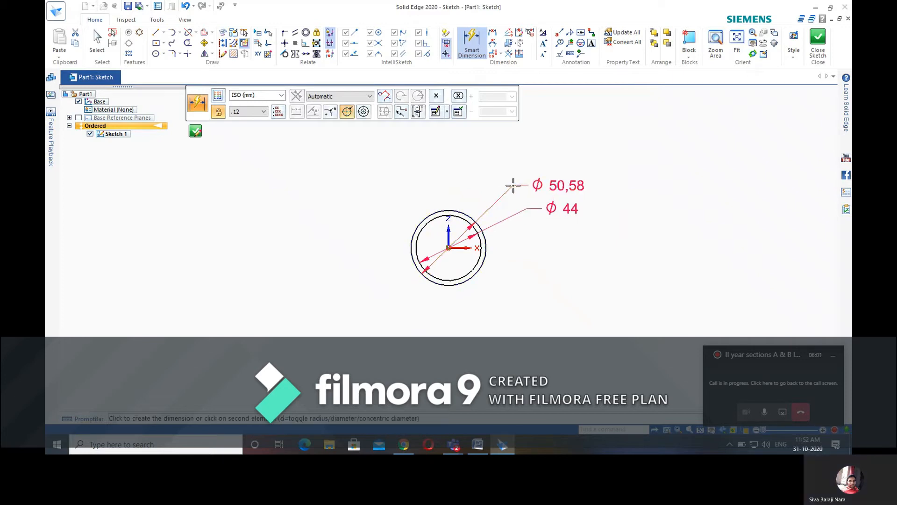
left_click(513, 185)
type("2")
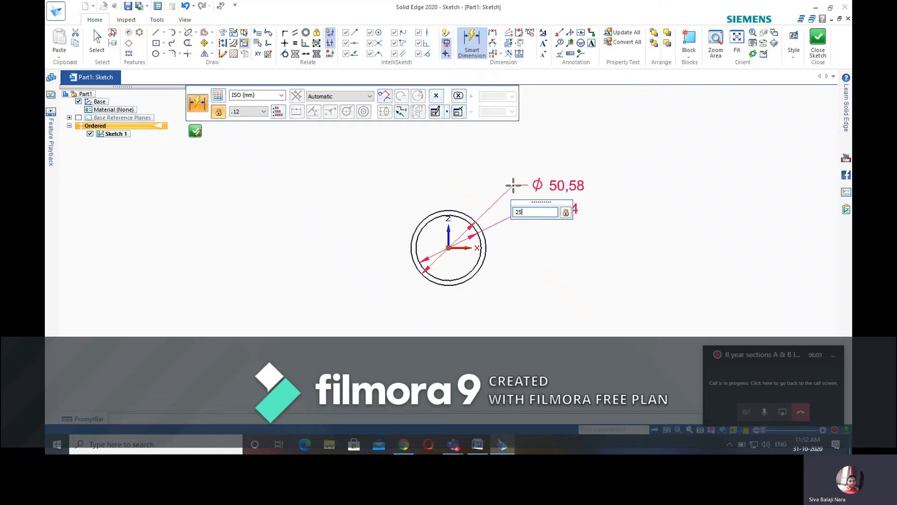
type("5")
key("Return")
- Check the sleeve's length in the Word drawing, and close and finish the Solid Edge sketch
left_click(477, 445)
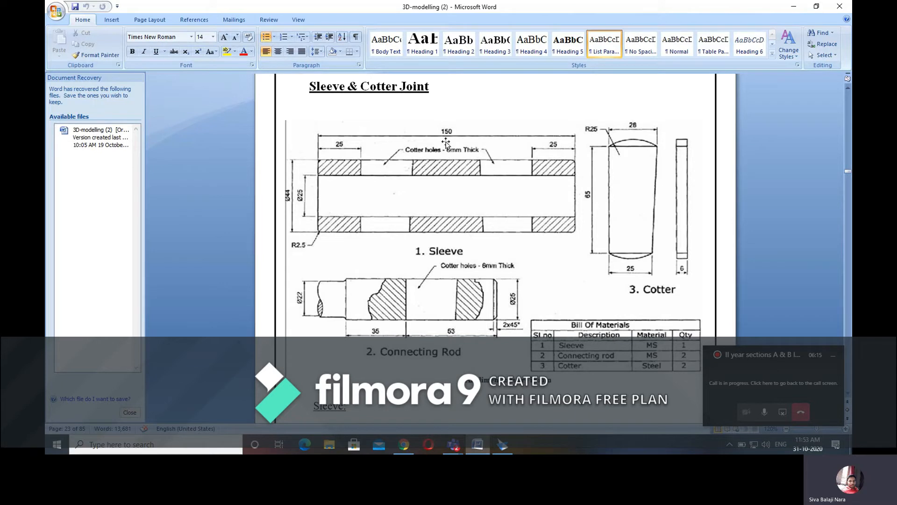
left_click(502, 444)
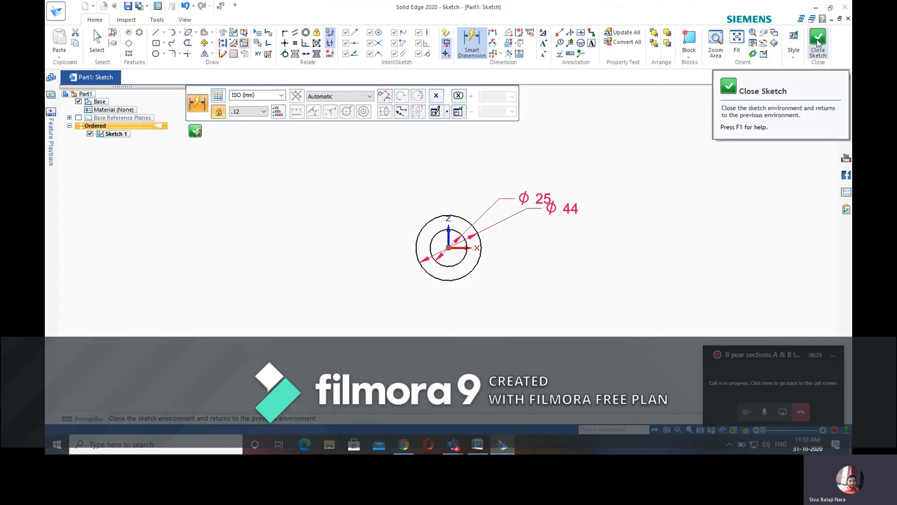
left_click(817, 43)
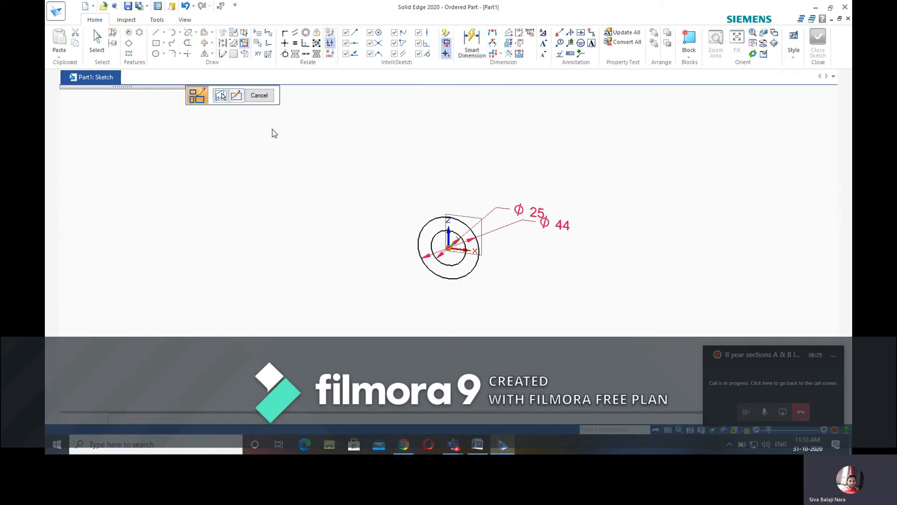
left_click(260, 96)
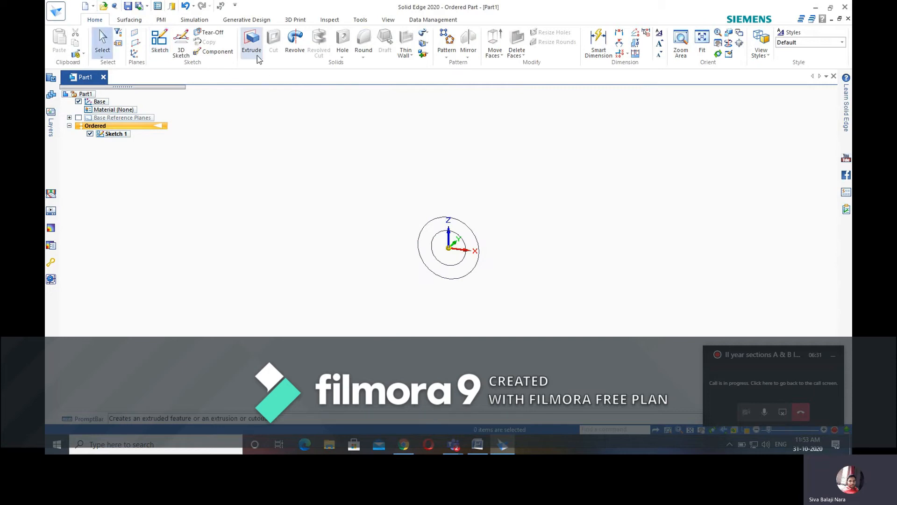
- Extrude the two concentric circles symmetrically to a total length of 150 mm to form the hollow sleeve, and hide the circle sketch
left_click(252, 46)
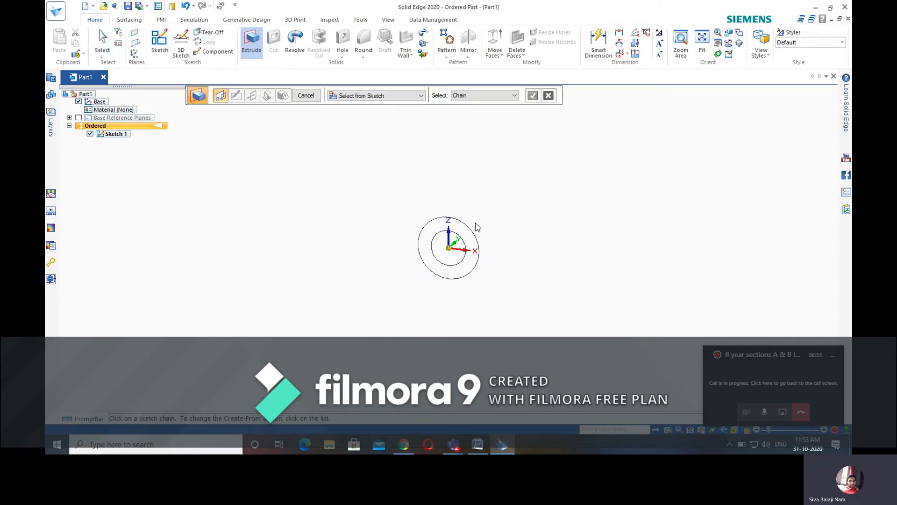
left_click(470, 230)
left_click(453, 232)
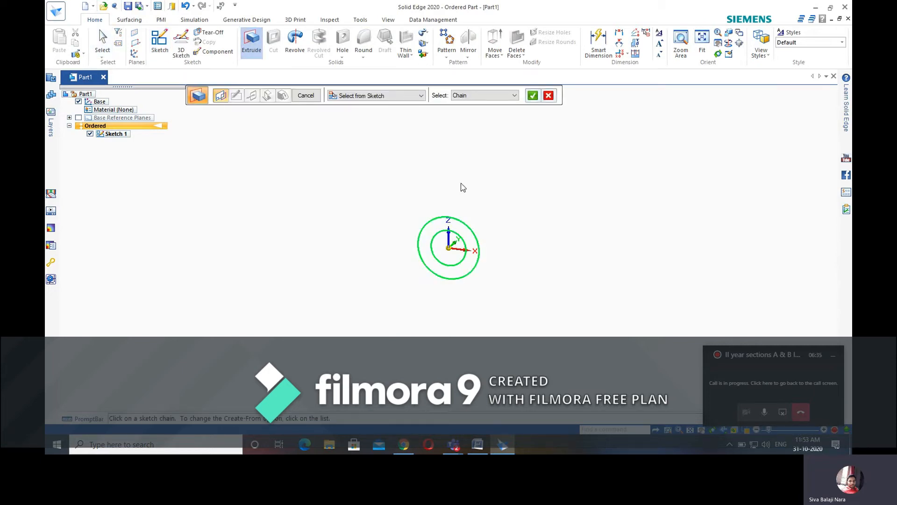
left_click(533, 96)
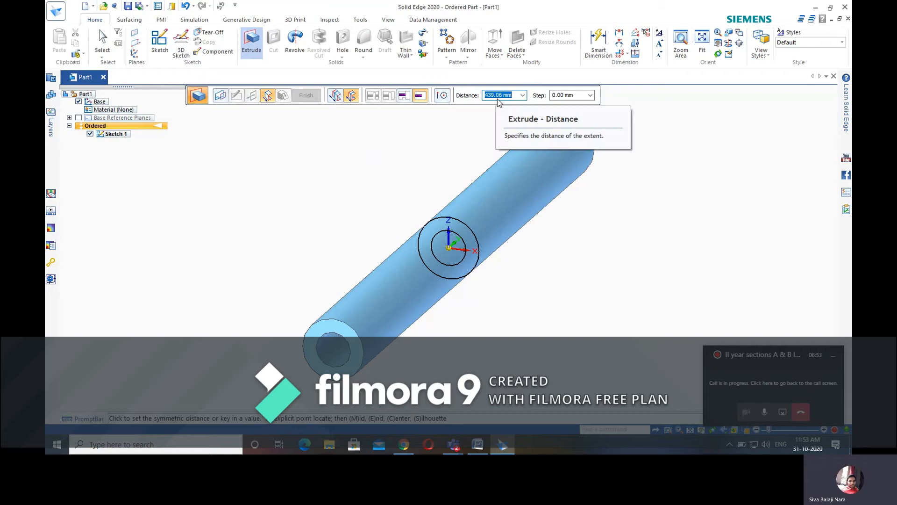
type("0")
key("Return")
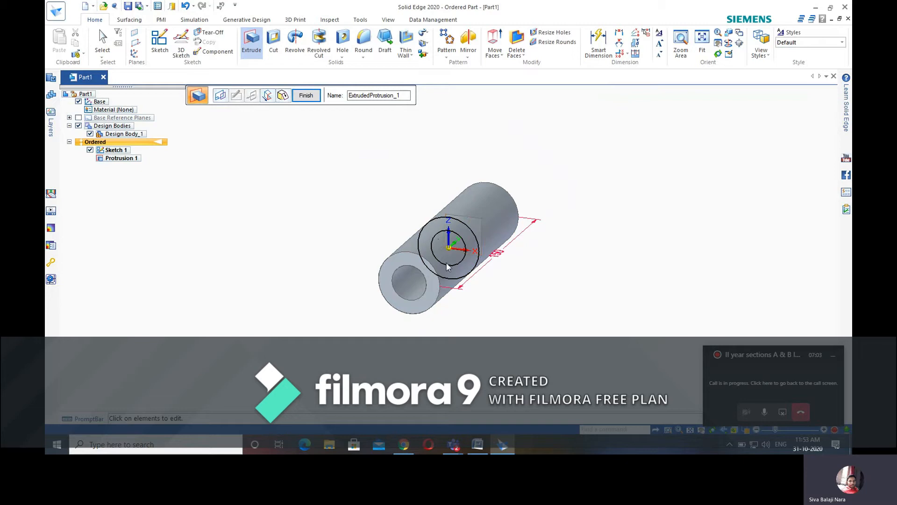
left_click(307, 96)
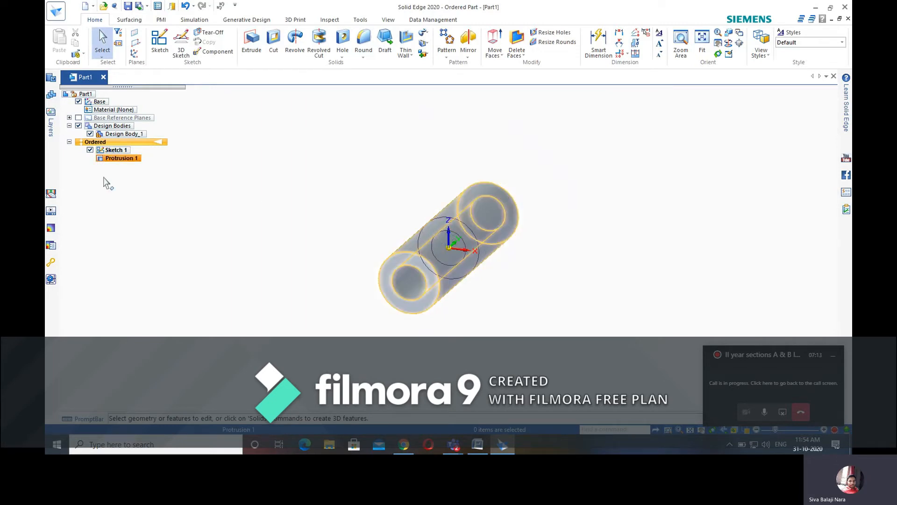
left_click(90, 150)
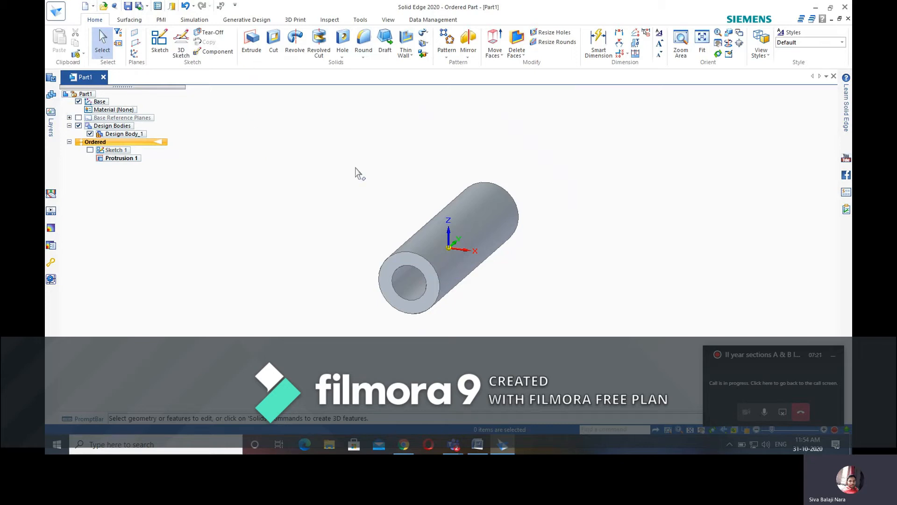
- Check the cotter holes in the Word drawing, and open a Solid Edge sketch on a plane tangent to the sleeve's outer cylinder at 90°
left_click(483, 446)
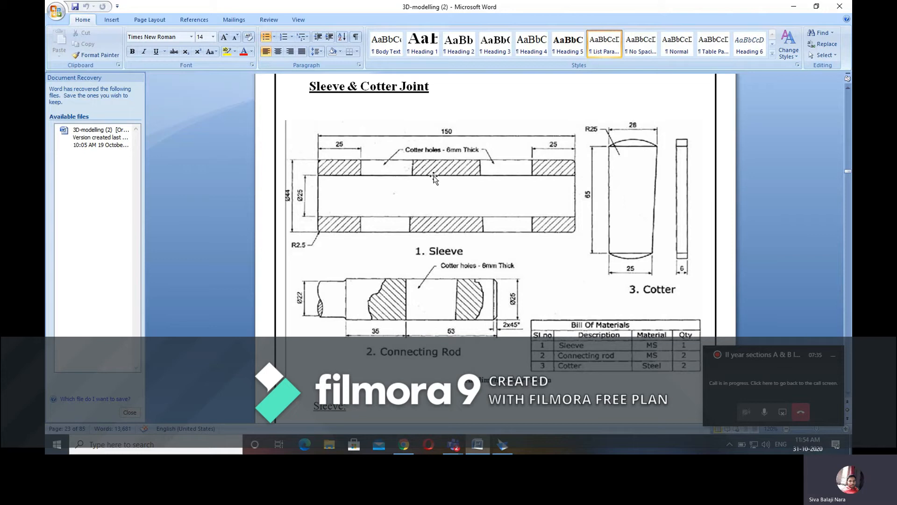
left_click(502, 443)
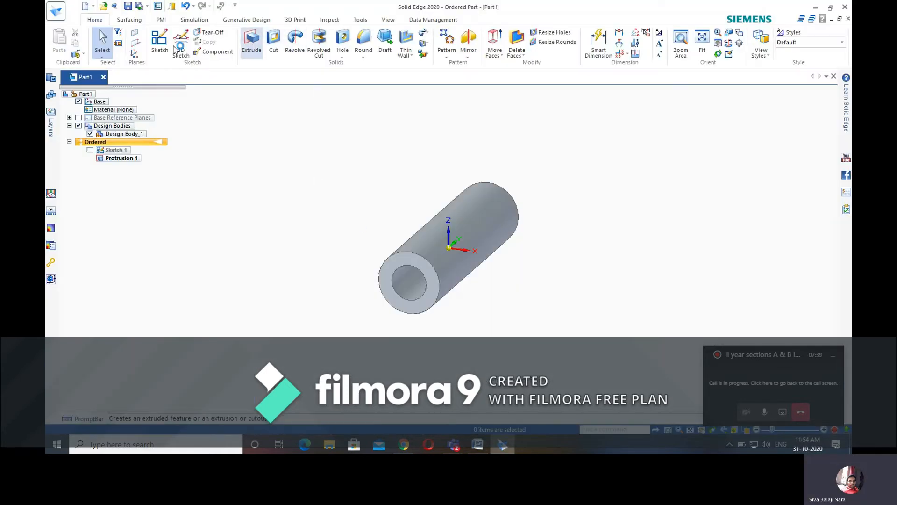
left_click(158, 44)
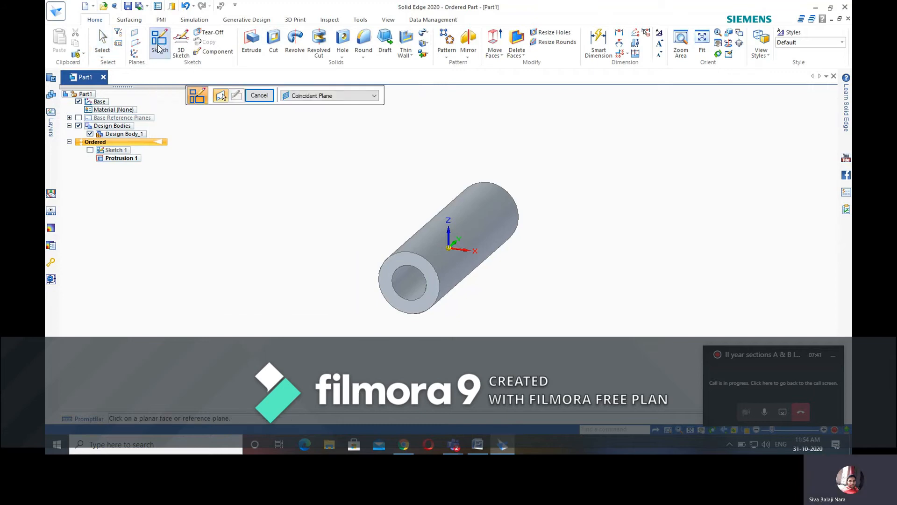
left_click(327, 95)
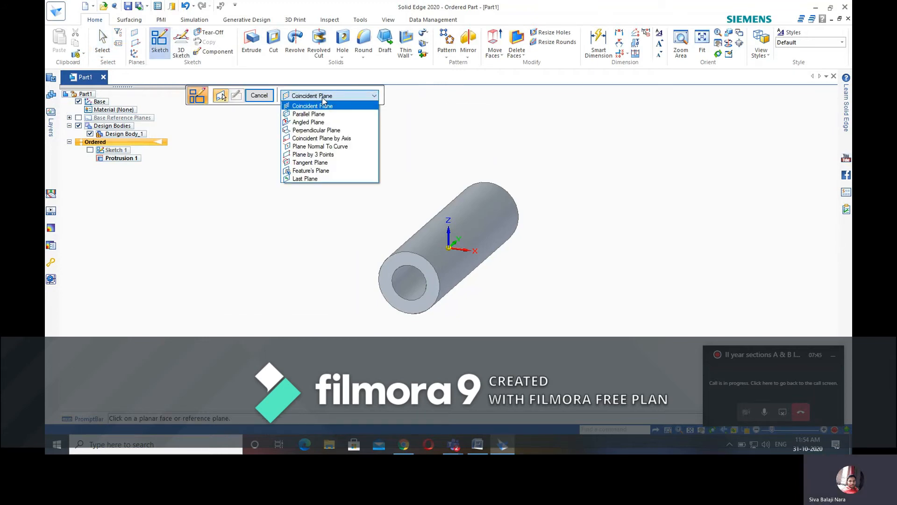
left_click(161, 45)
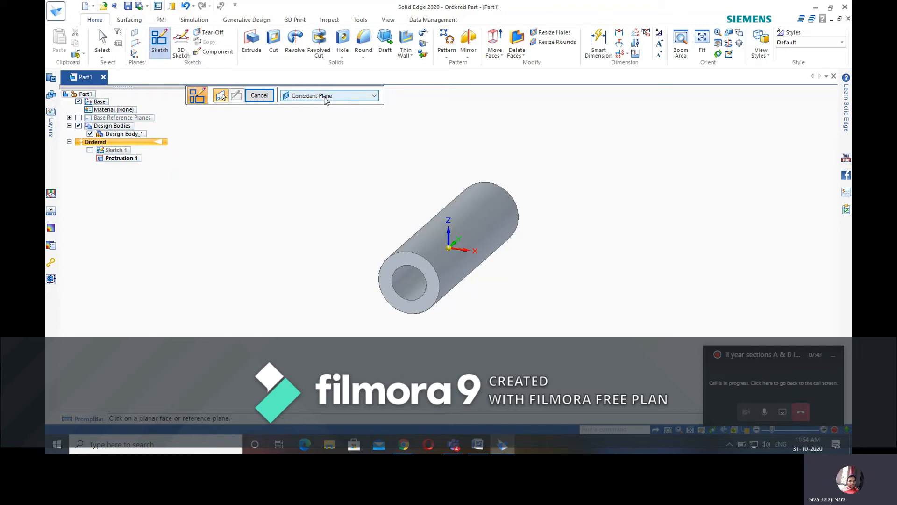
left_click(374, 96)
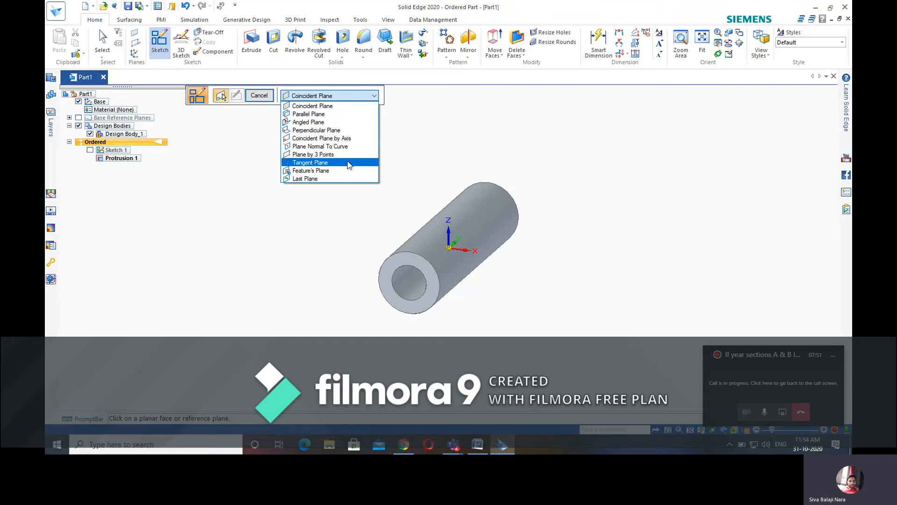
left_click(327, 162)
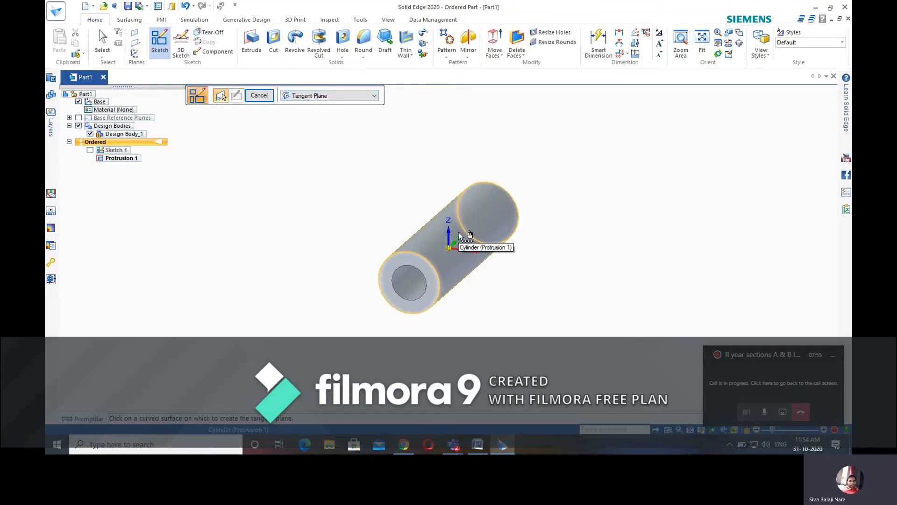
left_click(459, 236)
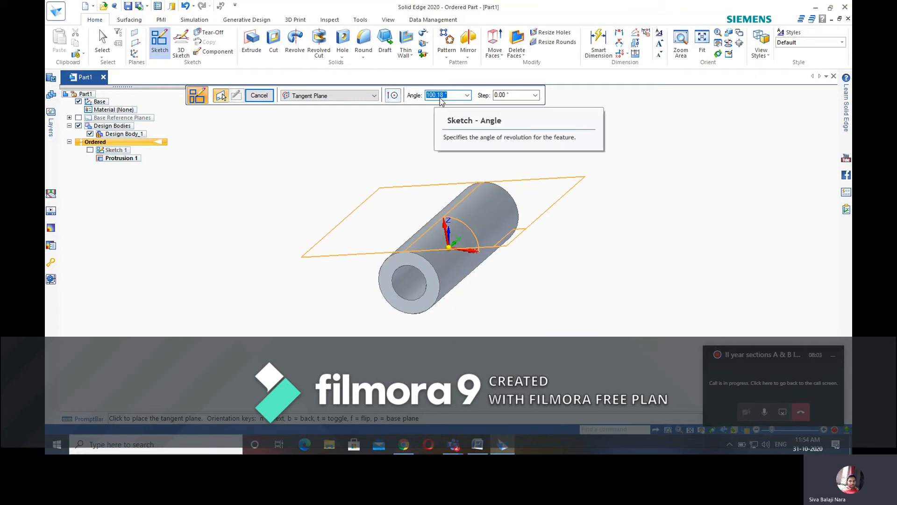
type("90")
key("Tab")
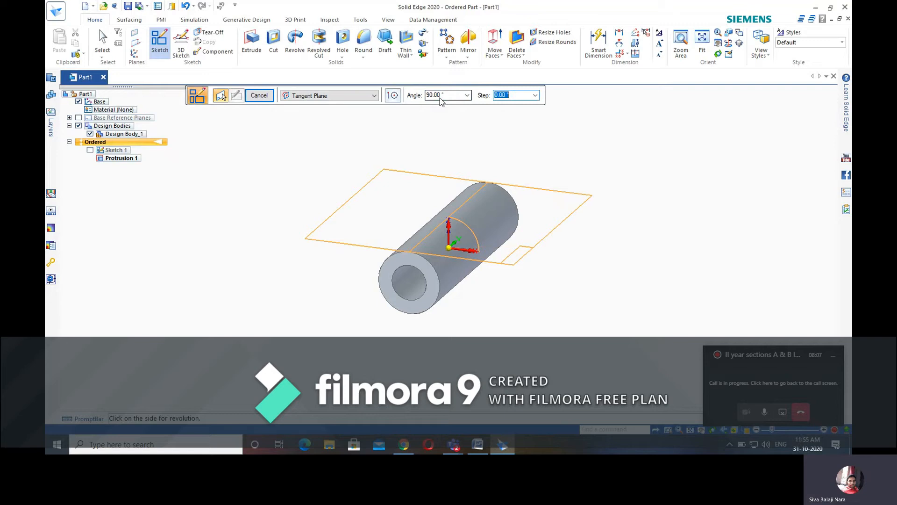
left_click(441, 206)
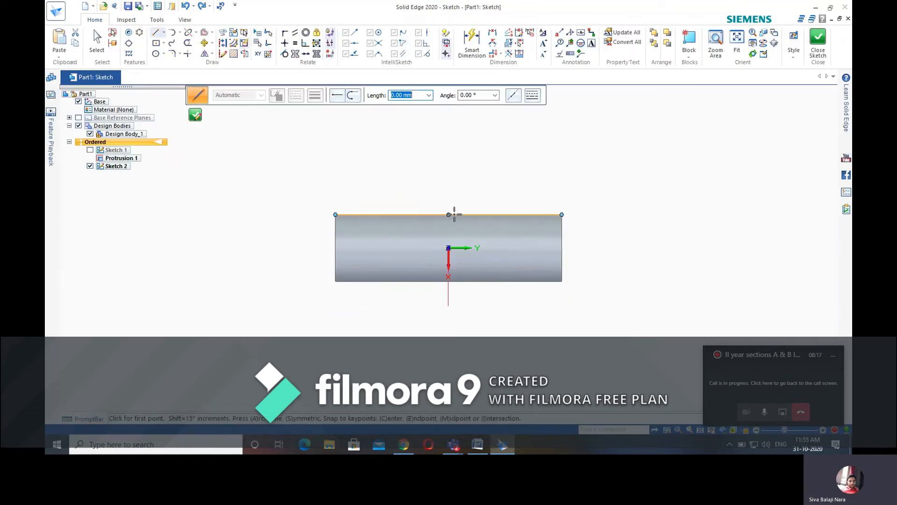
- Sketch a rectangle about 42 mm by 11 mm on the sleeve, on the negative Y side of the origin
left_click(157, 44)
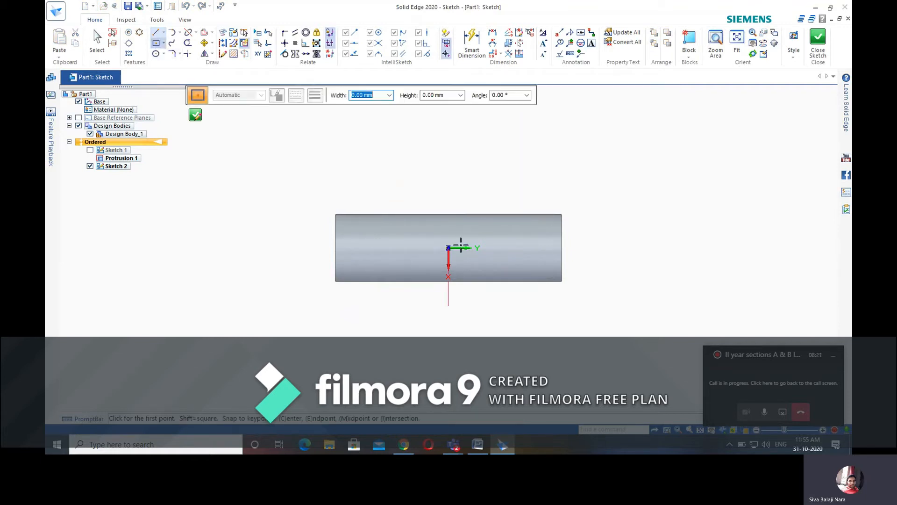
left_click(395, 248)
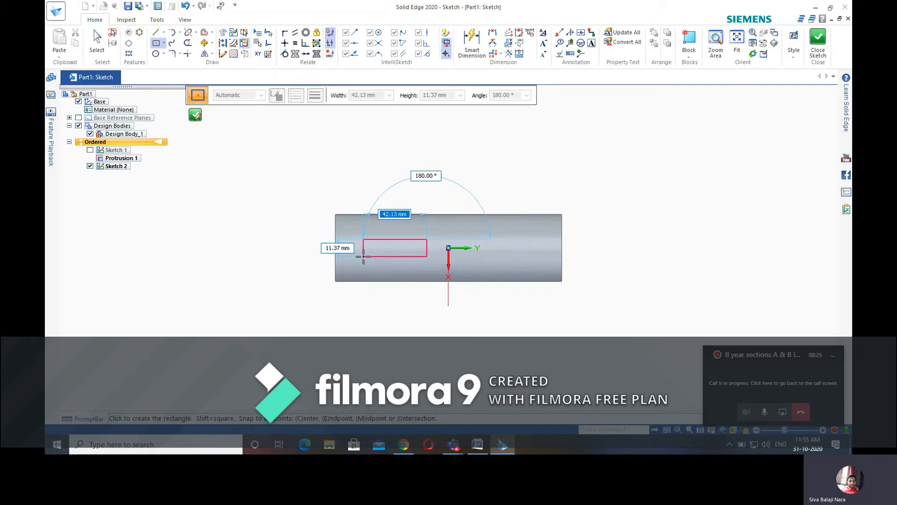
left_click(363, 256)
key("Escape")
scroll(454, 261, "up", 3)
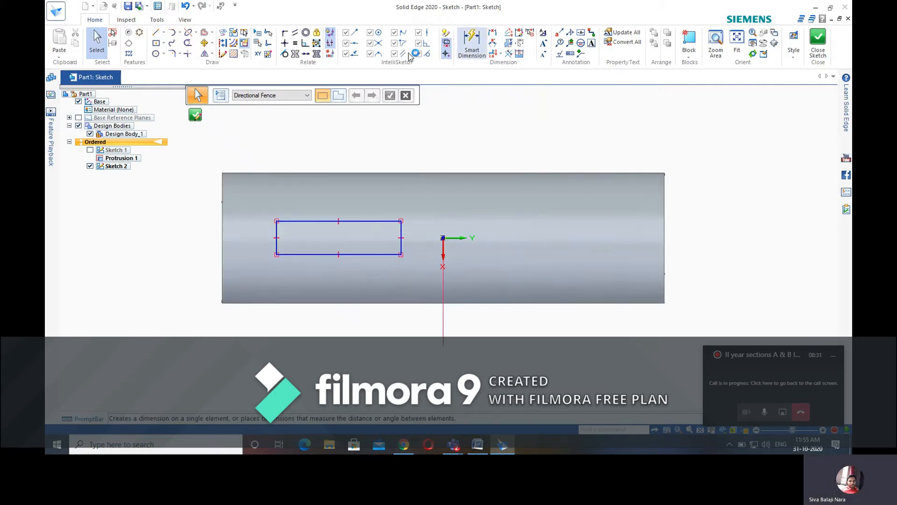
- Align the midpoint of the rectangle's short side nearest the origin horizontally with the sketch origin
left_click(284, 44)
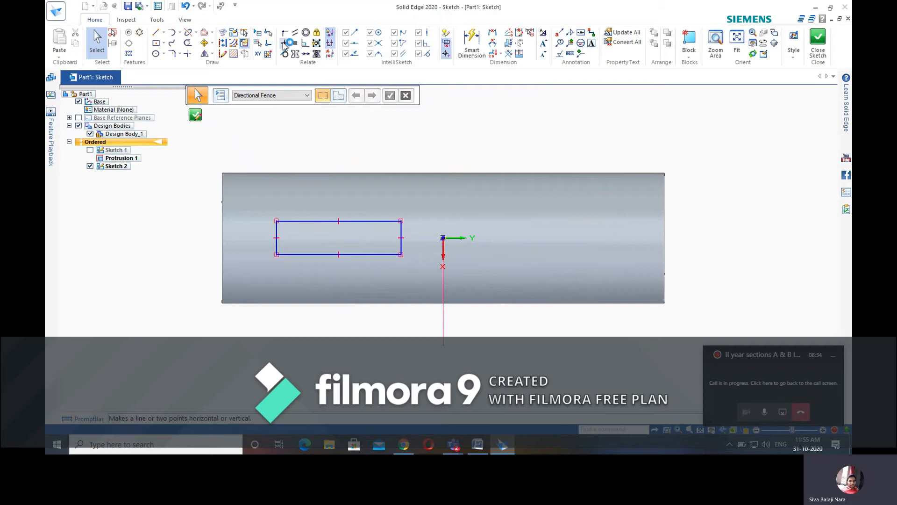
left_click(400, 239)
left_click(443, 238)
left_click(97, 43)
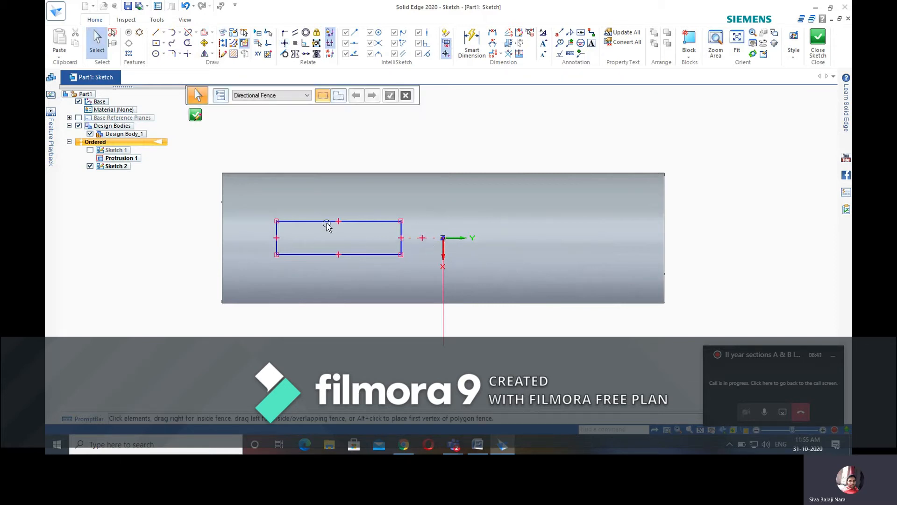
- Dimension the rectangle's length to 25 mm and its width to 6 mm
left_click(473, 51)
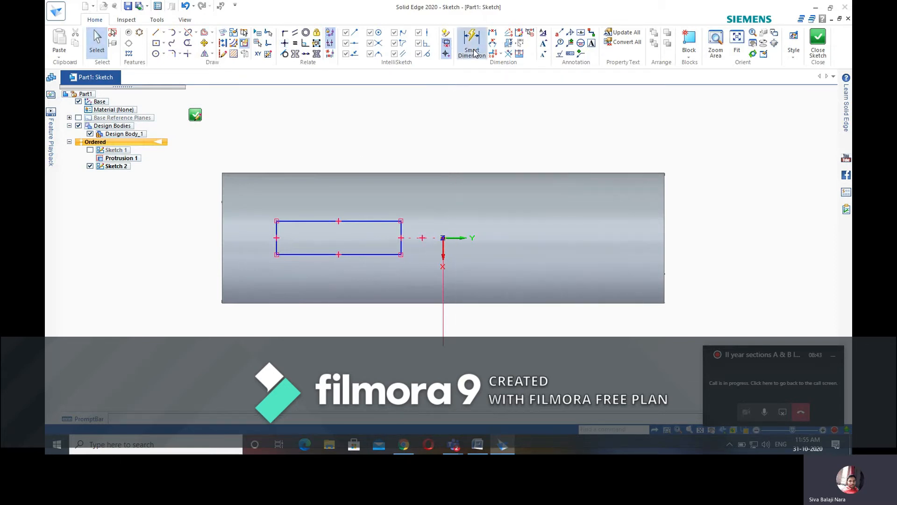
left_click(360, 220)
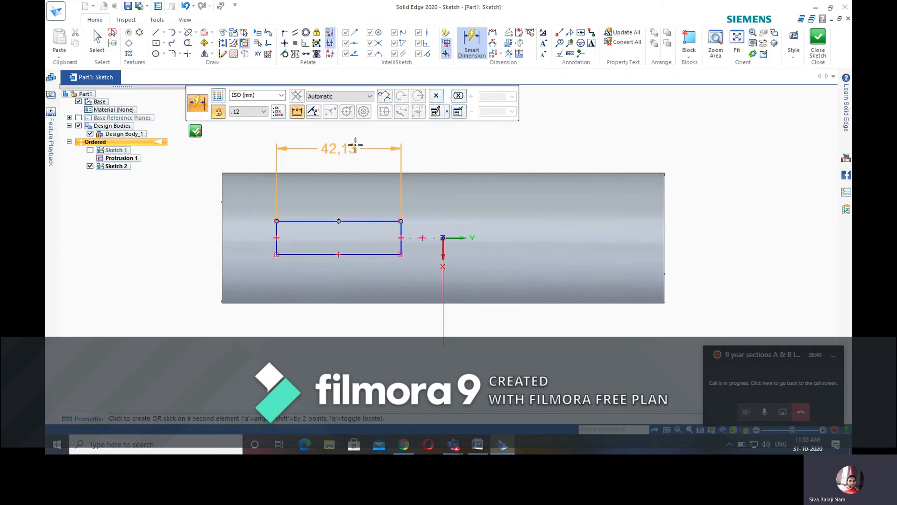
left_click(355, 145)
type("2")
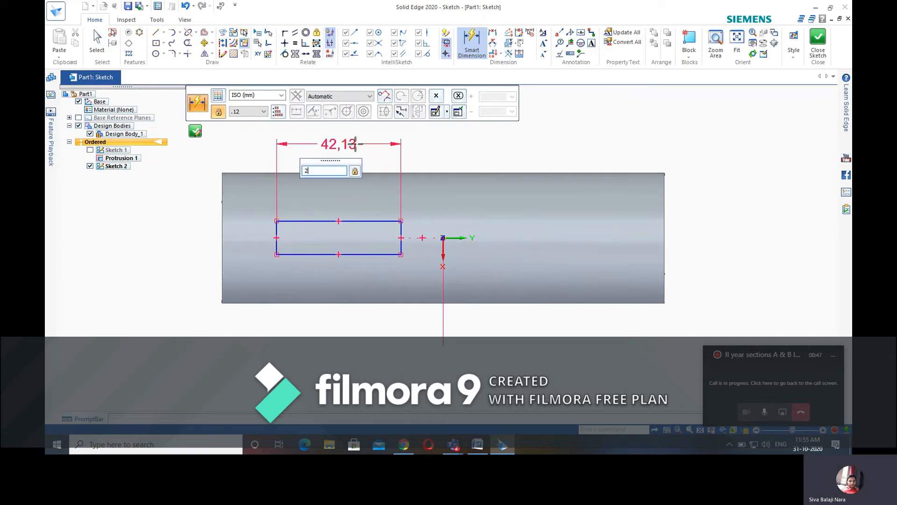
type("5")
key("Return")
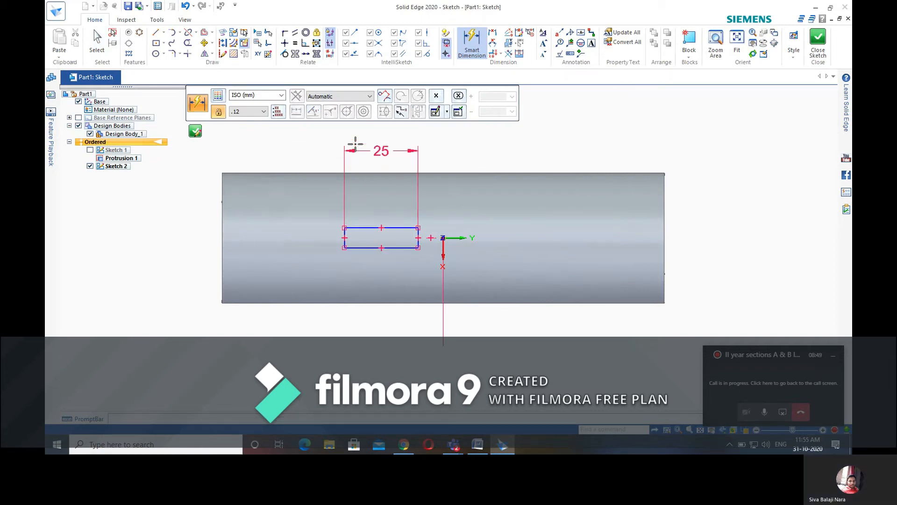
left_click(344, 234)
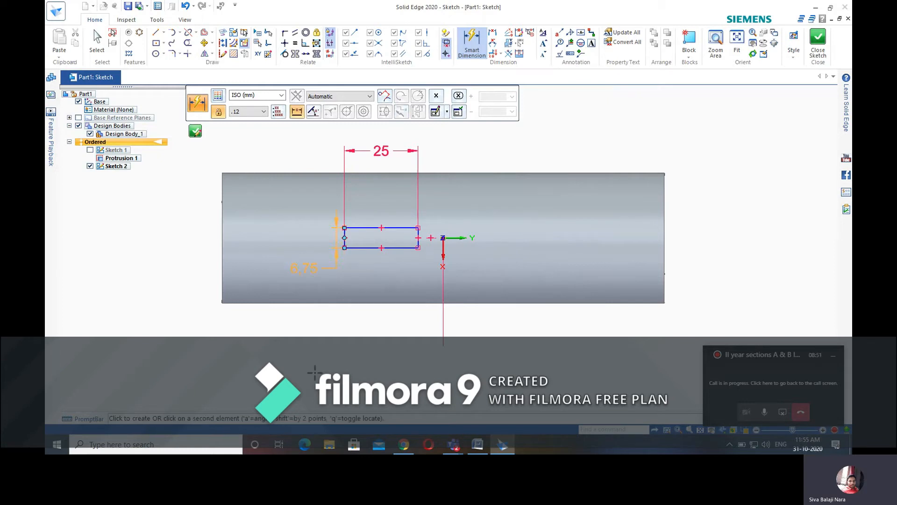
left_click(291, 374)
type("6")
key("Return")
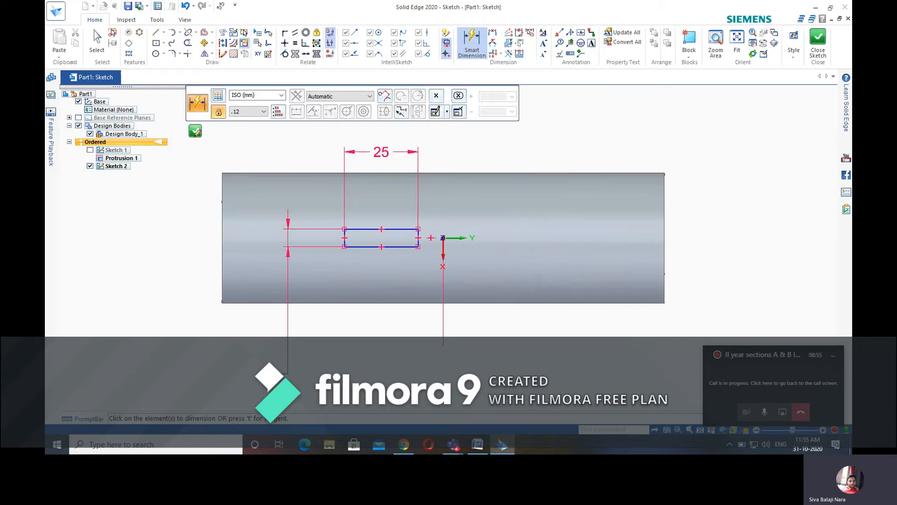
left_click(97, 41)
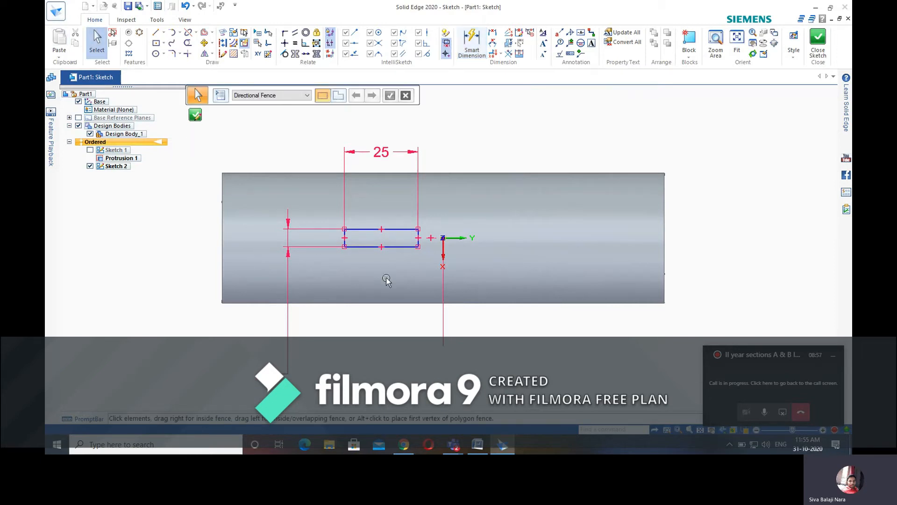
- Dimension the distance from the sleeve's nearer end to the rectangle's closest short side as 25 mm
left_click(471, 52)
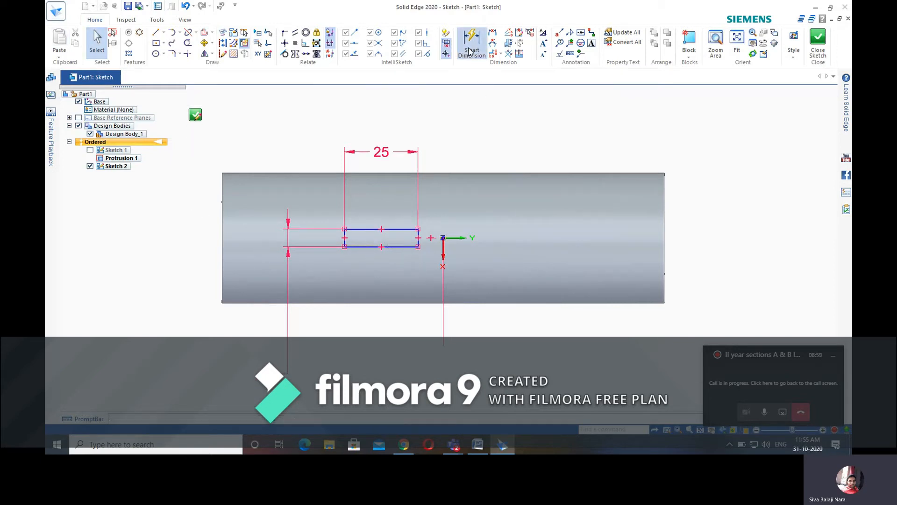
left_click(222, 238)
left_click(344, 237)
left_click(259, 322)
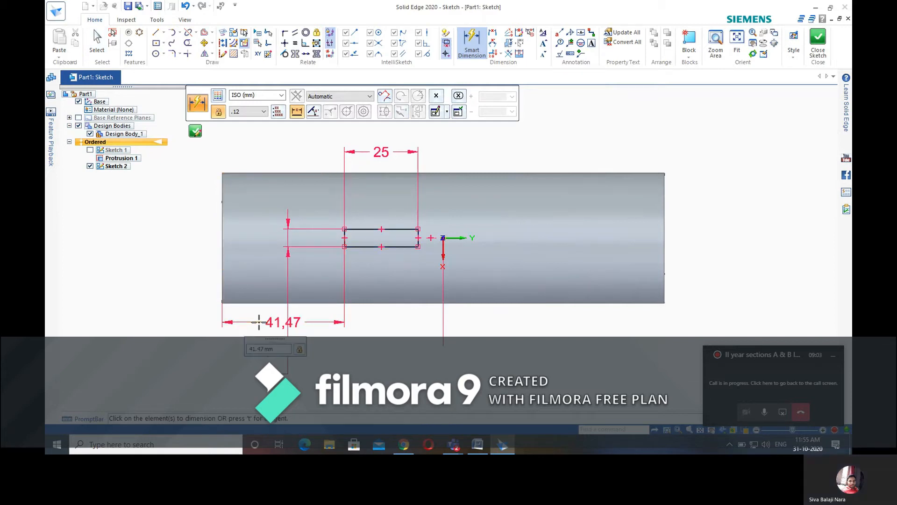
type("2")
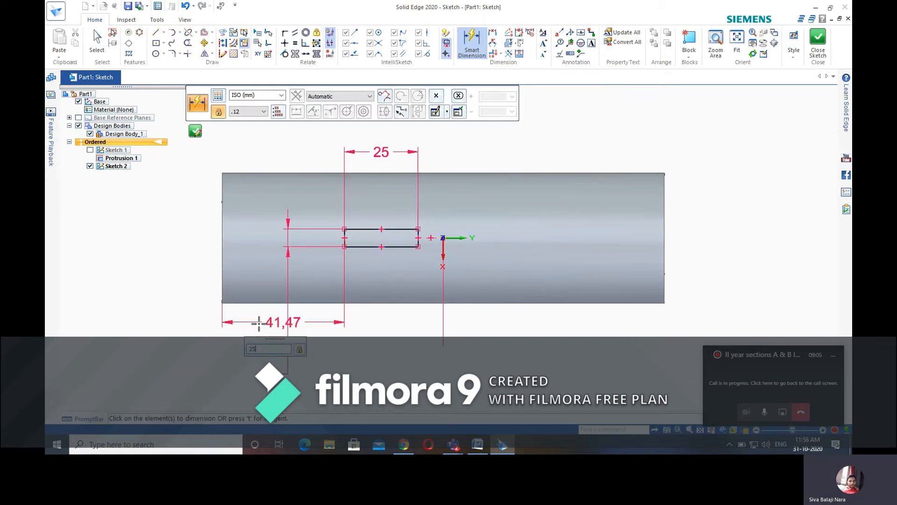
type("5")
key("Return")
- Check the cotter hole details in the Word drawing, and close and finish the Solid Edge sketch
left_click(489, 446)
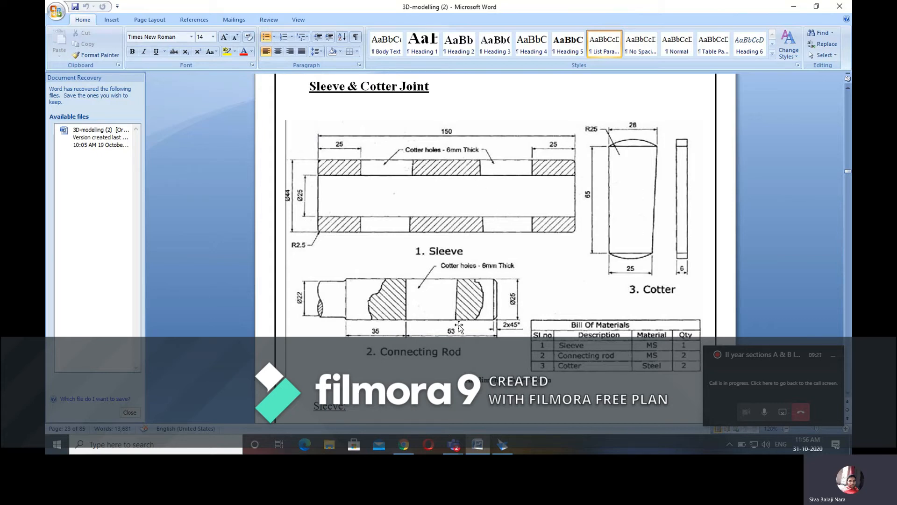
left_click(508, 444)
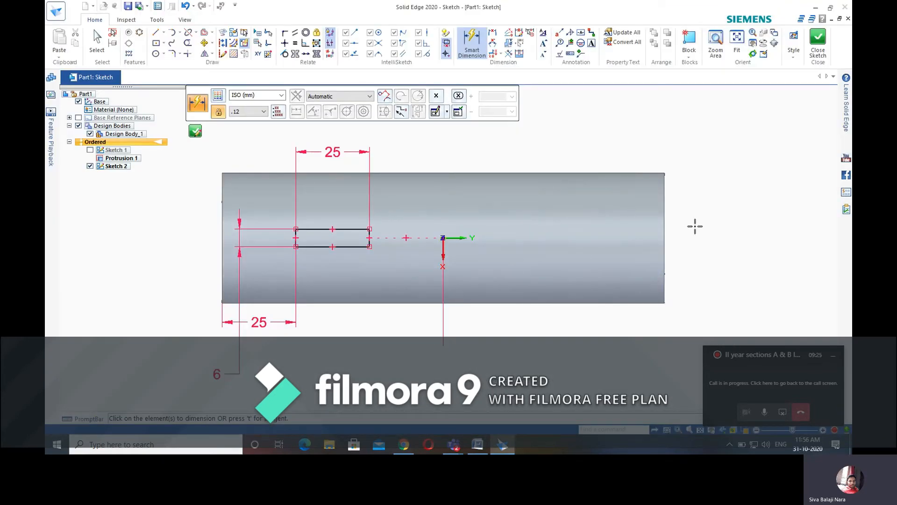
left_click(819, 46)
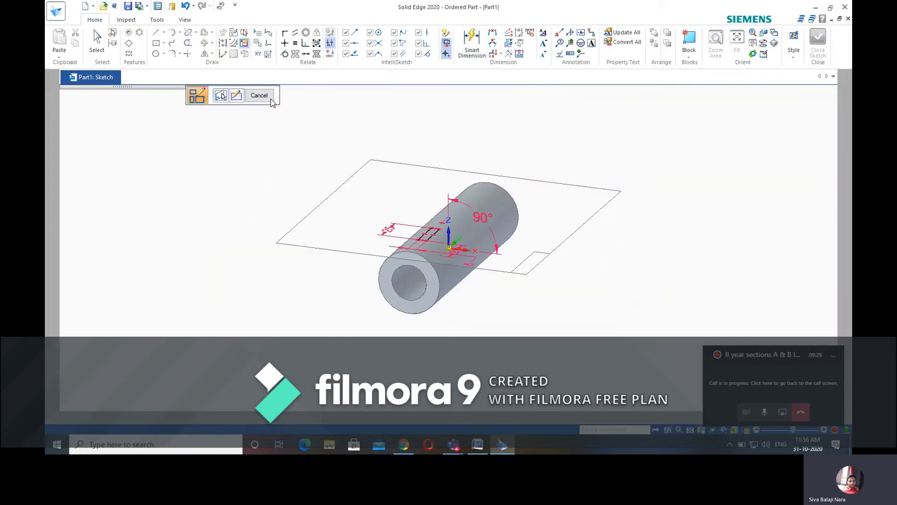
left_click(260, 96)
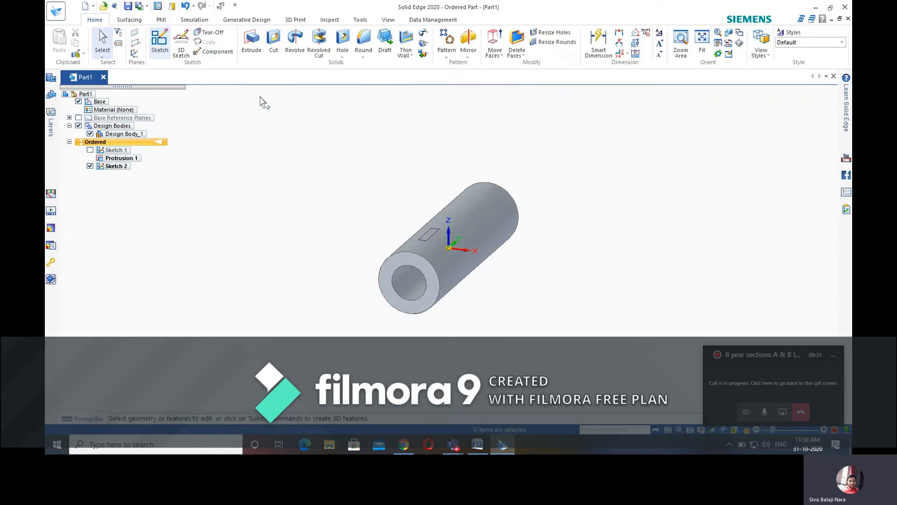
- Cut the rectangular sketch profile downward through both walls of the sleeve to form the first cotter hole
left_click(272, 43)
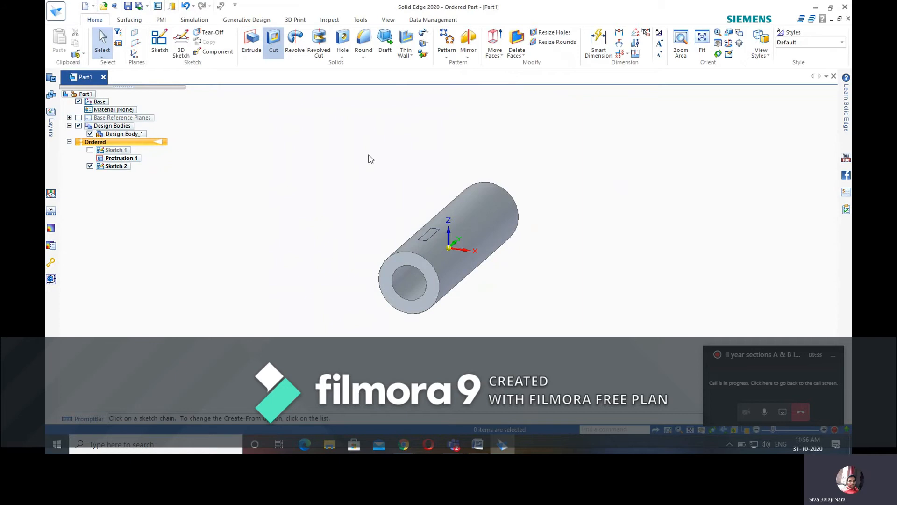
left_click(424, 239)
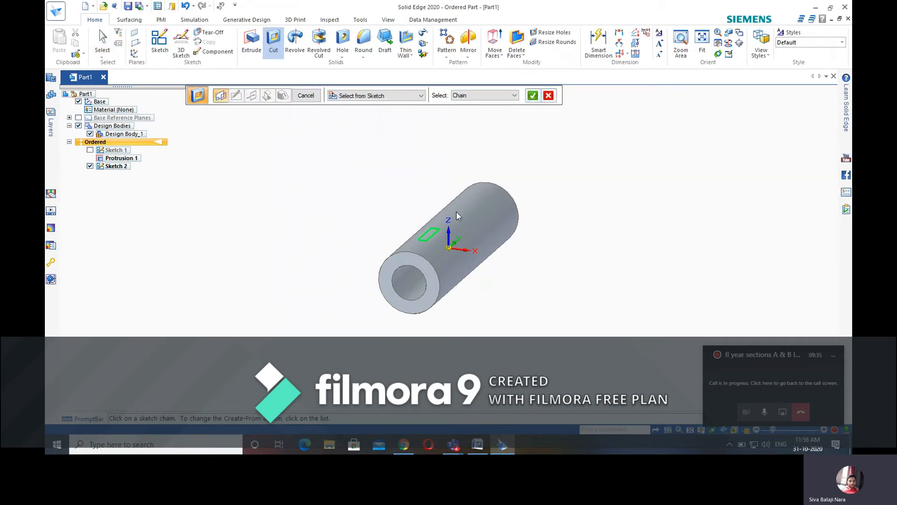
left_click(532, 96)
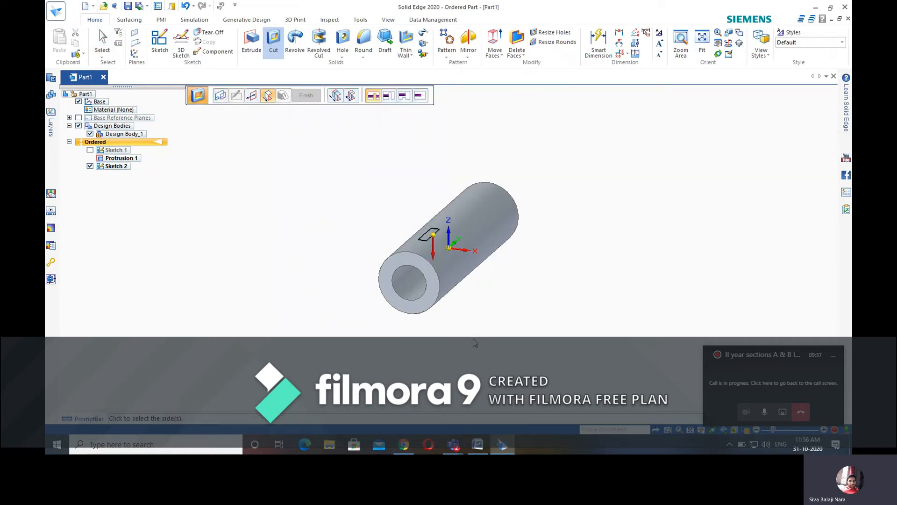
left_click(469, 349)
left_click(306, 96)
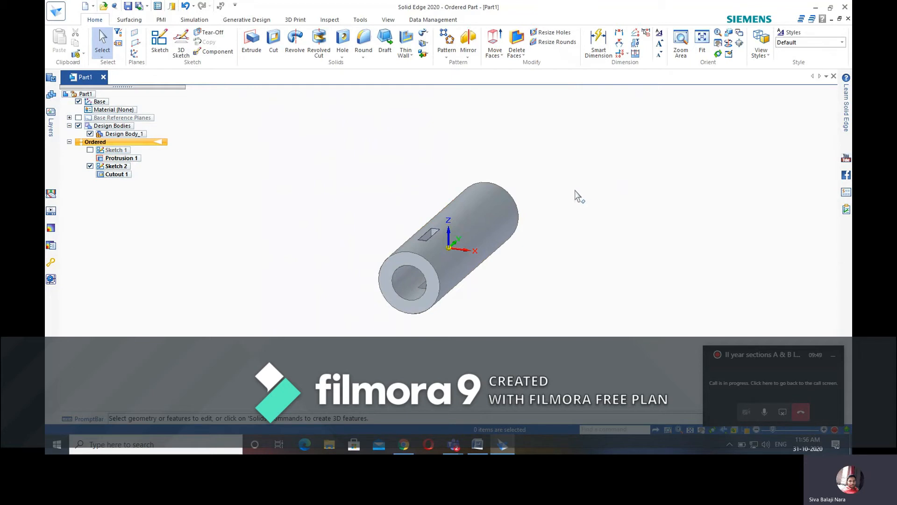
- Mirror the cotter hole cutout about the reference plane across the middle of the sleeve's length
left_click(469, 44)
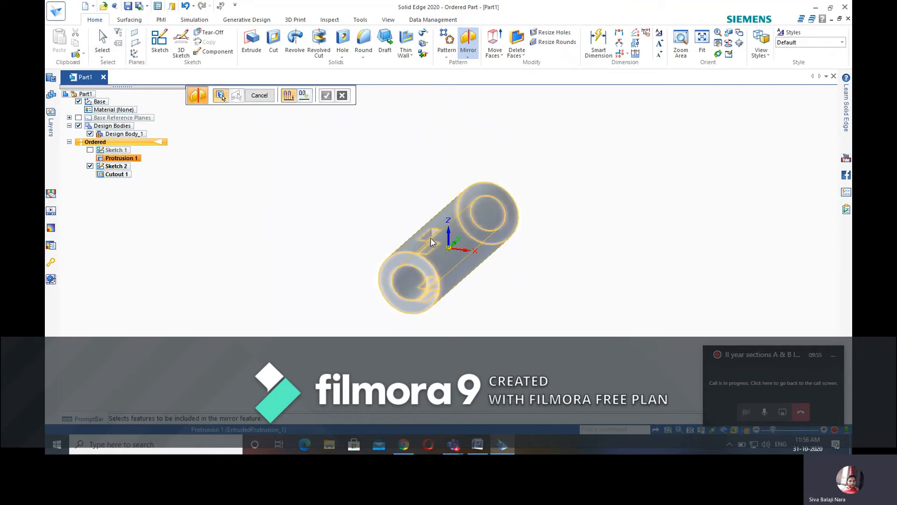
left_click(429, 237)
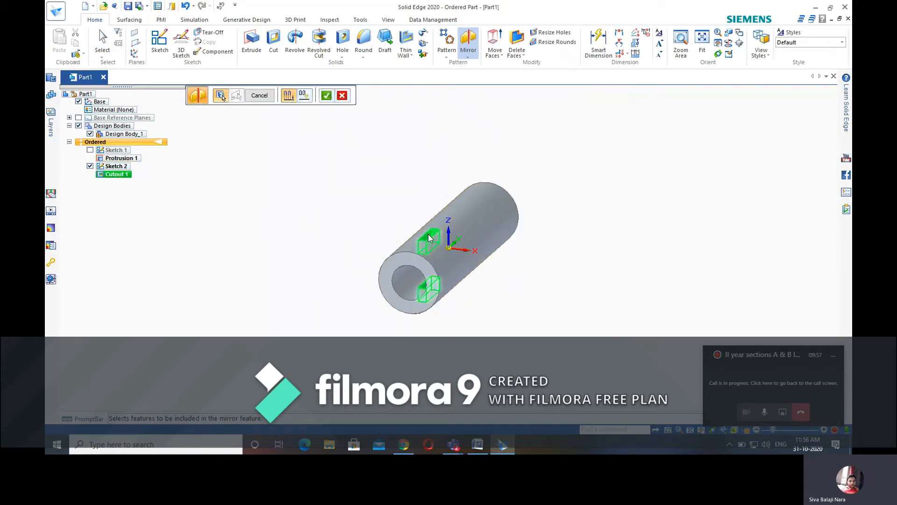
left_click(327, 99)
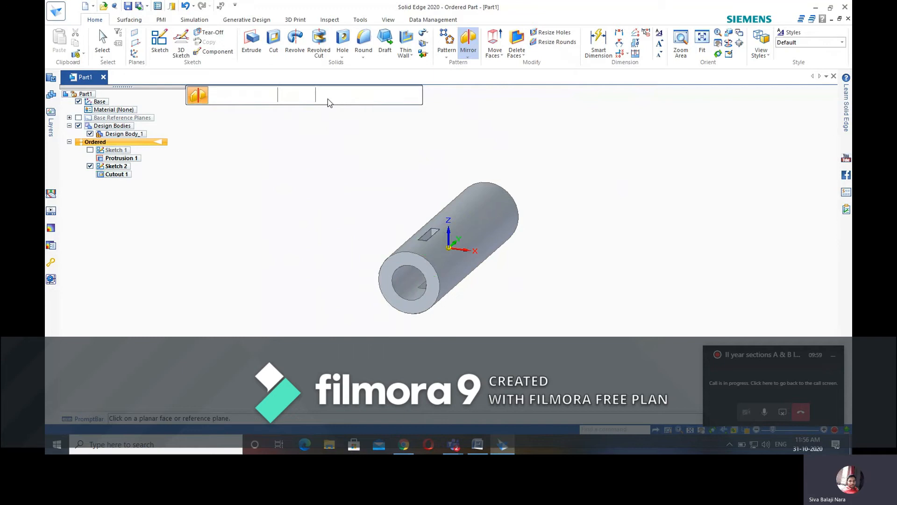
left_click(462, 244)
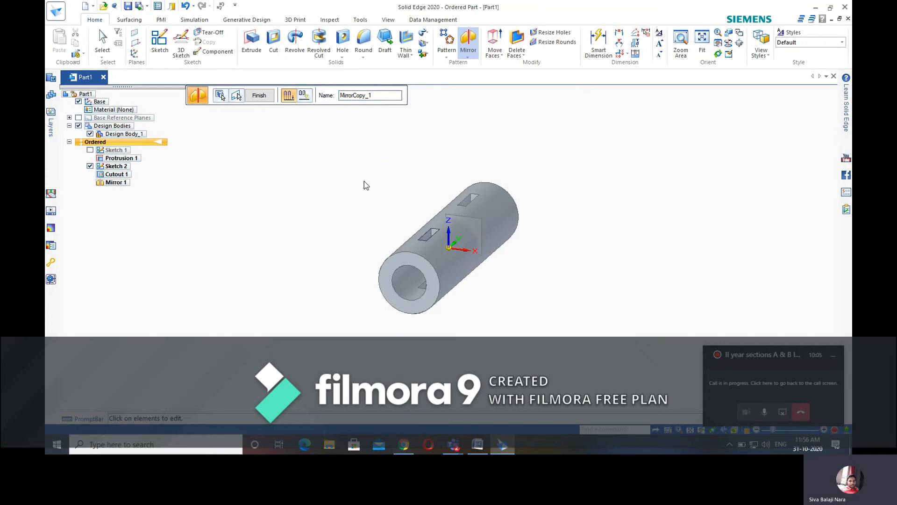
left_click(260, 96)
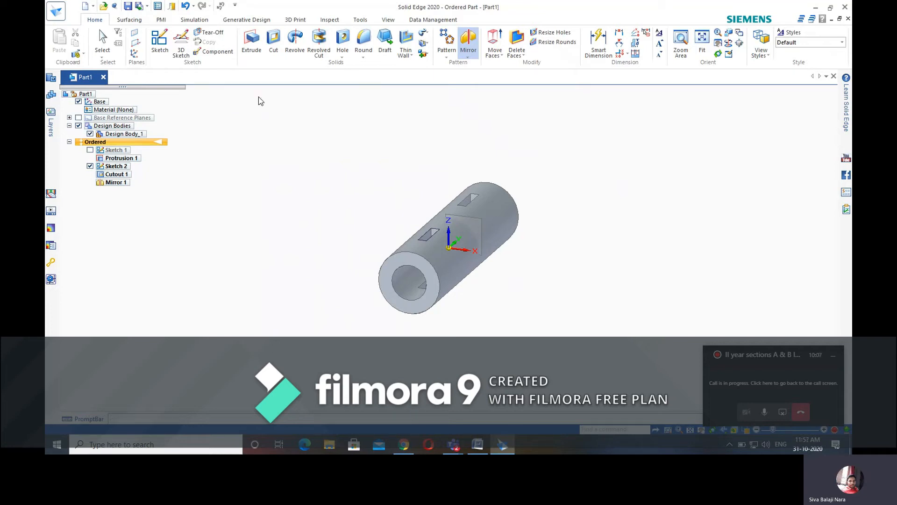
- Hide Sketch 2 and move the floating call window clear of the view cube
left_click(712, 430)
left_click_drag(595, 286, 566, 322)
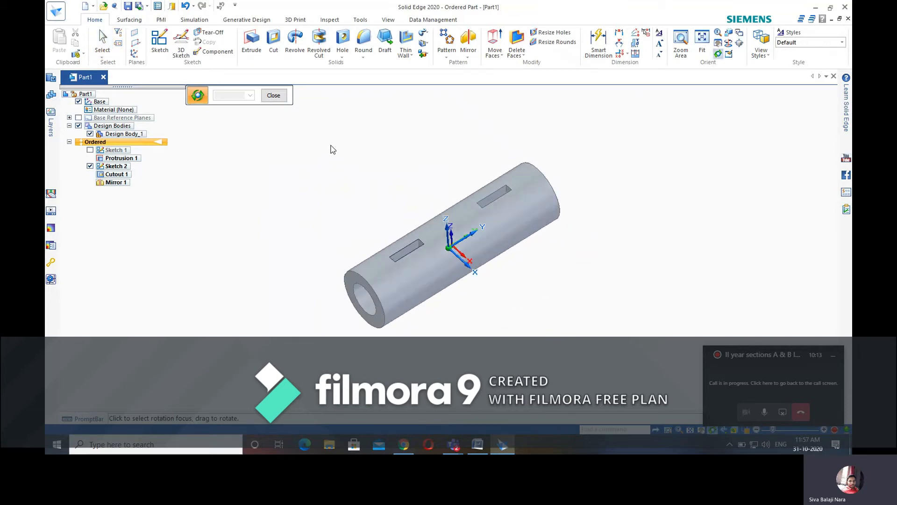
left_click(286, 97)
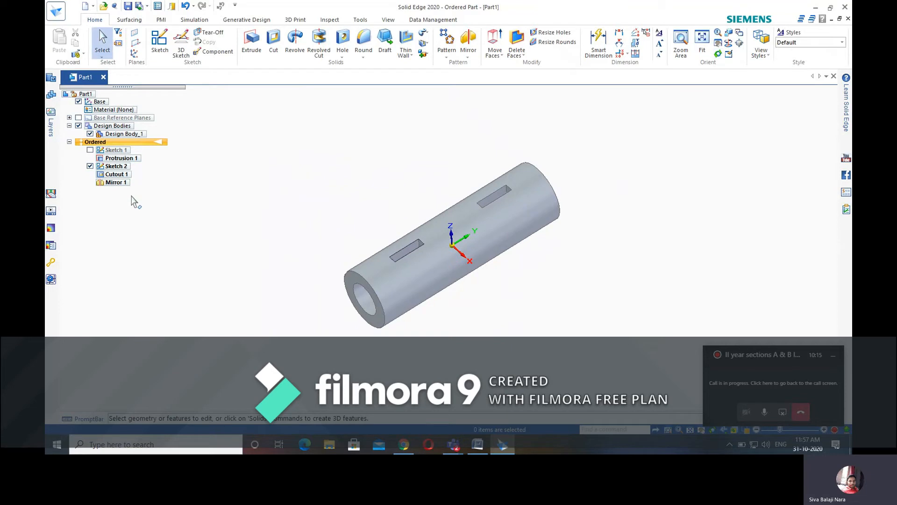
left_click(90, 166)
left_click_drag(768, 364, 773, 277)
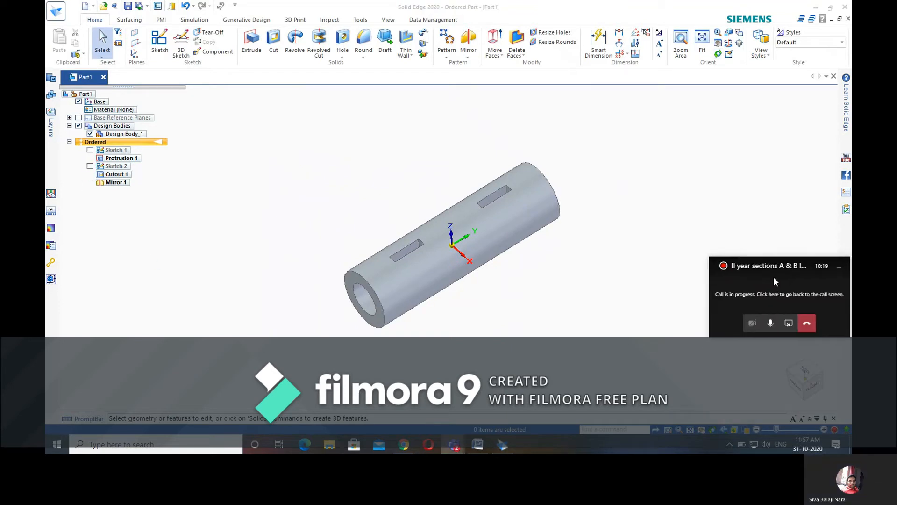
left_click(788, 408)
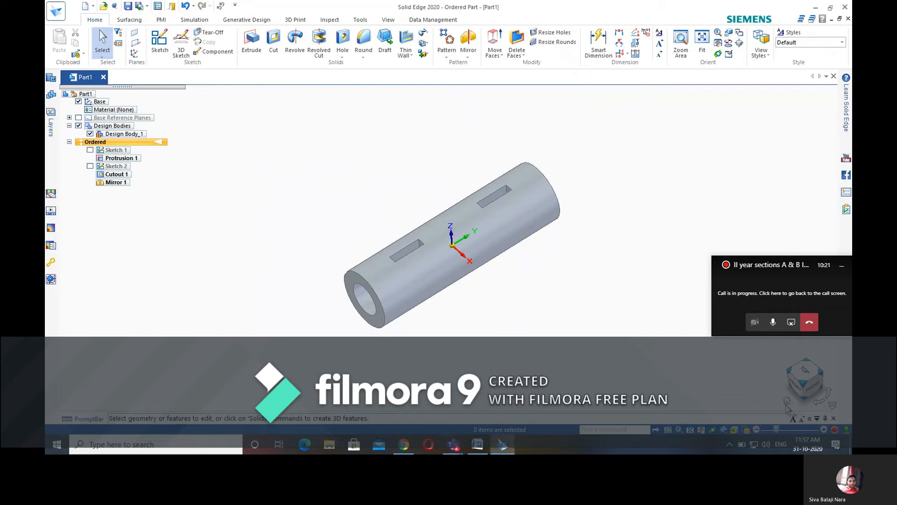
left_click(786, 402)
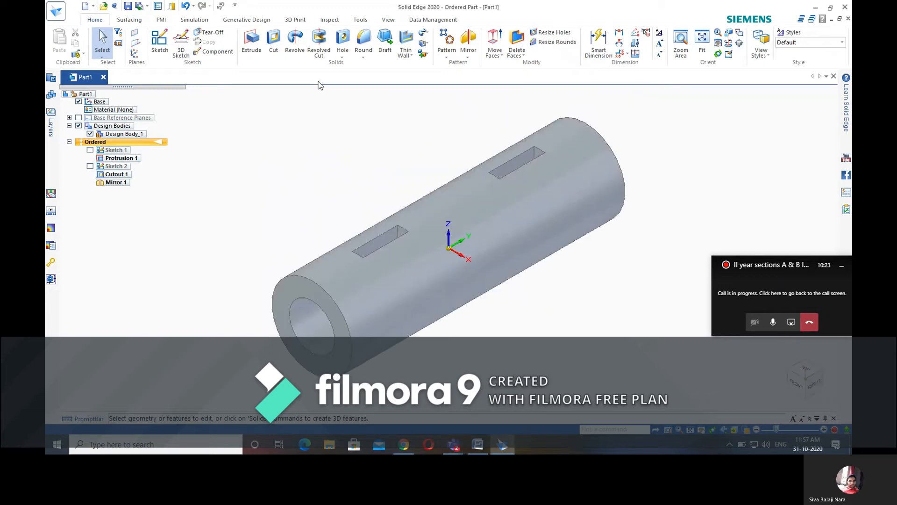
- Round the inner and outer circular edges at both ends of the sleeve with a 2.50 mm radius
left_click(364, 40)
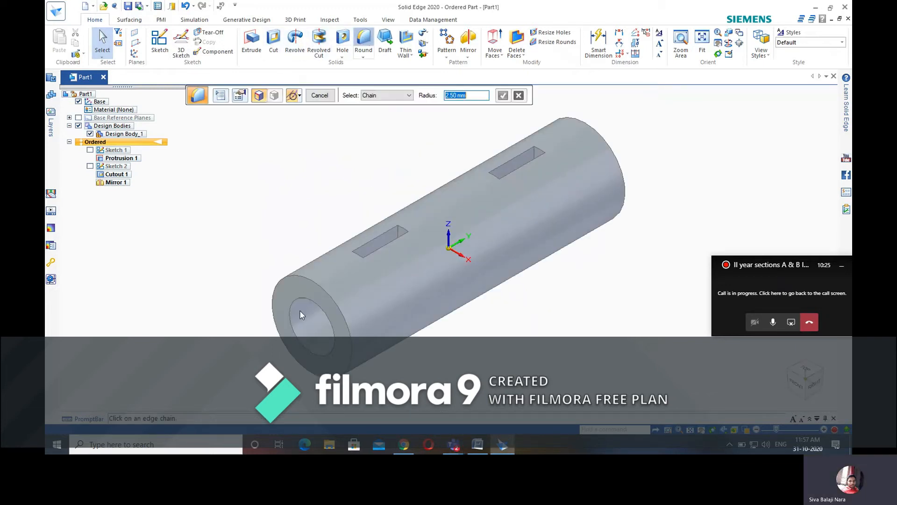
left_click(305, 296)
left_click(312, 278)
left_click(604, 141)
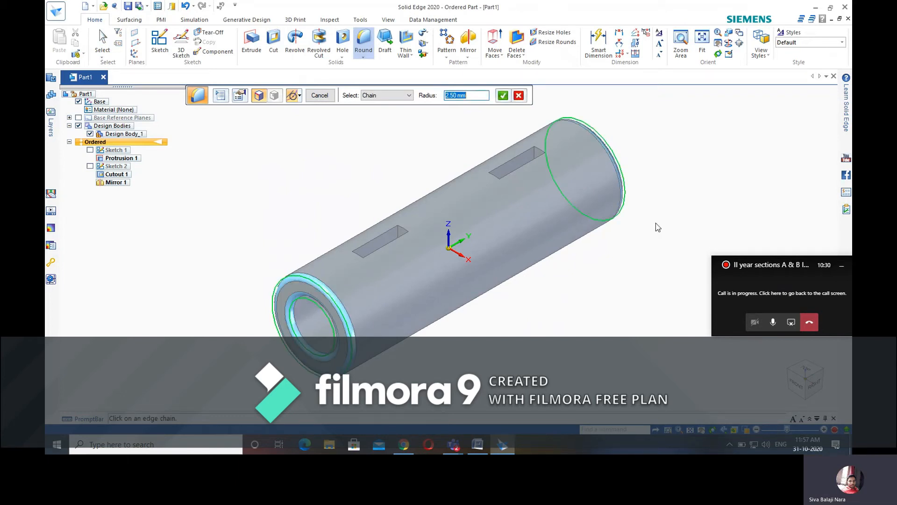
left_click(712, 430)
left_click_drag(660, 341, 541, 301)
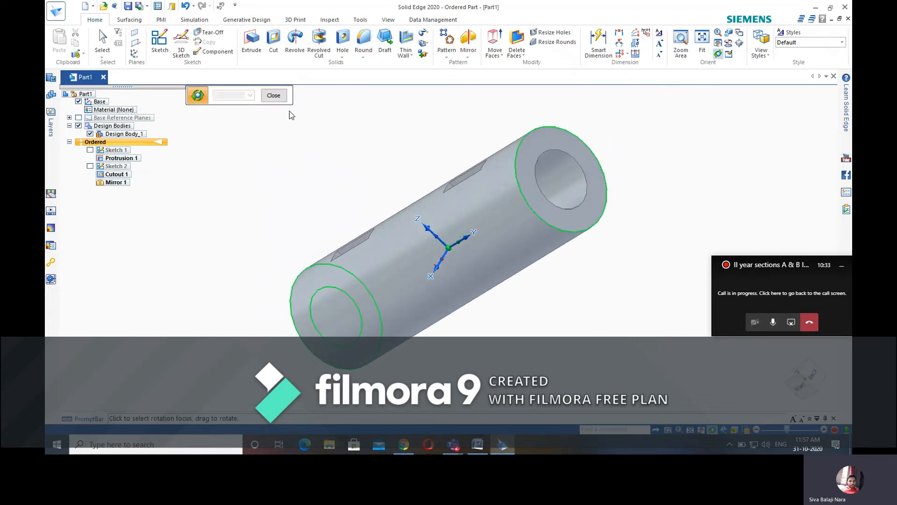
left_click(273, 95)
left_click(575, 158)
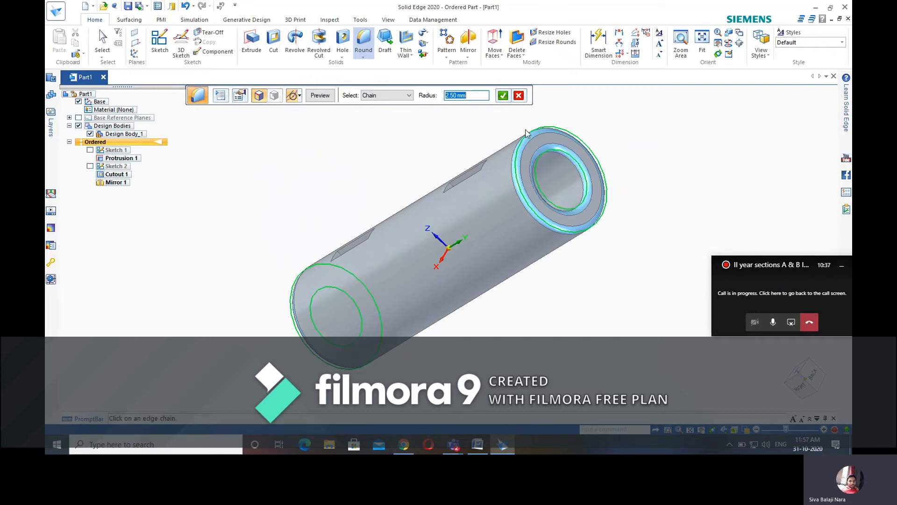
left_click(504, 97)
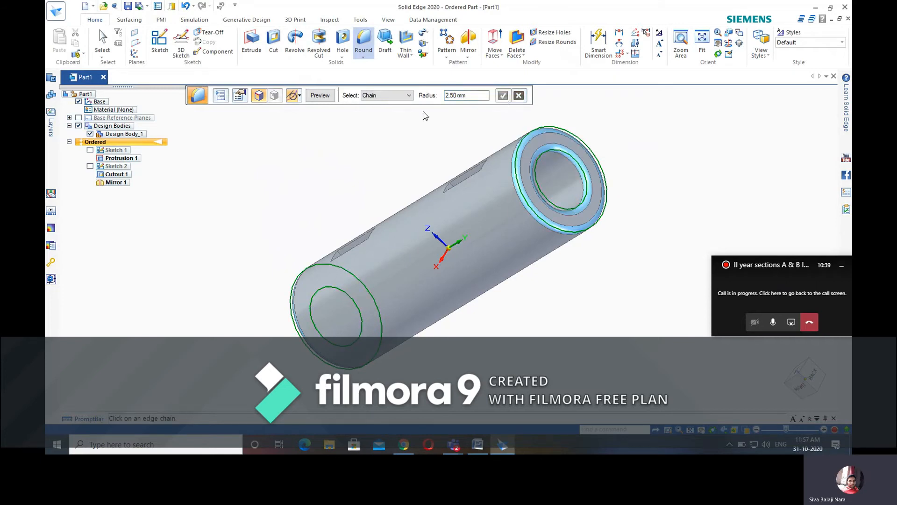
left_click(323, 96)
left_click(324, 96)
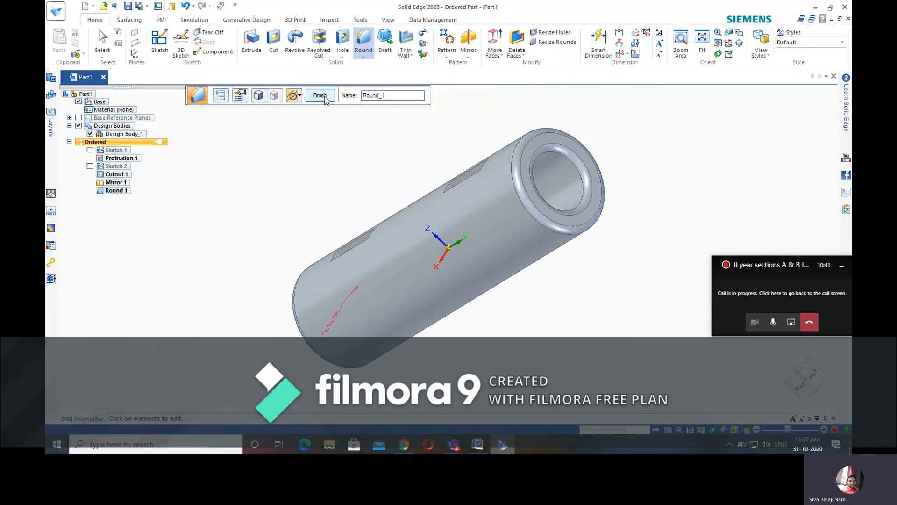
left_click(320, 95)
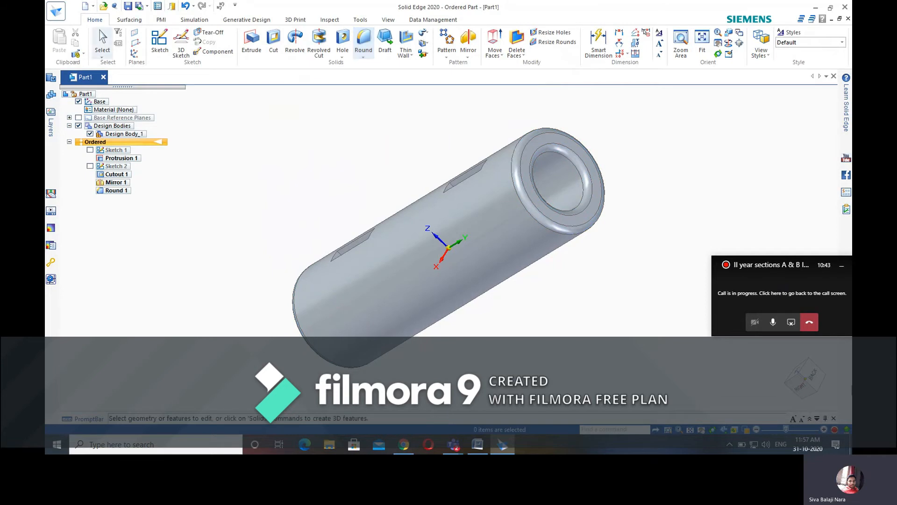
- Check the sleeve drawing in the Word lab manual and return to the finished part in Solid Edge
left_click(479, 446)
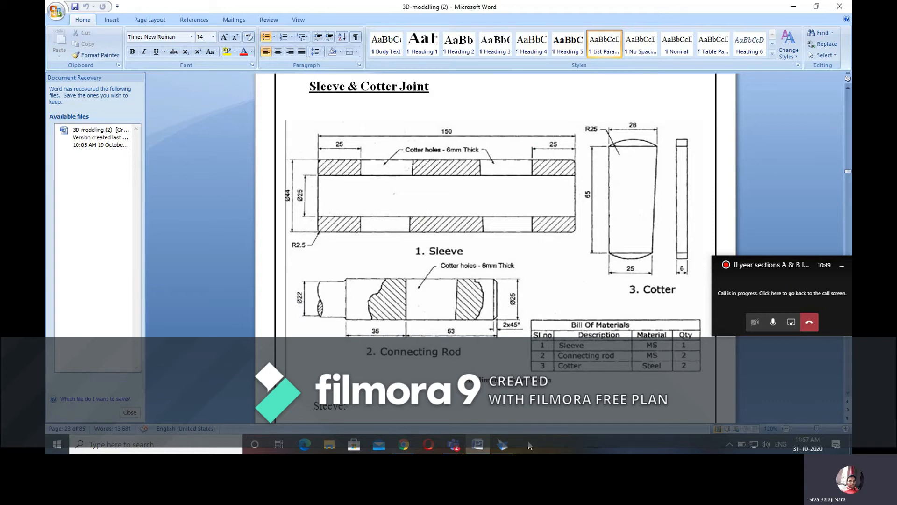
left_click(502, 444)
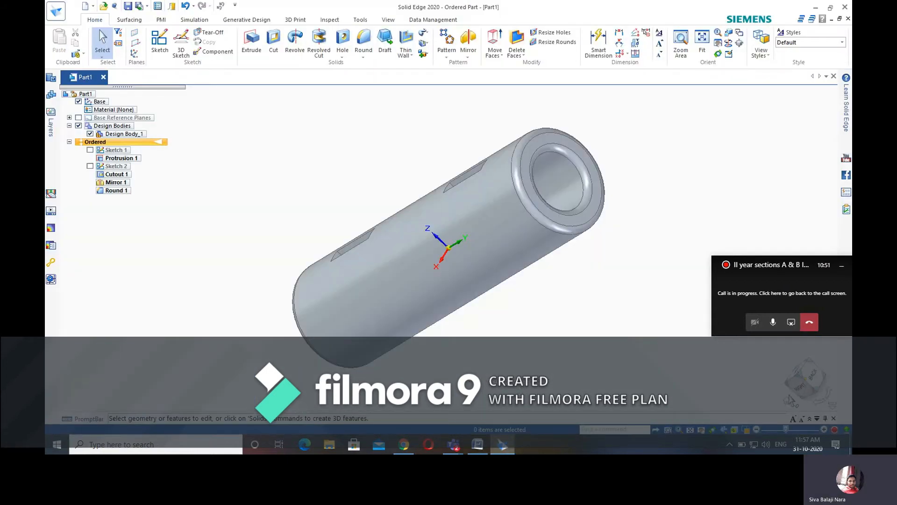
left_click(791, 400)
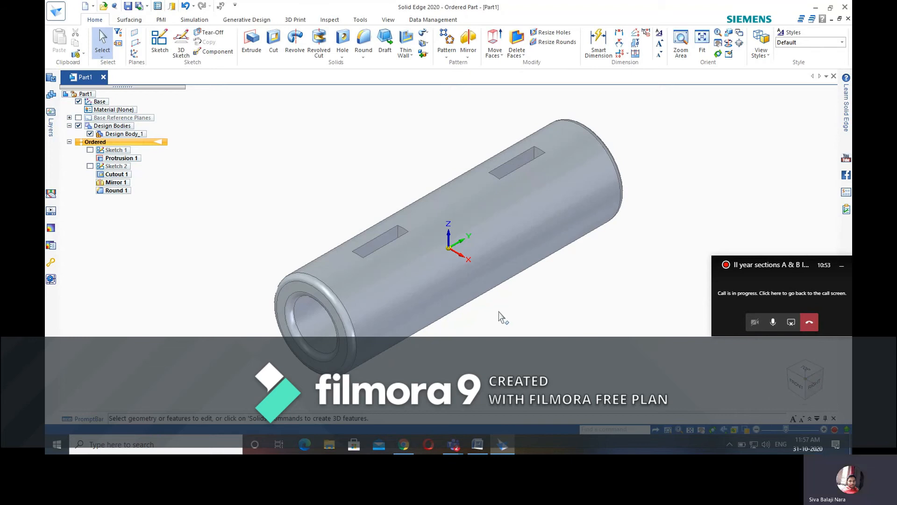
- Start saving the part as a new file and browse to the Desktop
left_click(55, 8)
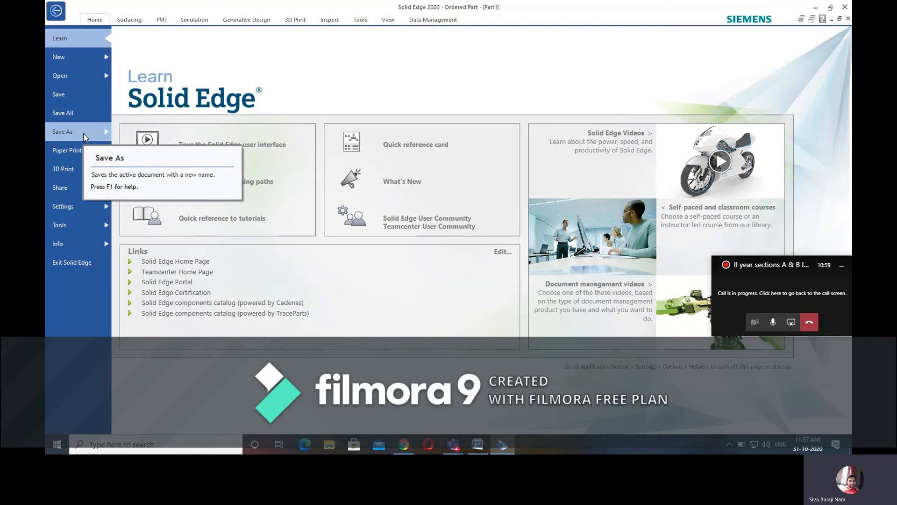
left_click(86, 137)
left_click(203, 94)
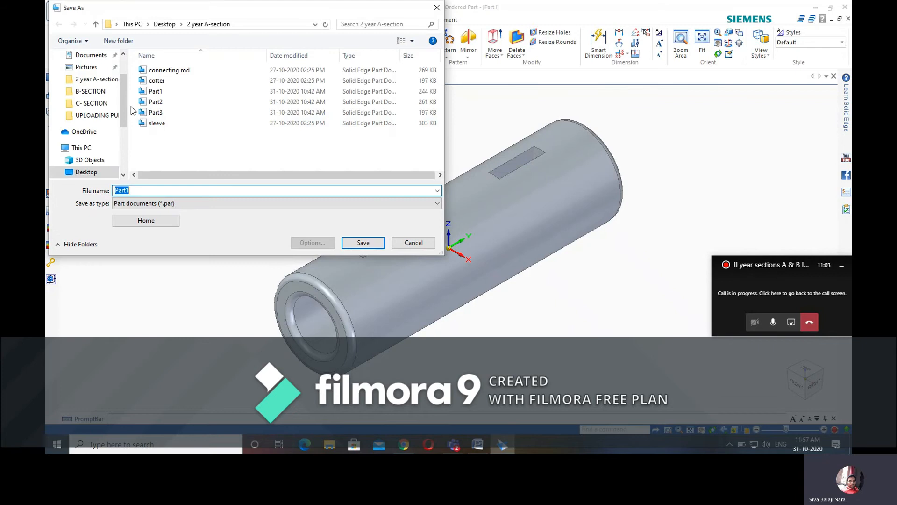
scroll(97, 82, "up", 3)
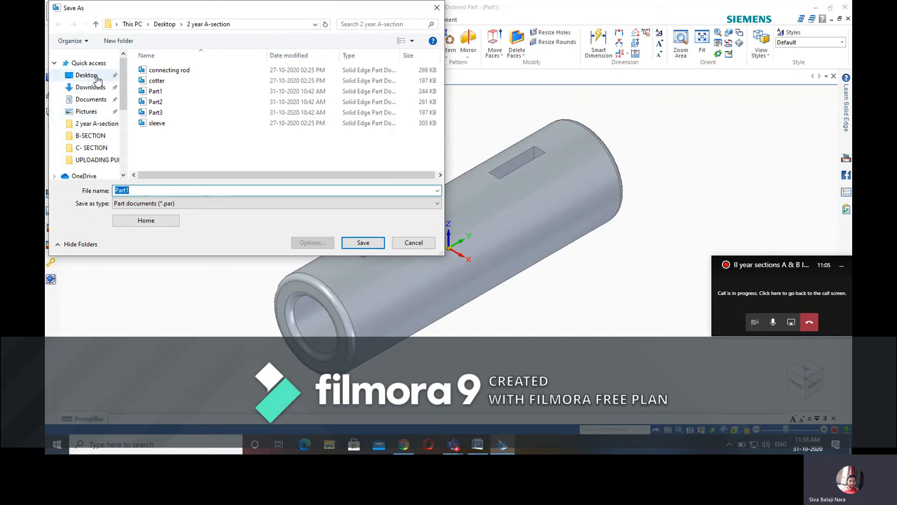
left_click(87, 76)
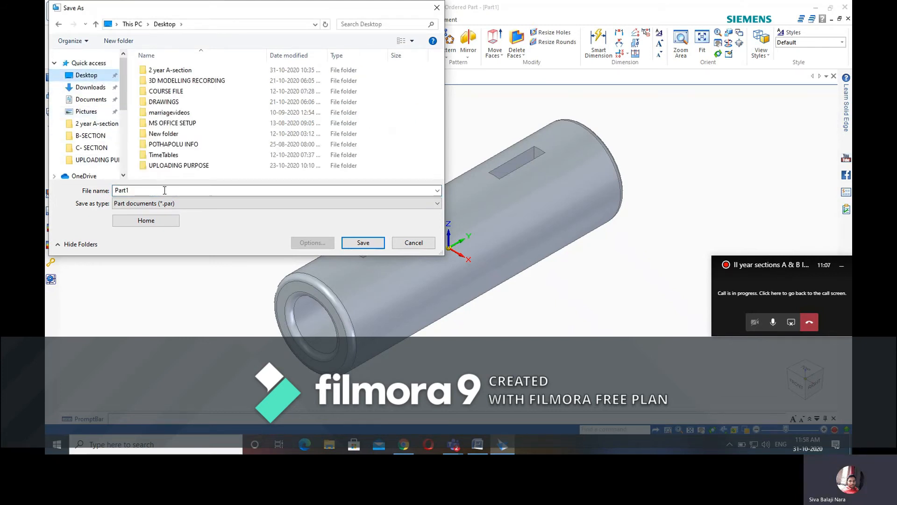
- Create a folder named "recording videos" on the Desktop and open it as the save location
right_click(237, 109)
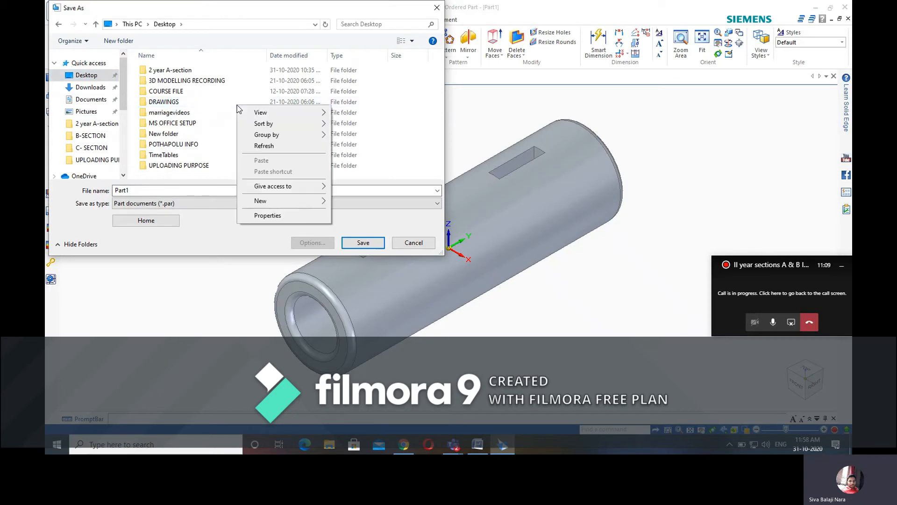
mouse_move(276, 202)
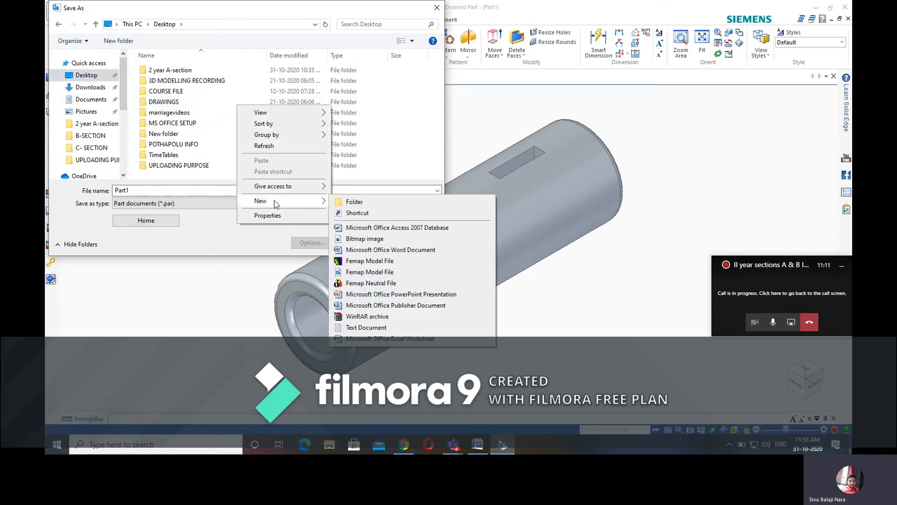
left_click(371, 201)
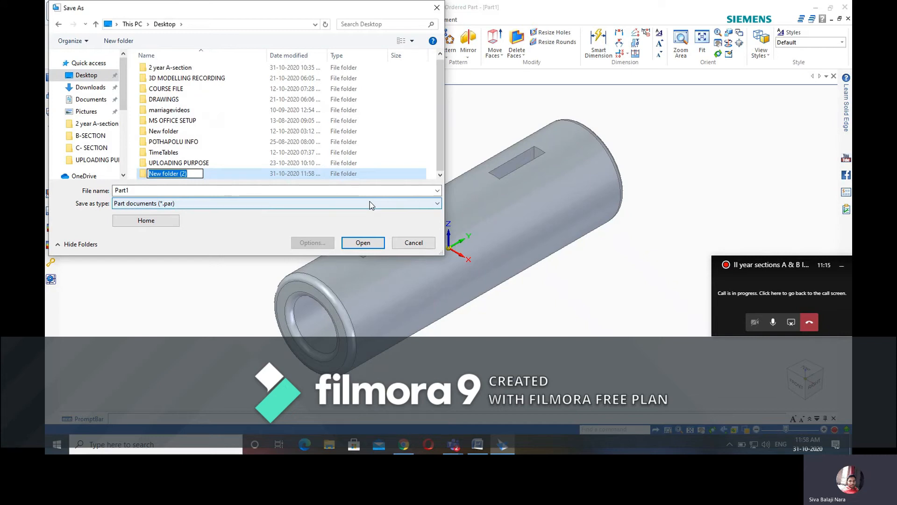
type("record")
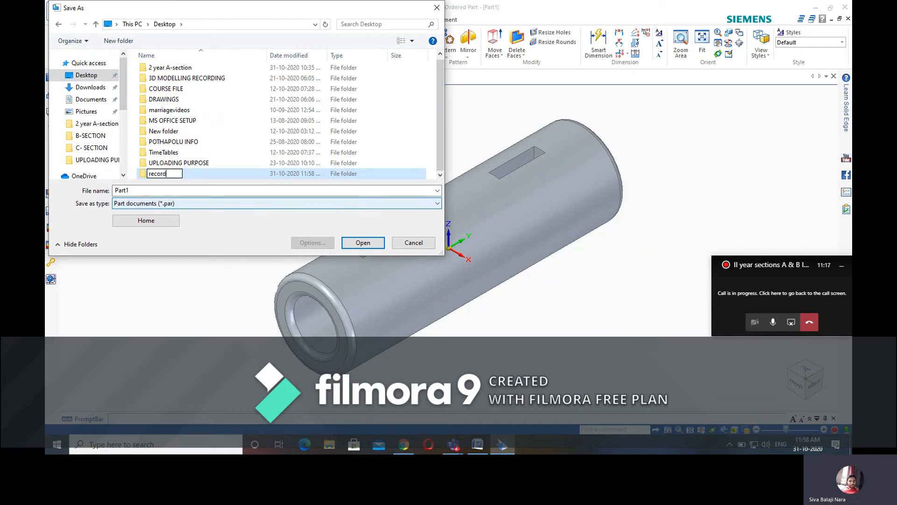
type("ing v")
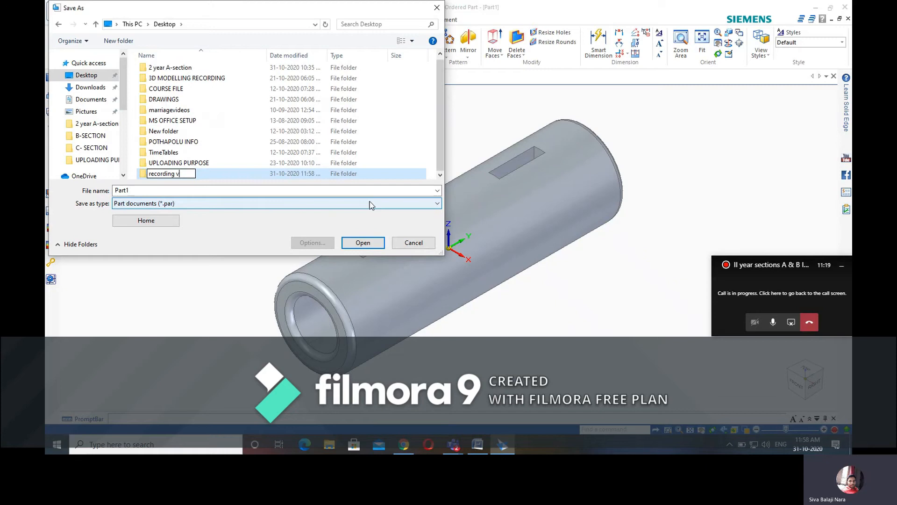
type("ideos")
key("Return")
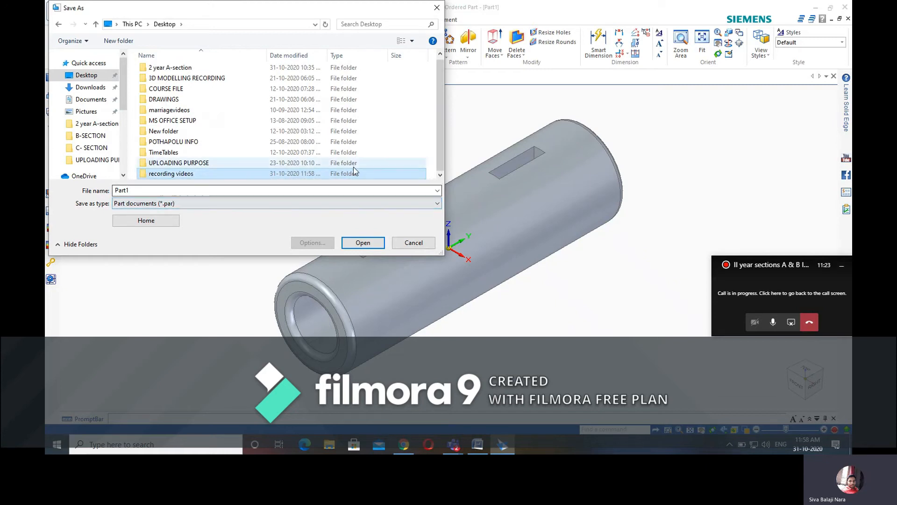
double_click(242, 174)
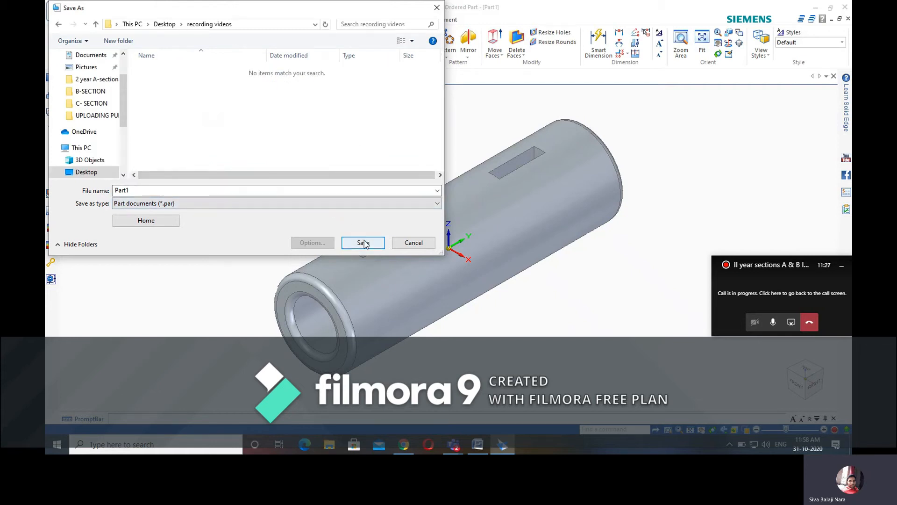
- Create and open a subfolder named "slleve cnad cotter ass" inside "recording videos" and save the part there as Part1
right_click(221, 98)
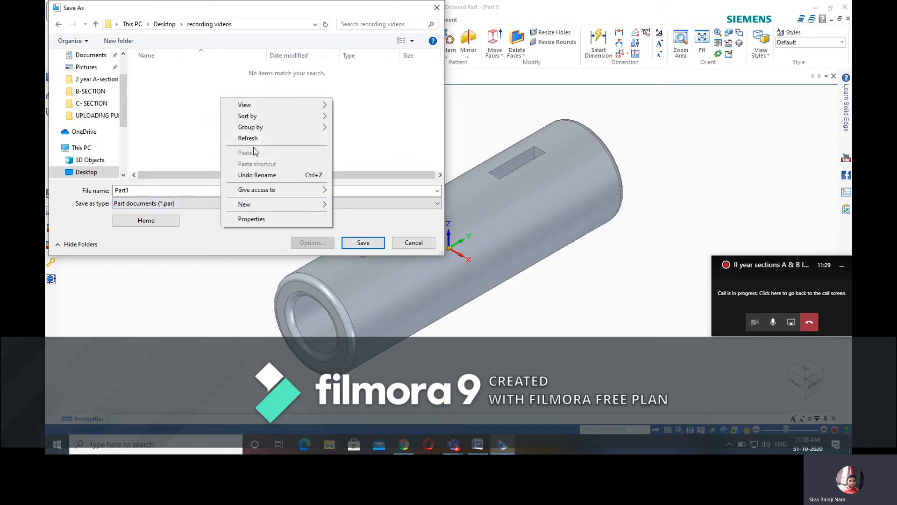
mouse_move(283, 204)
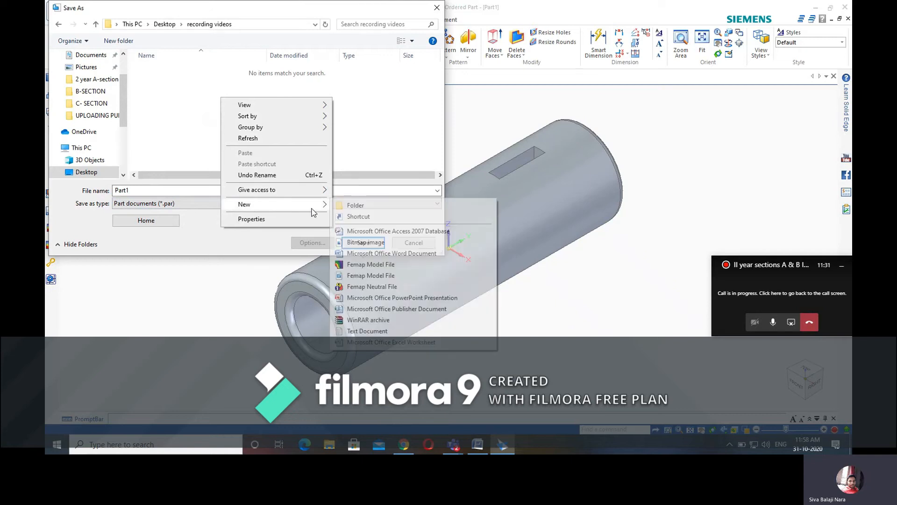
left_click(346, 205)
type("slleve c")
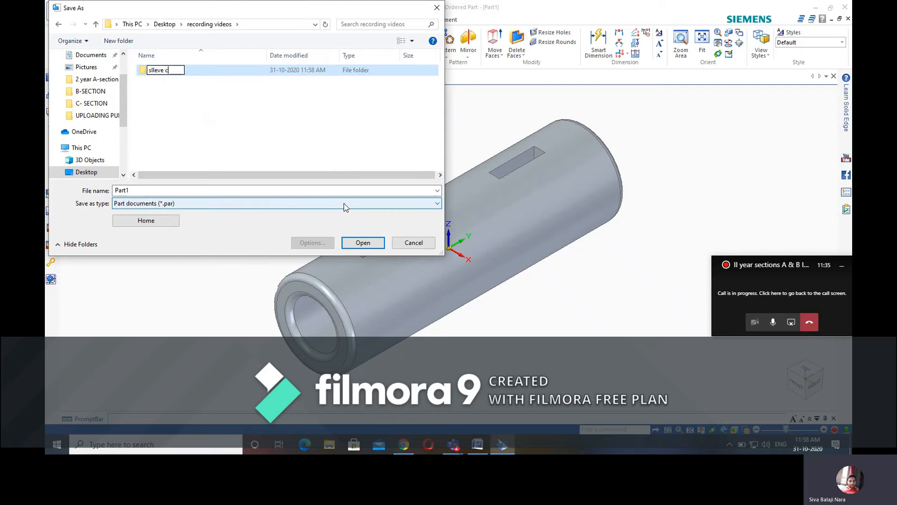
type("nad ")
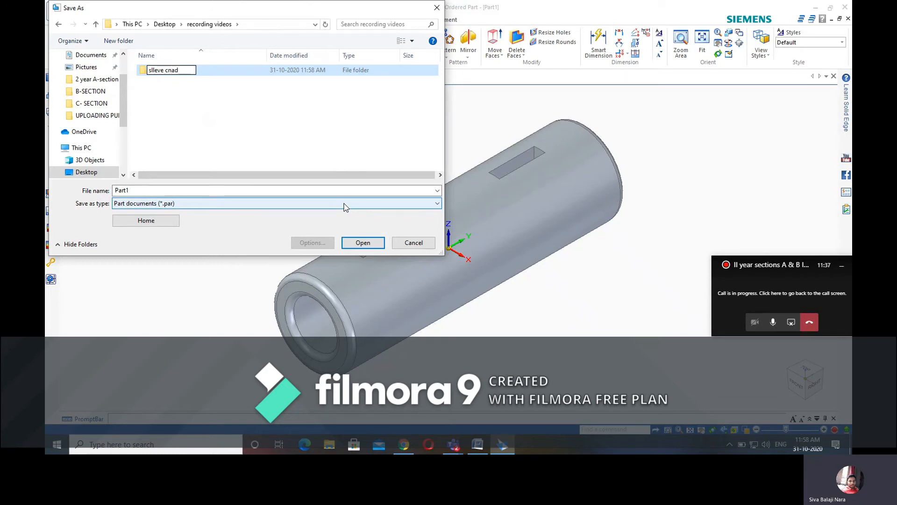
type("c")
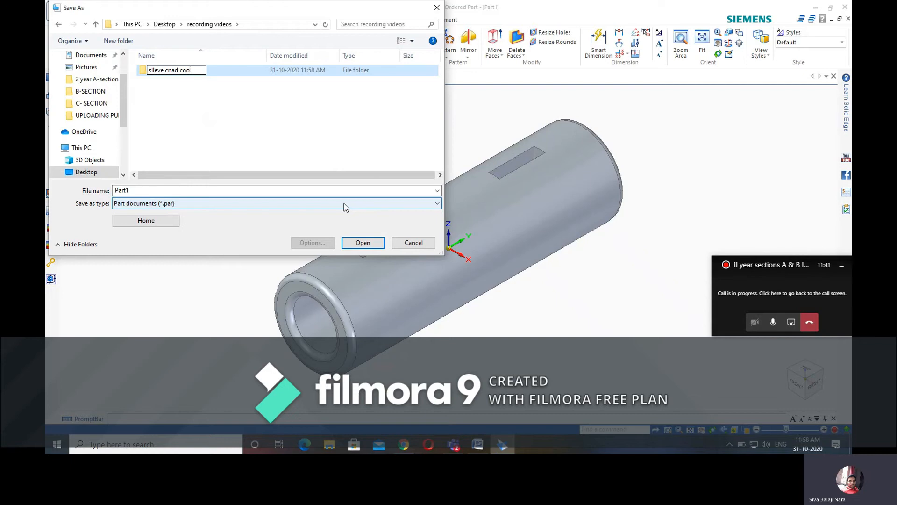
type("otter ass")
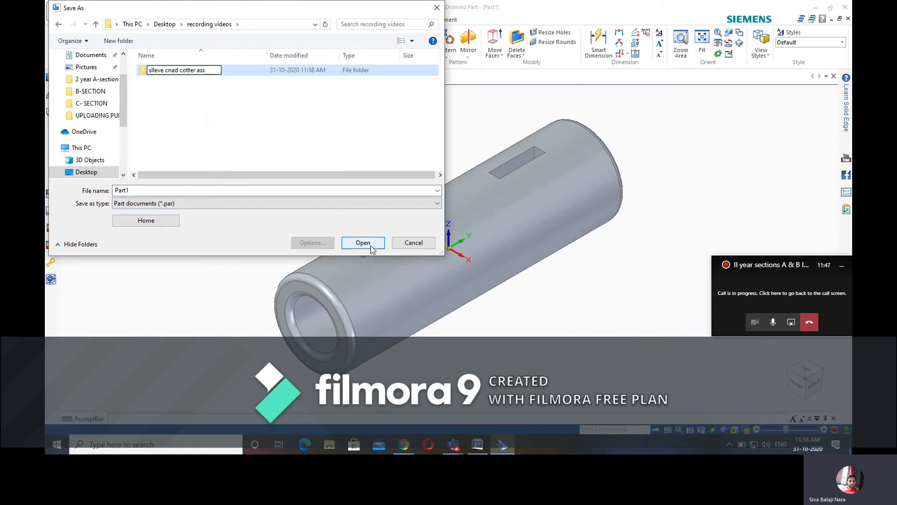
key("Return")
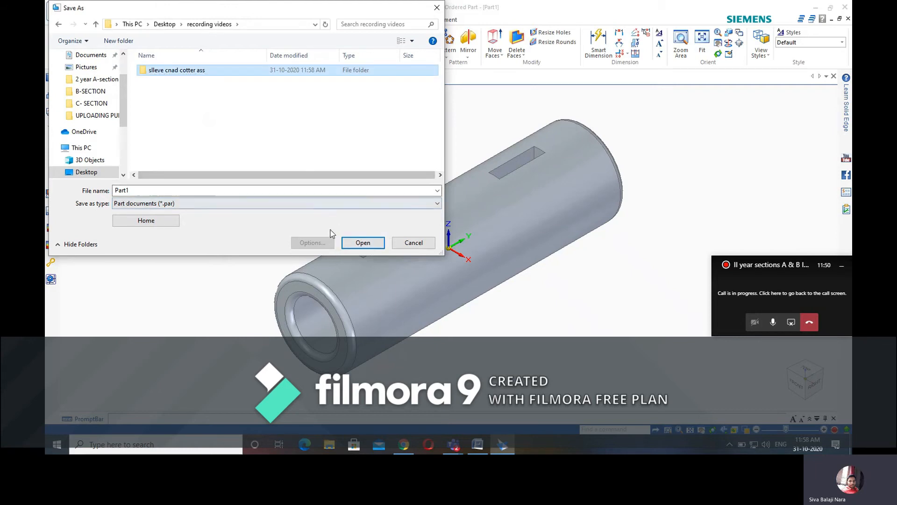
double_click(206, 71)
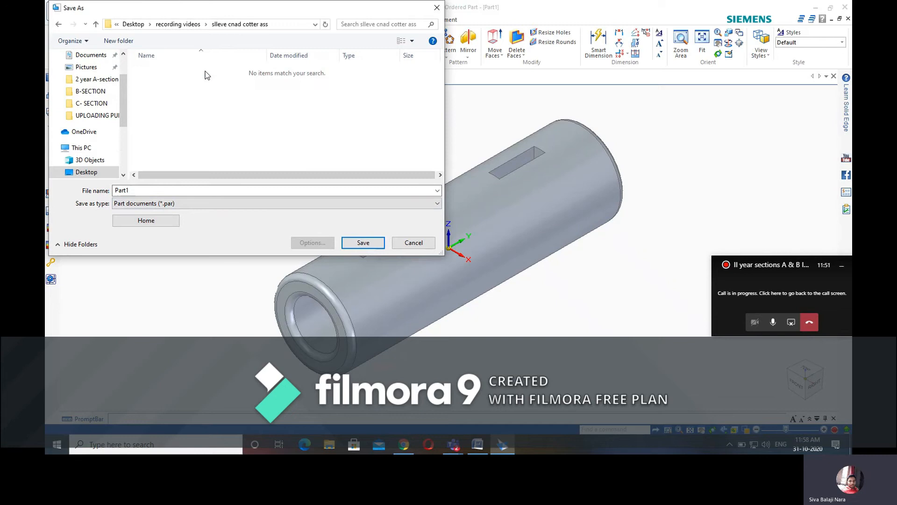
left_click(373, 249)
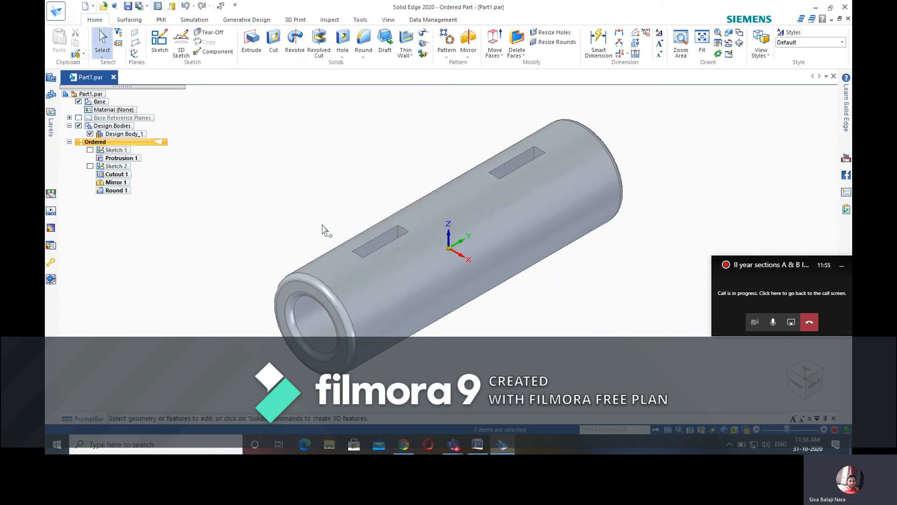
scroll(329, 231, "down", 3)
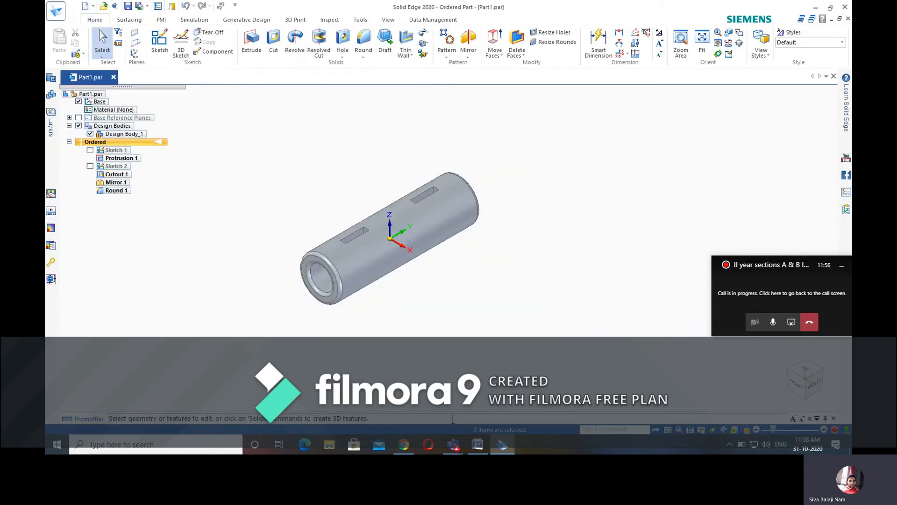
- Check the connecting rod drawing in the Word lab manual and return to Solid Edge
left_click(477, 444)
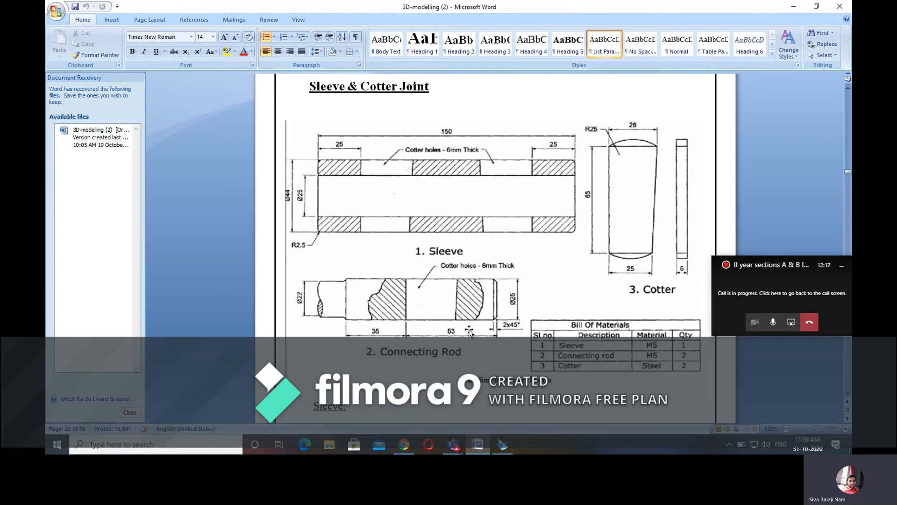
left_click(504, 452)
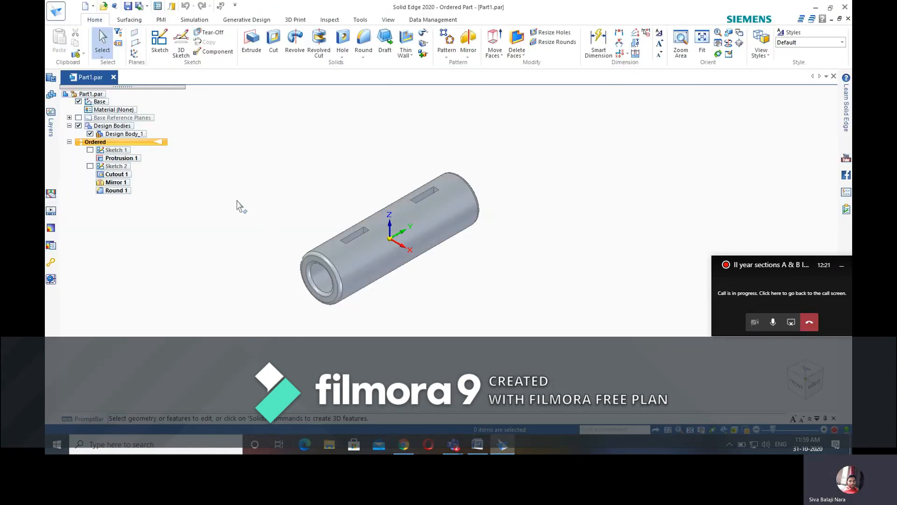
- Create a new ISO Metric Part document and switch it from synchronous to ordered modeling
left_click(53, 9)
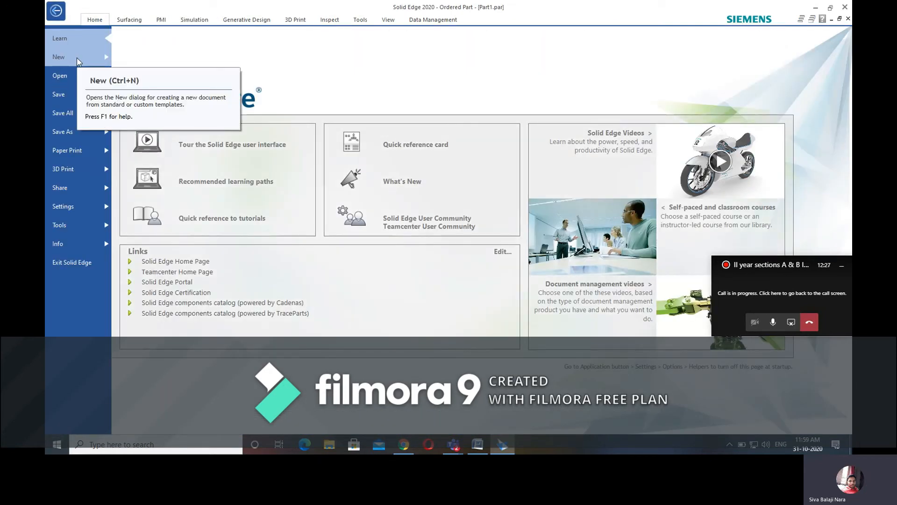
left_click(58, 57)
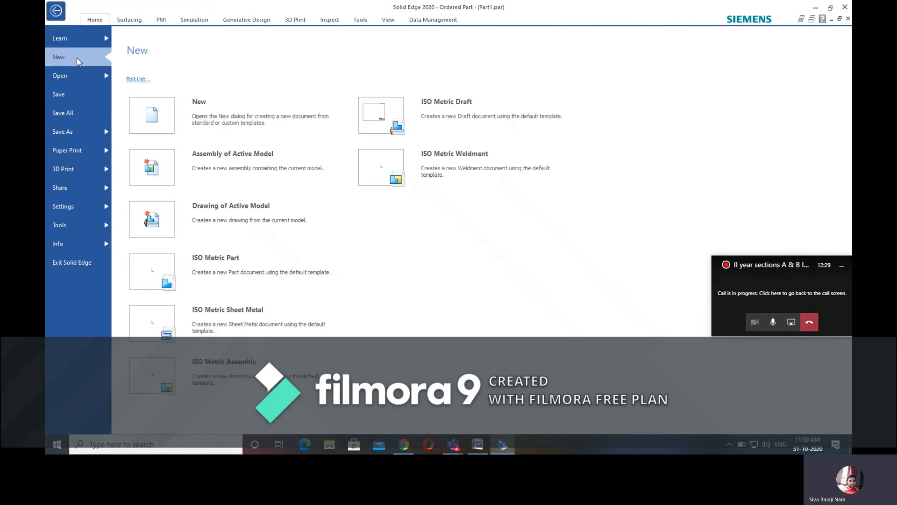
left_click(228, 260)
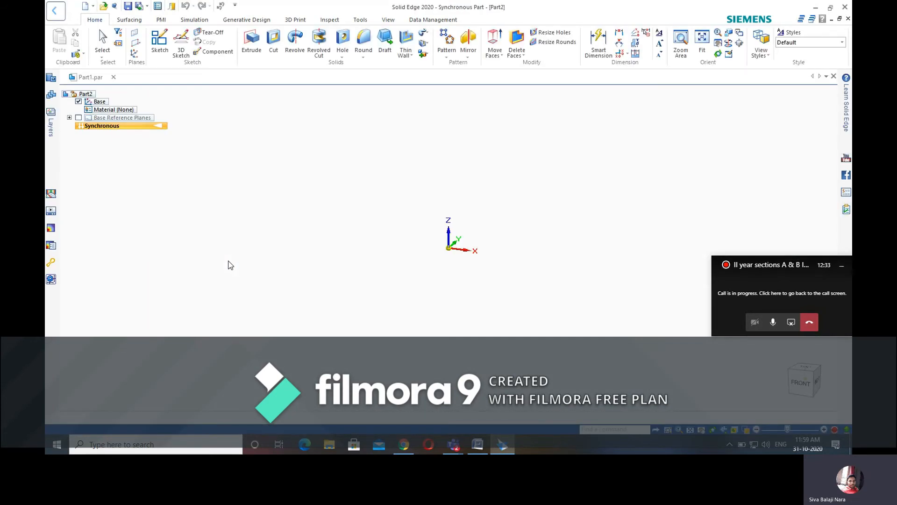
right_click(127, 126)
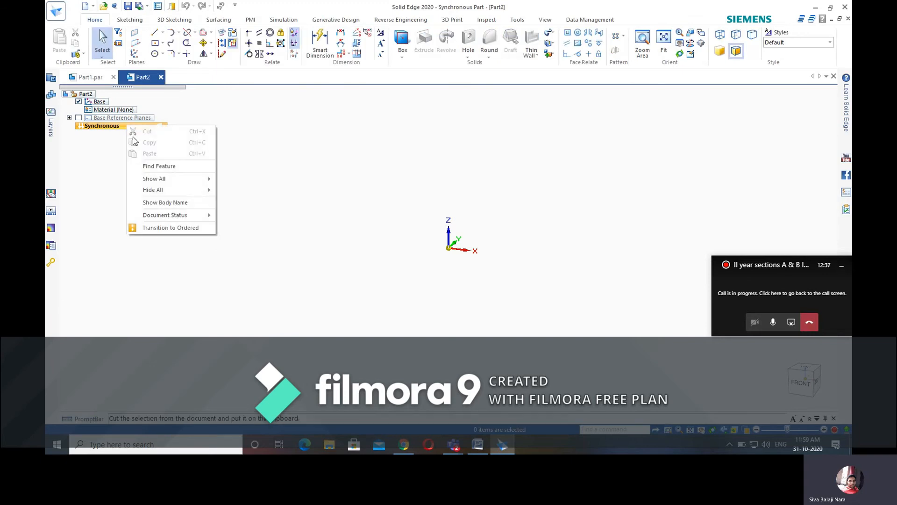
left_click(177, 228)
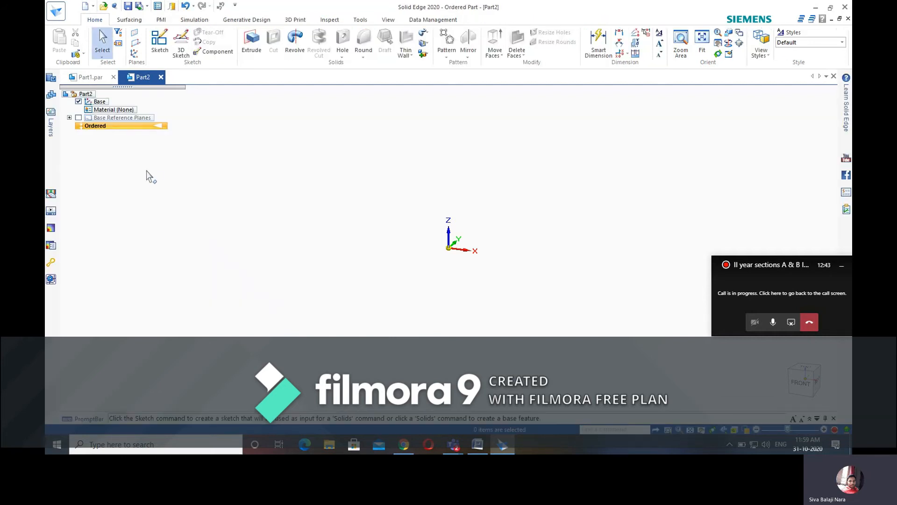
- Sketch two concentric circles, about 107 mm and 56 mm in diameter, centred on the origin of the front XZ plane
left_click(159, 42)
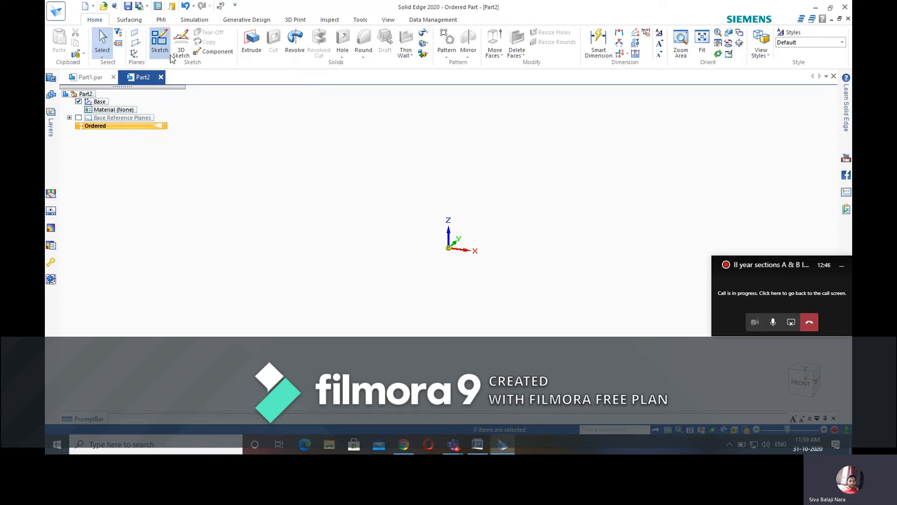
left_click(462, 237)
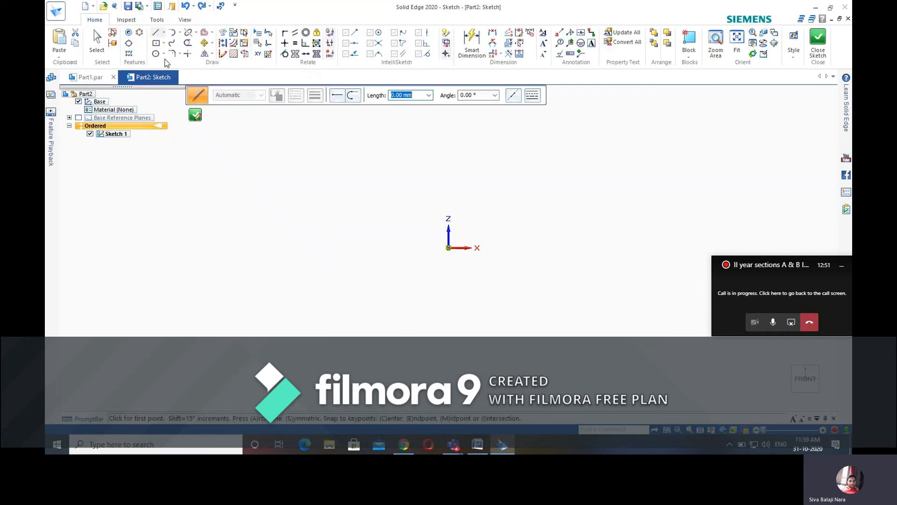
key("c")
left_click(449, 248)
left_click(428, 324)
left_click(448, 248)
left_click(444, 289)
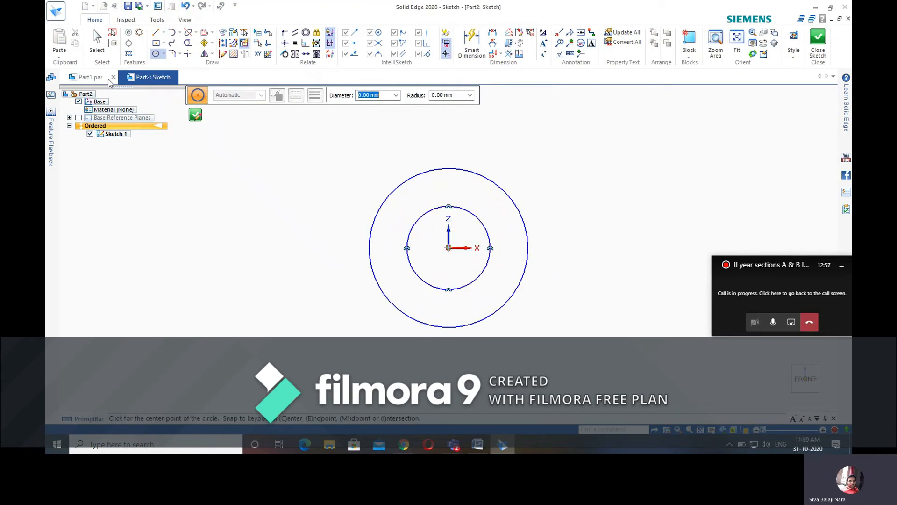
- Dimension the inner circle to 22 mm and the outer circle to 25 mm in diameter, and finish the sketch
left_click(97, 41)
left_click(472, 45)
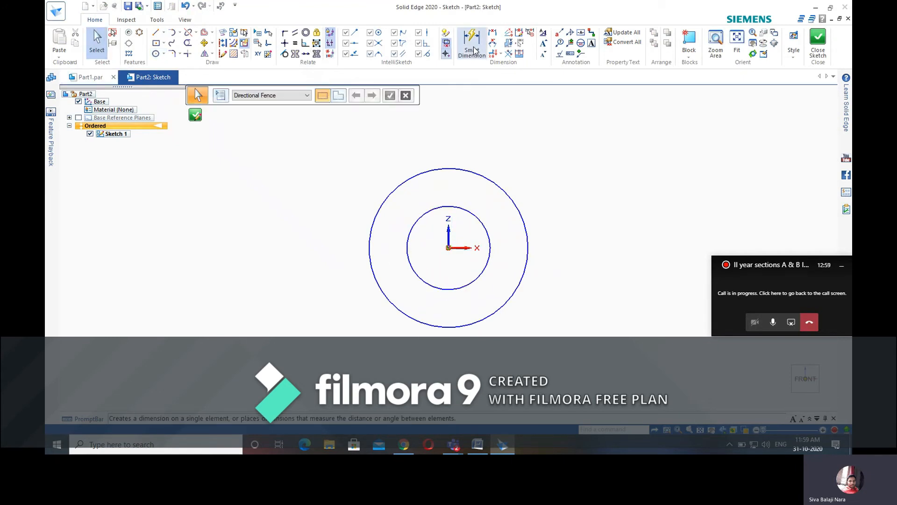
left_click(481, 223)
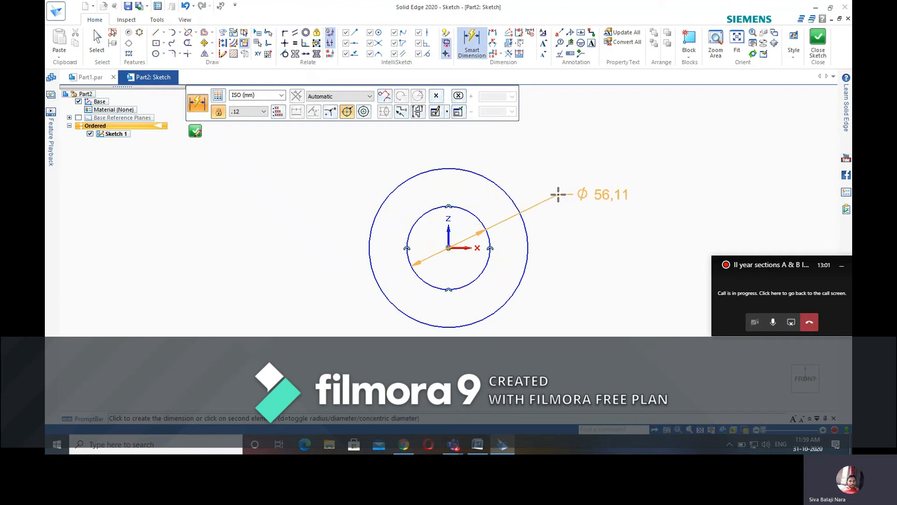
left_click(558, 194)
type("22")
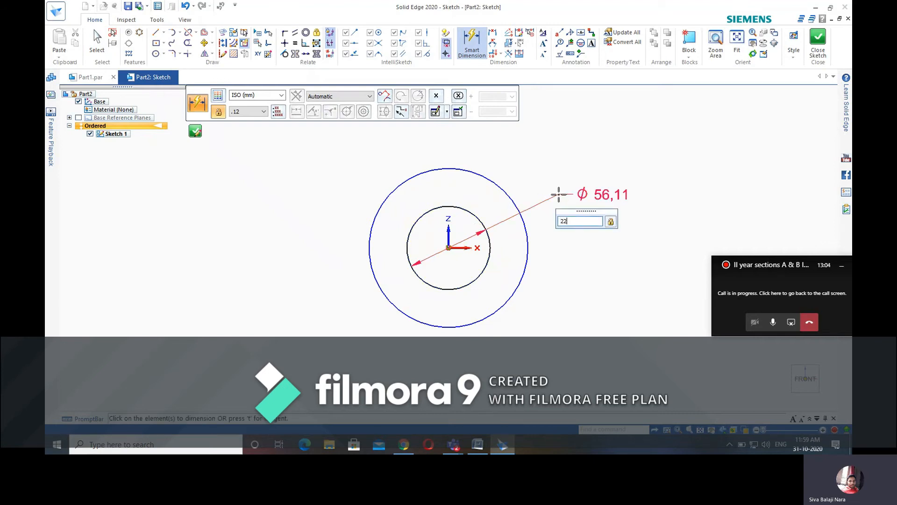
key("Return")
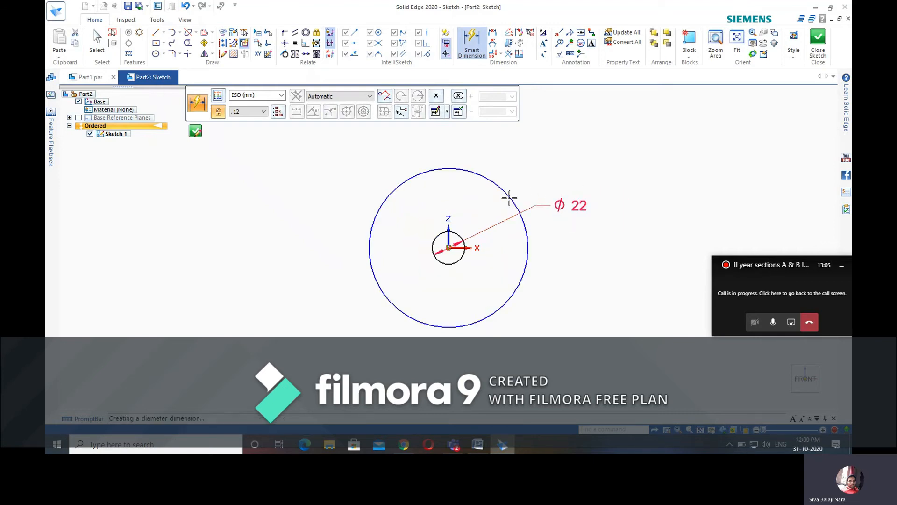
left_click(532, 167)
type("25")
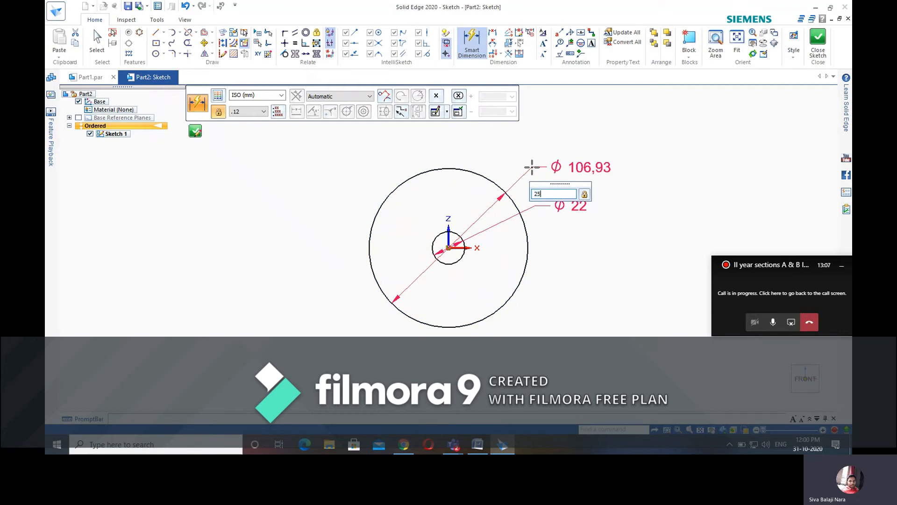
key("Return")
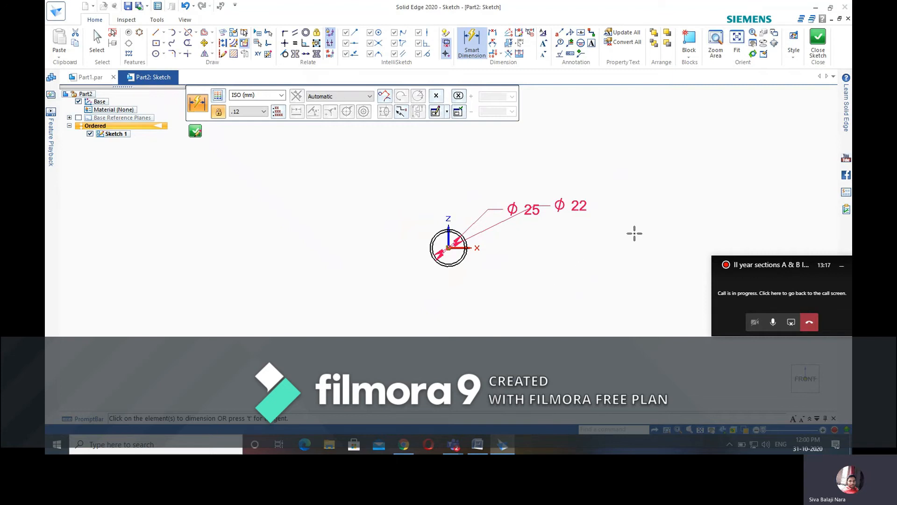
left_click(818, 47)
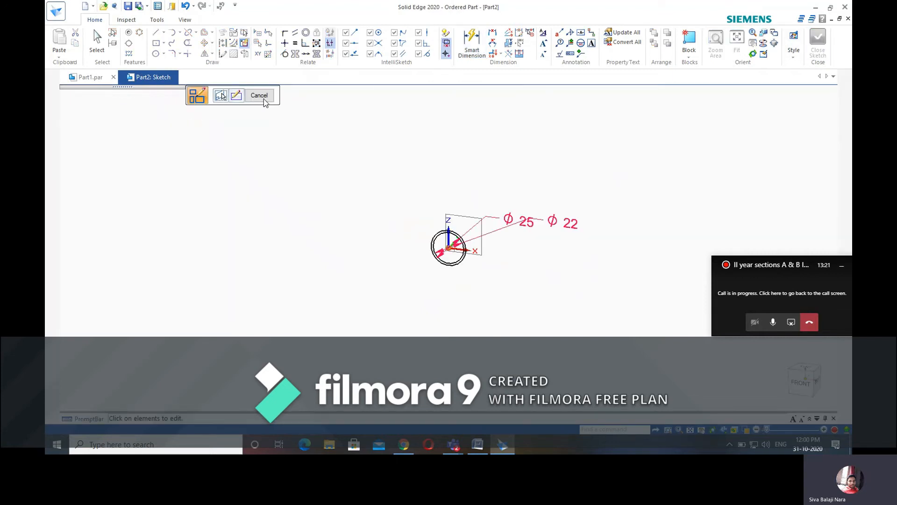
left_click(260, 96)
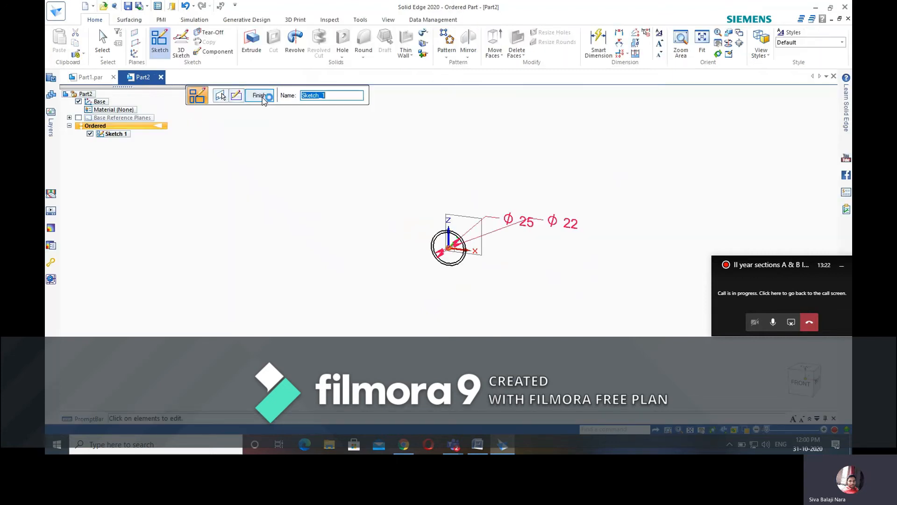
left_click(261, 55)
left_click(438, 238)
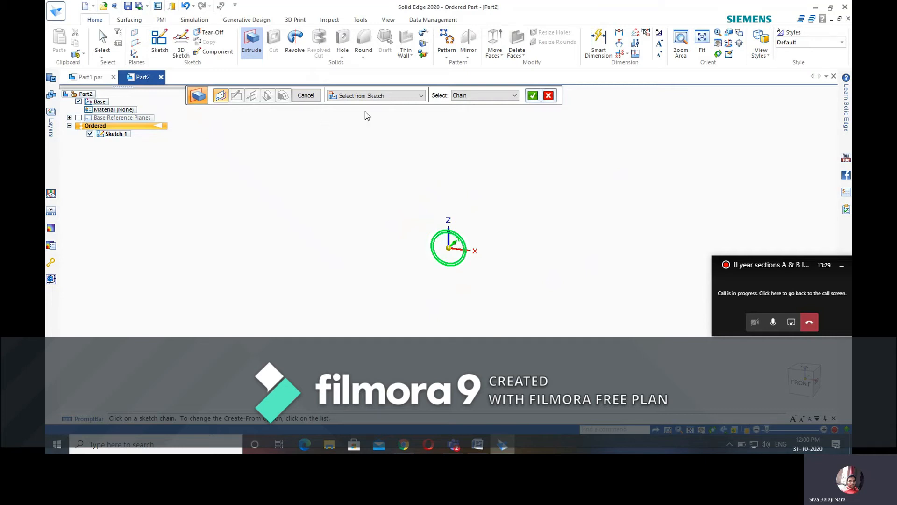
left_click(306, 95)
- Extrude the outer 25 mm circle 88 mm to the rear side of the sketch plane only, with symmetric extent off
left_click(251, 44)
scroll(439, 230, "up", 3)
left_click(444, 236)
left_click(533, 95)
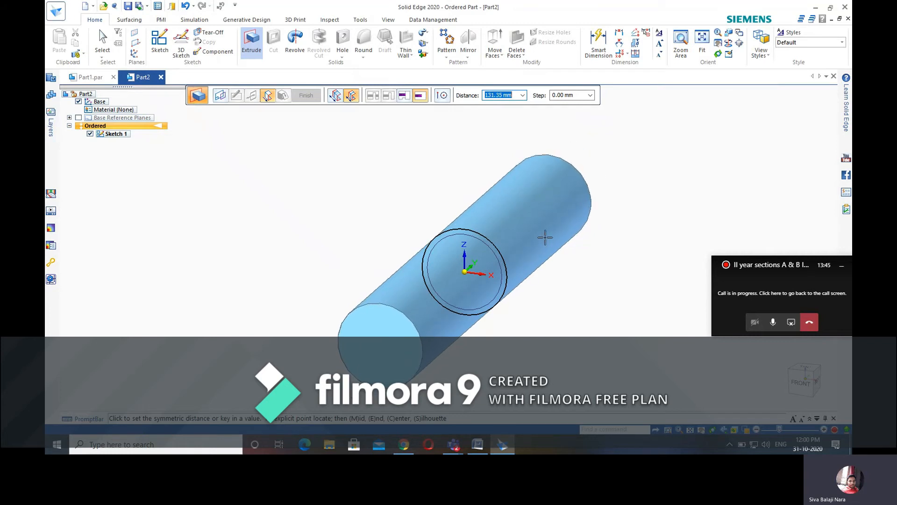
left_click(335, 98)
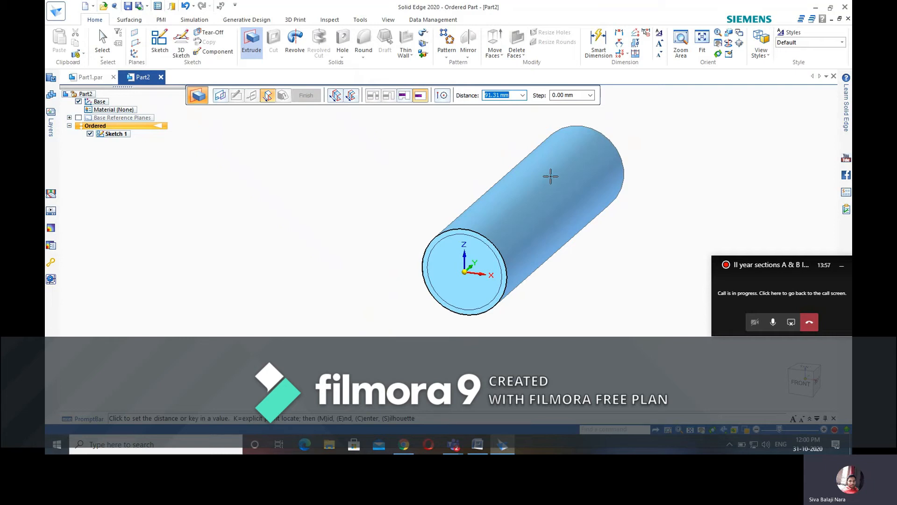
key("Return")
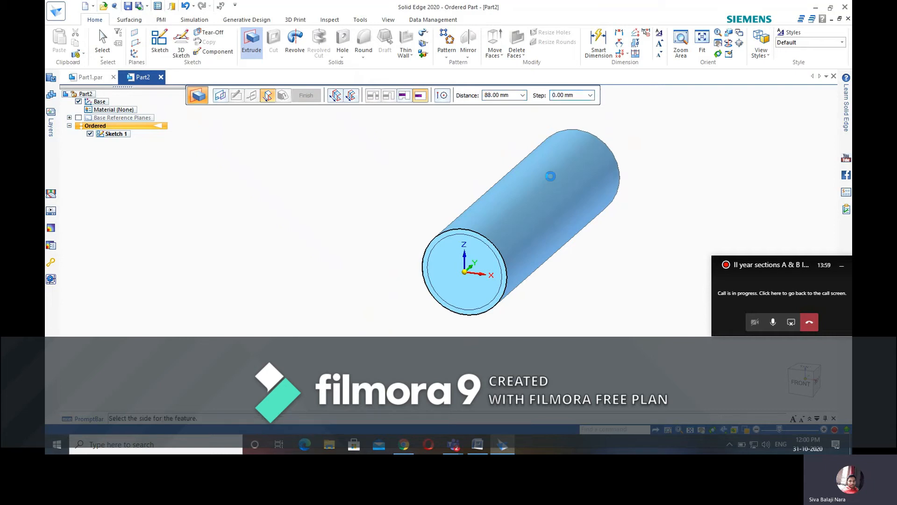
- Check the connecting rod lengths in the Word lab manual and return to Solid Edge to finish the extrusion
left_click(478, 443)
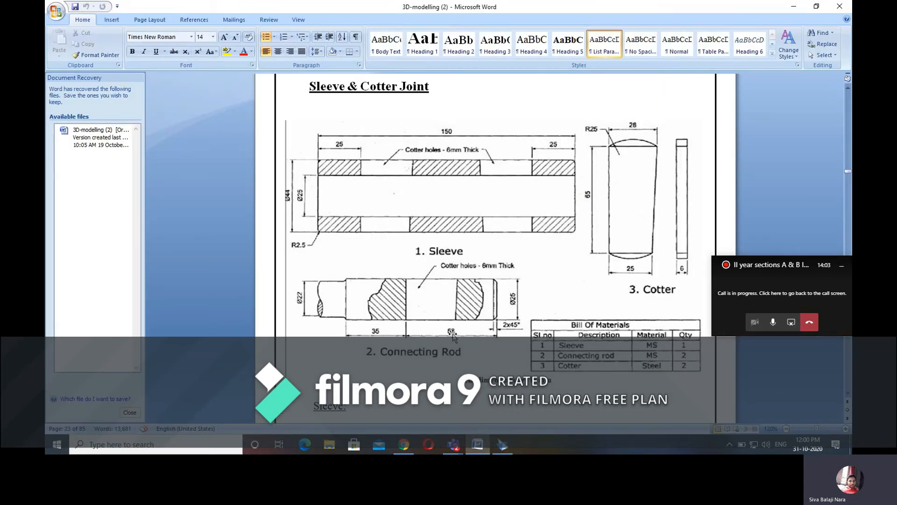
left_click(503, 445)
left_click(306, 97)
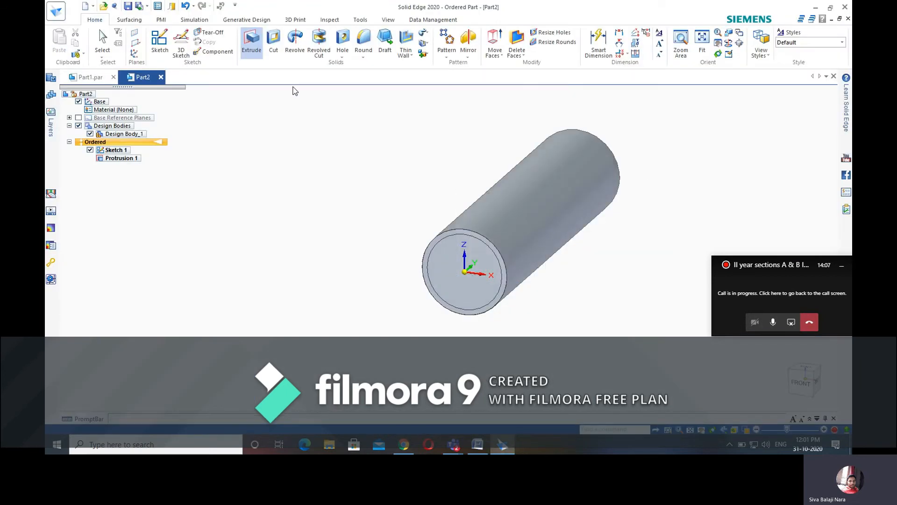
- Extrude the inner 22 mm circle 30 mm towards the front, opposite the existing 25 mm cylinder, and finish the feature
left_click(460, 234)
left_click(533, 99)
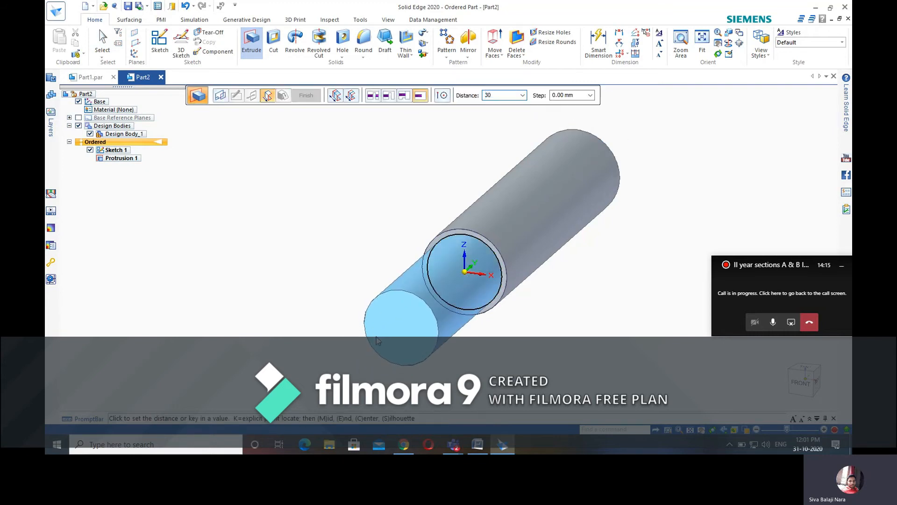
key("Return")
left_click(377, 338)
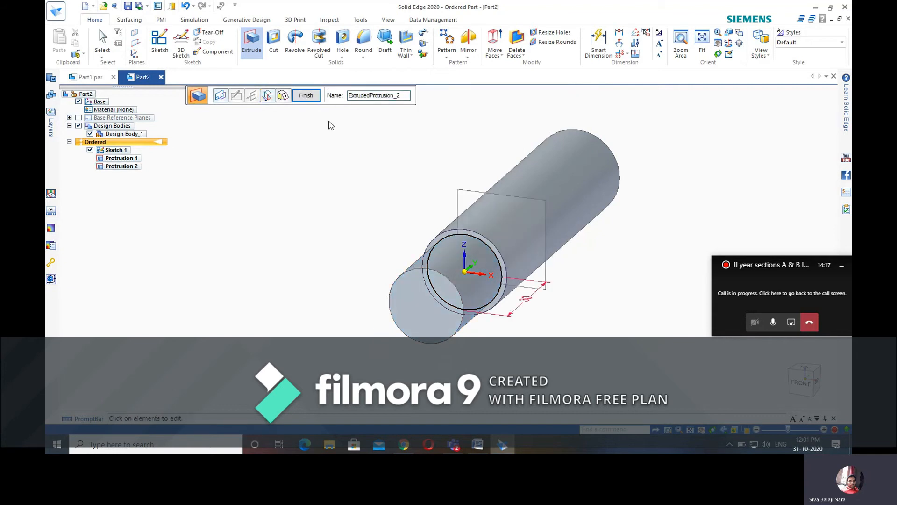
left_click(307, 95)
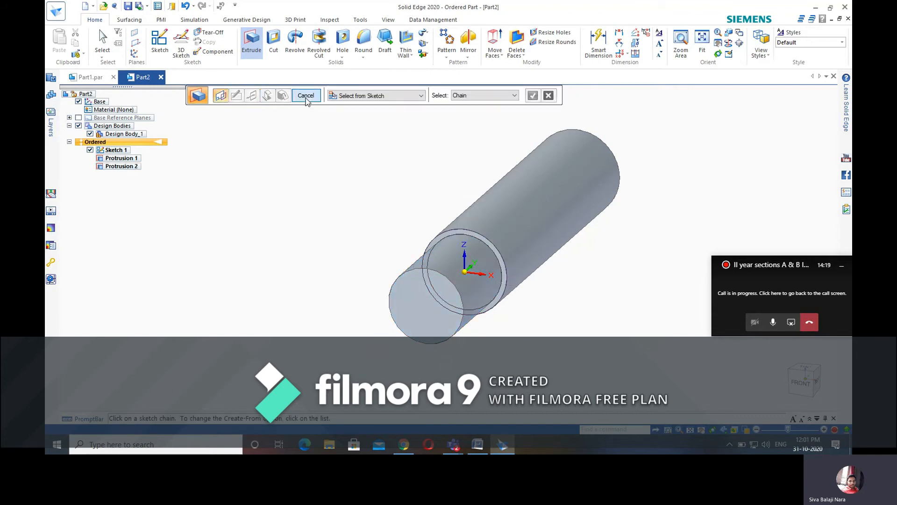
key("Escape")
- Consult the connecting rod drawing in the Word lab manual, and in Solid Edge round the rod's two end edges and shoulder edge with 2.5 mm radius
key("alt+Tab")
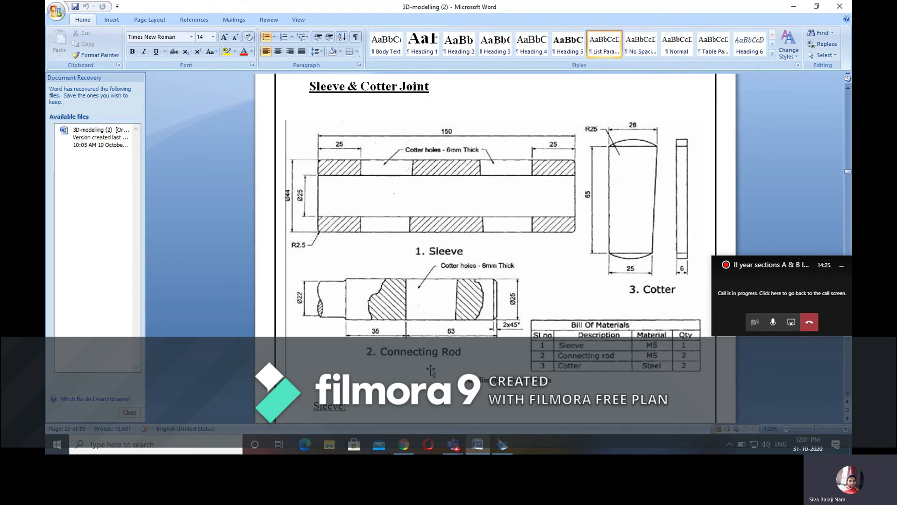
left_click(506, 446)
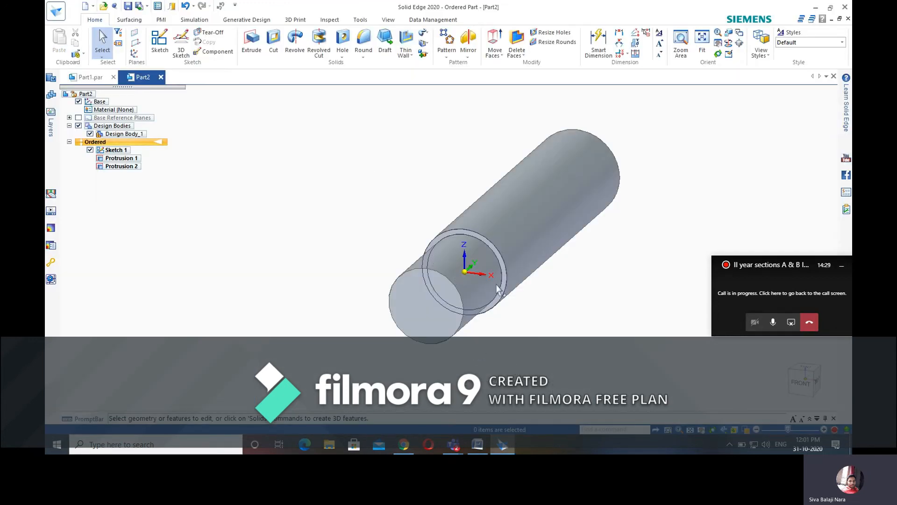
left_click(477, 446)
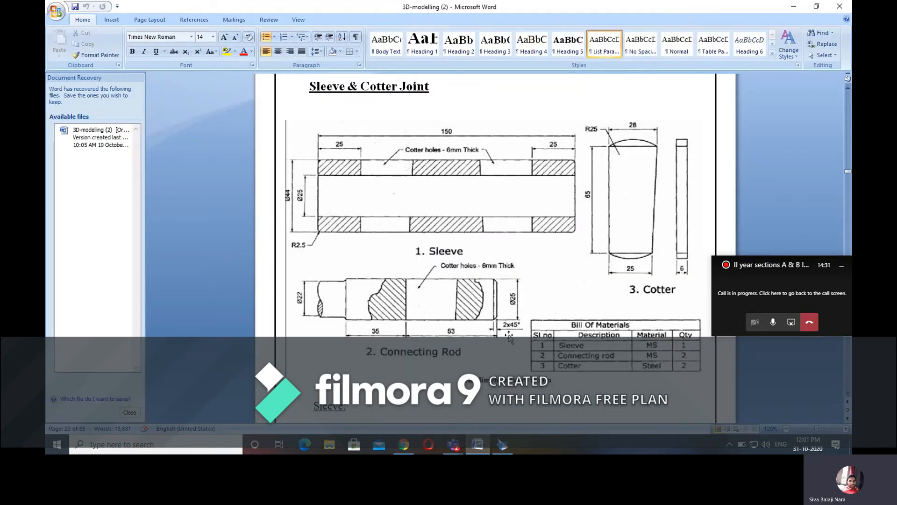
left_click(502, 447)
left_click(364, 41)
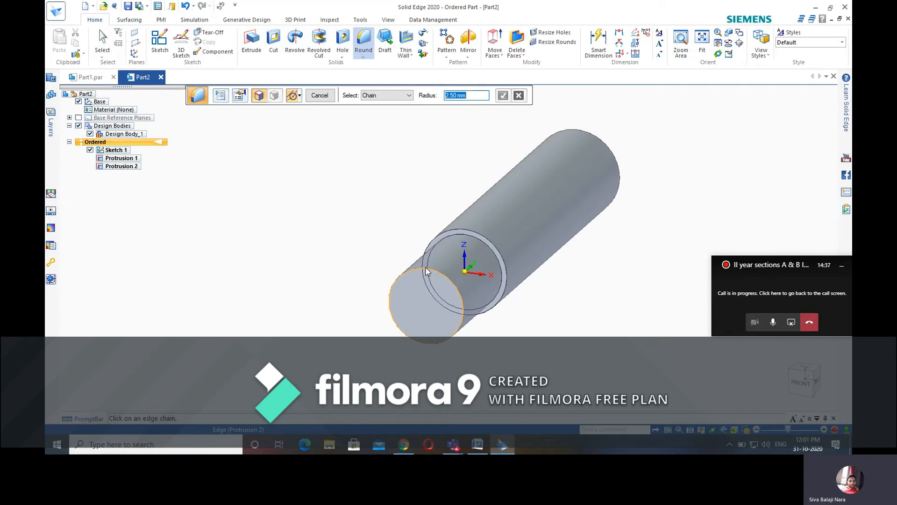
left_click(463, 239)
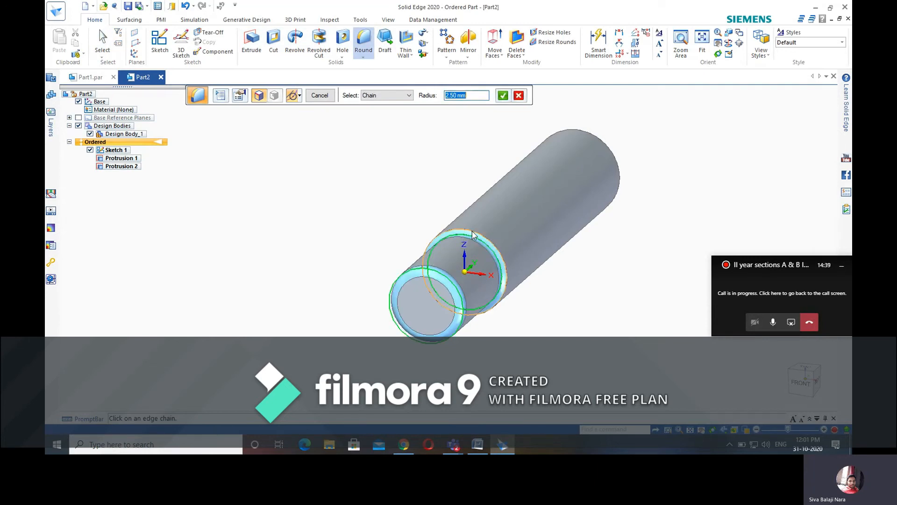
left_click(612, 153)
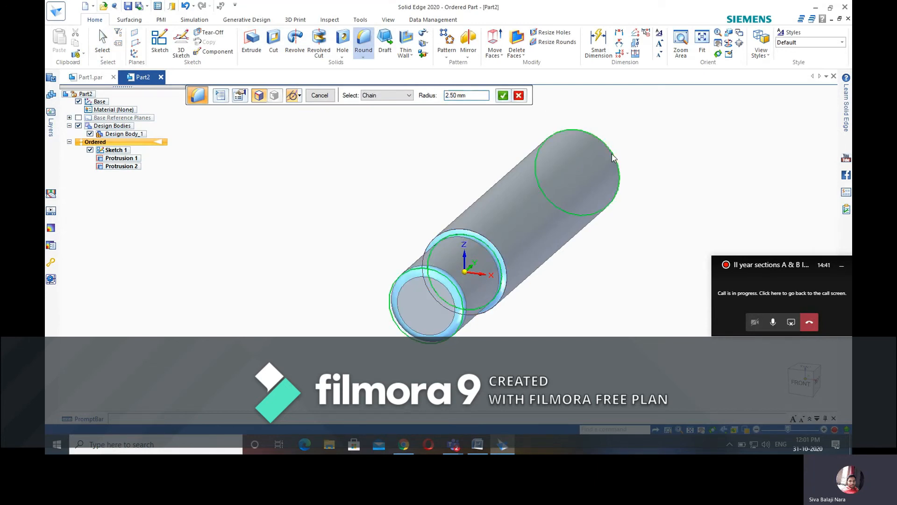
left_click(503, 96)
left_click(320, 96)
left_click(321, 96)
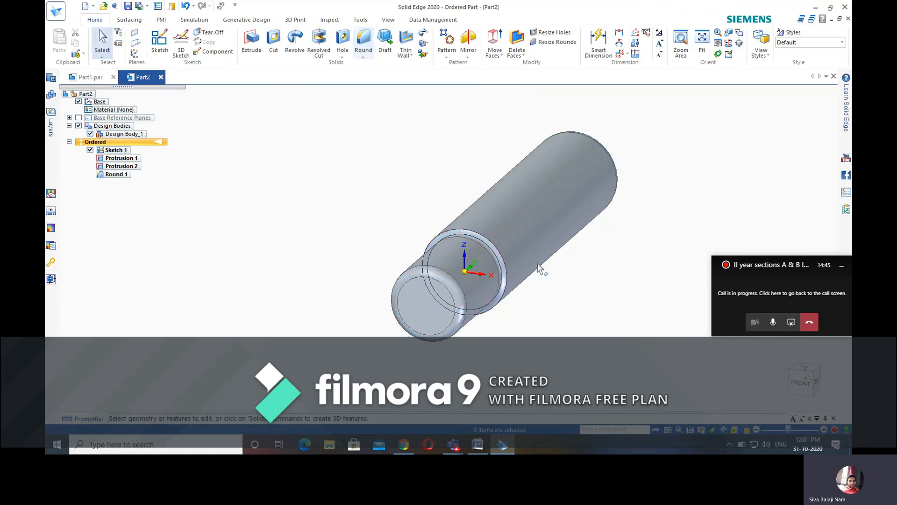
- Hide Sketch 1 and start a new sketch on a plane tangent to the 25 mm cylinder at a 90° angle
left_click(90, 150)
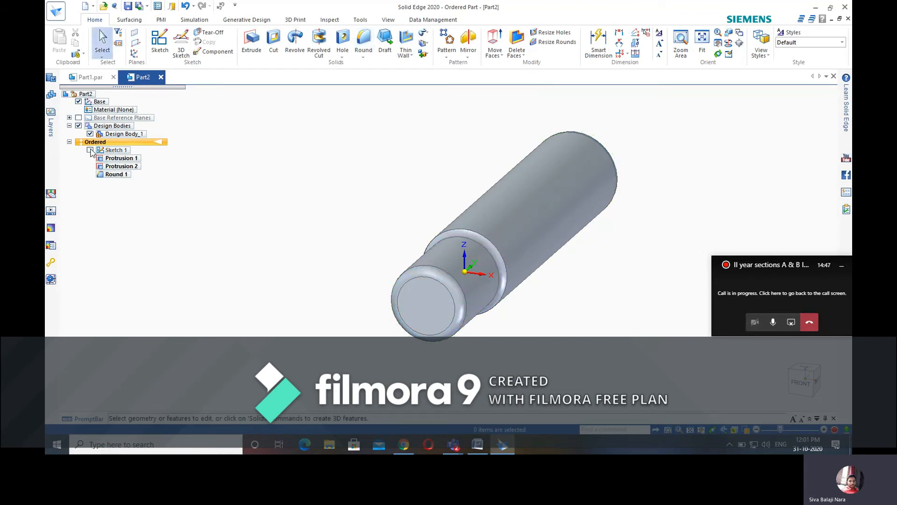
left_click(788, 402)
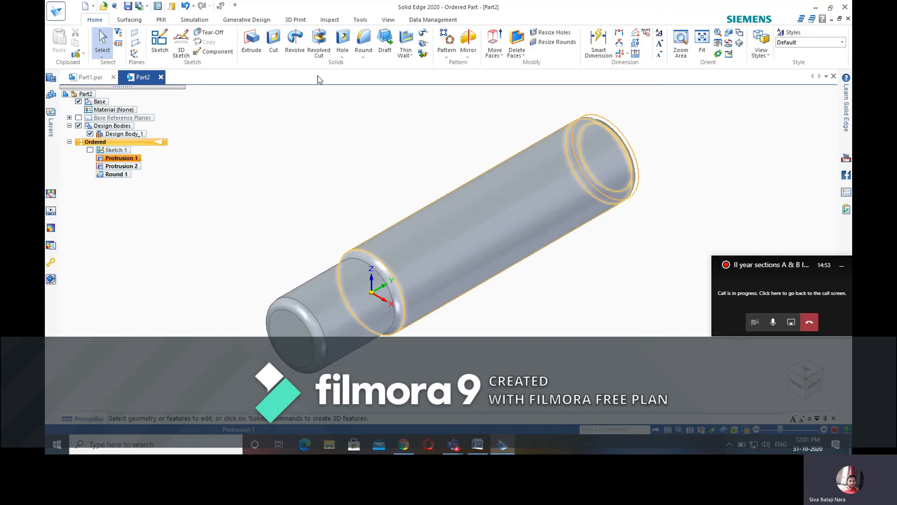
left_click(160, 41)
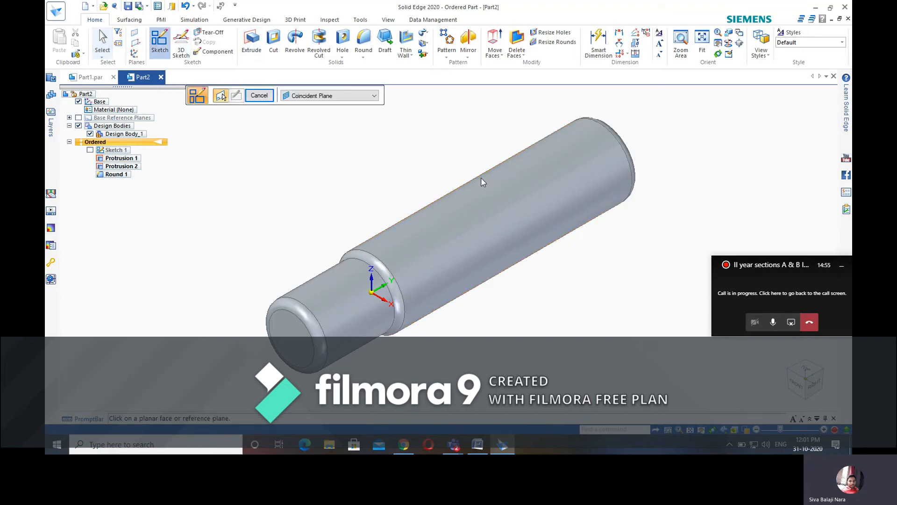
left_click(371, 95)
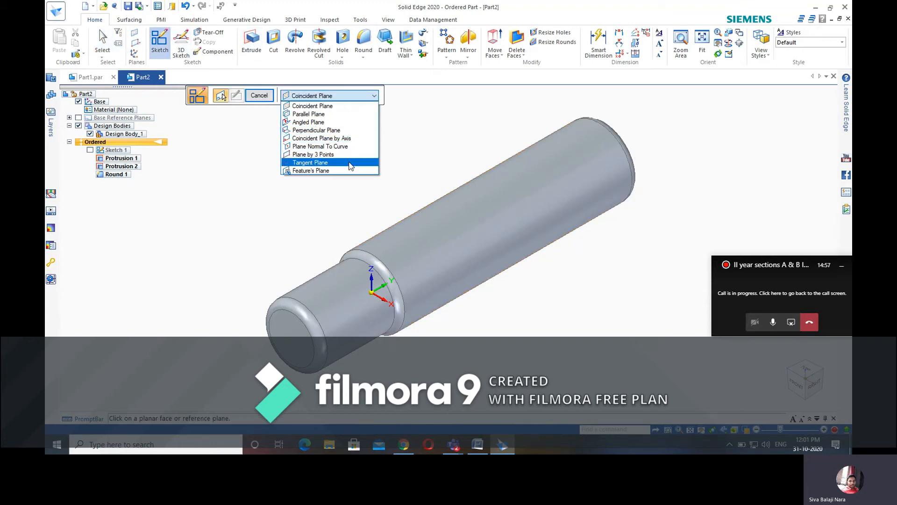
left_click(310, 162)
left_click(504, 211)
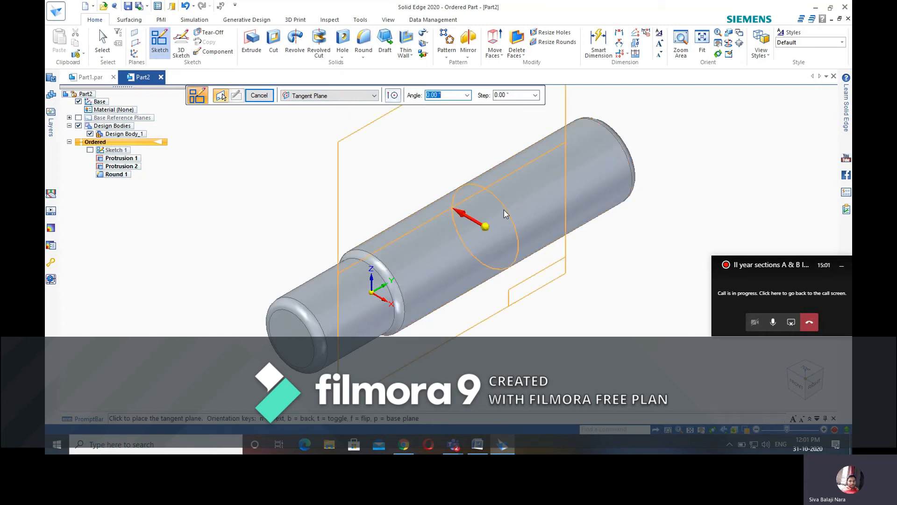
type("90")
key("Tab")
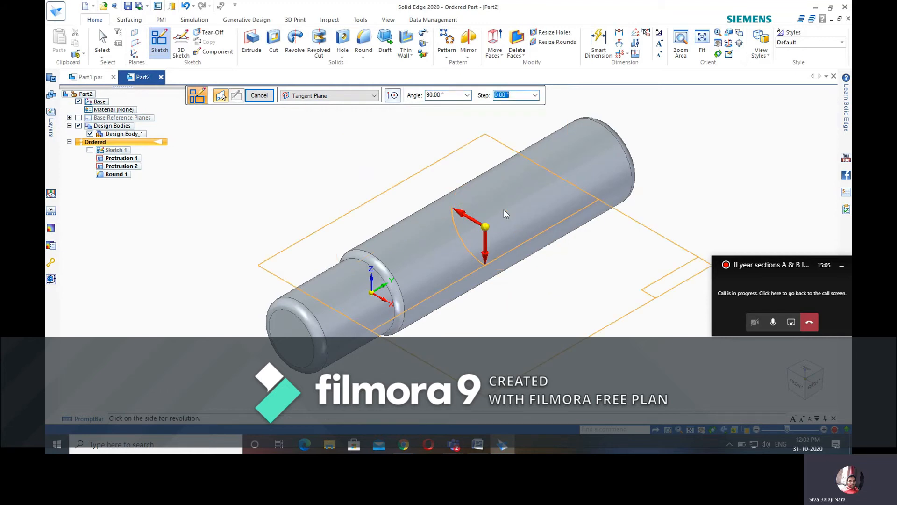
left_click(504, 210)
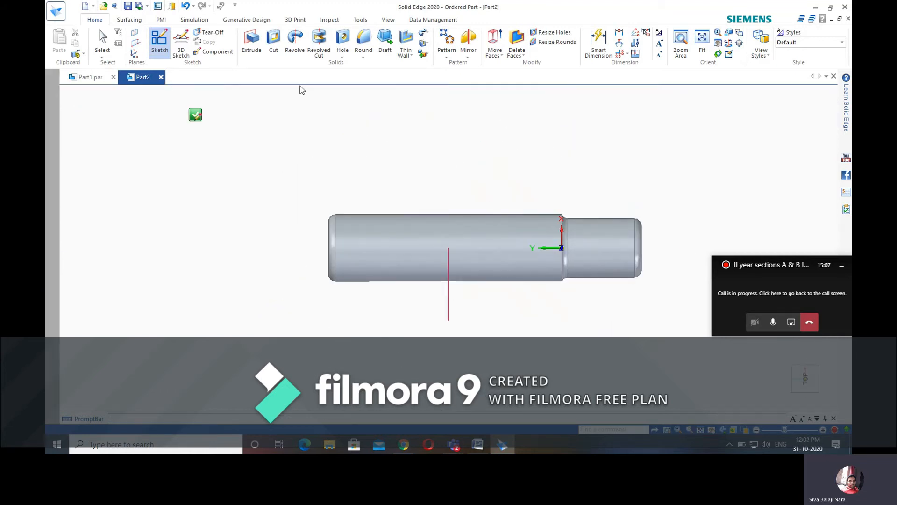
- Sketch a centre-point rectangle about 32 mm long on the 25 mm cylinder, lengthwise along the rod
left_click(157, 43)
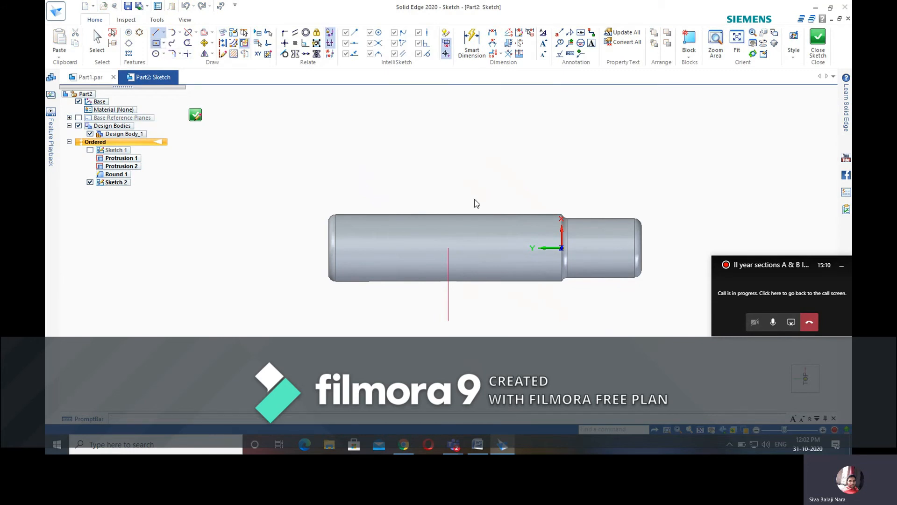
left_click(458, 248)
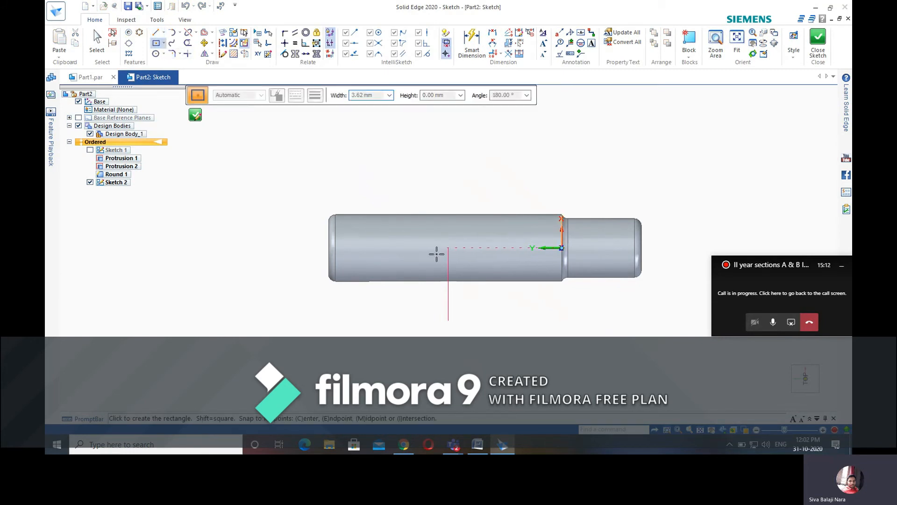
left_click(415, 264)
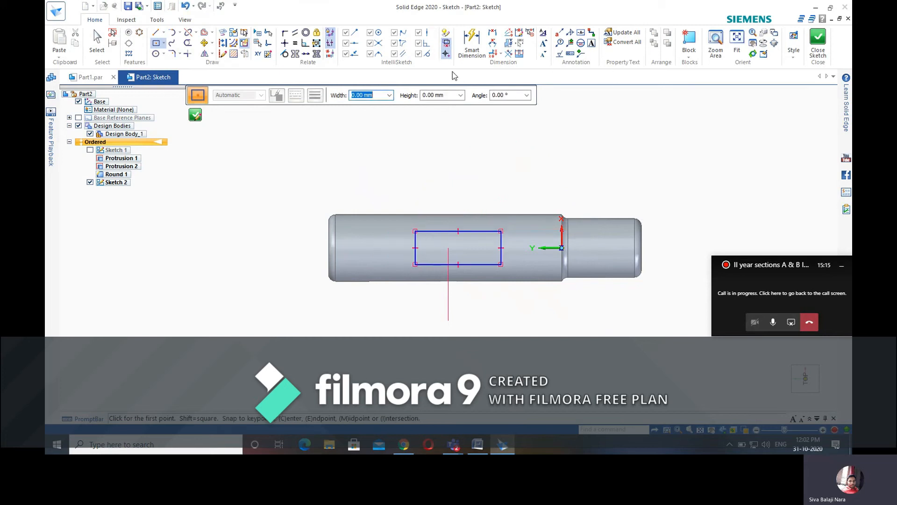
- Dimension the rectangle to 25 mm long along the rod and 6 mm wide
left_click(470, 50)
left_click(469, 231)
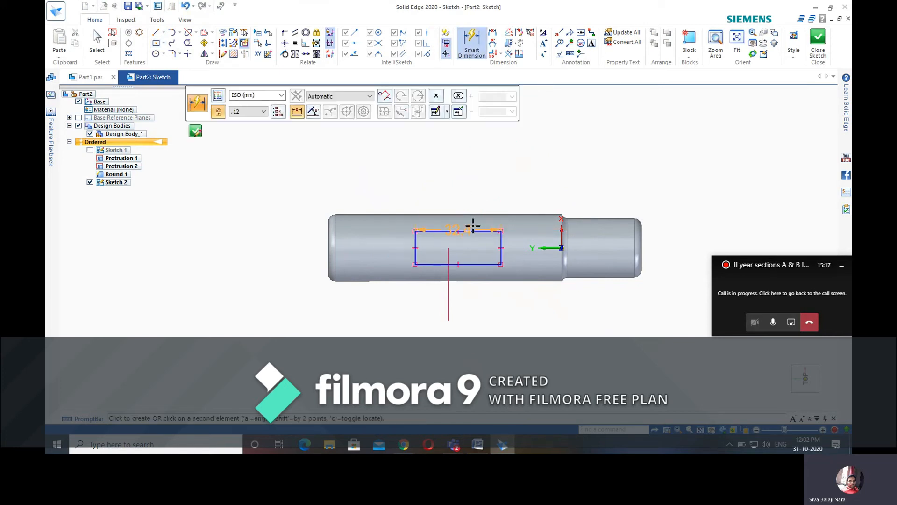
left_click(472, 172)
type("2")
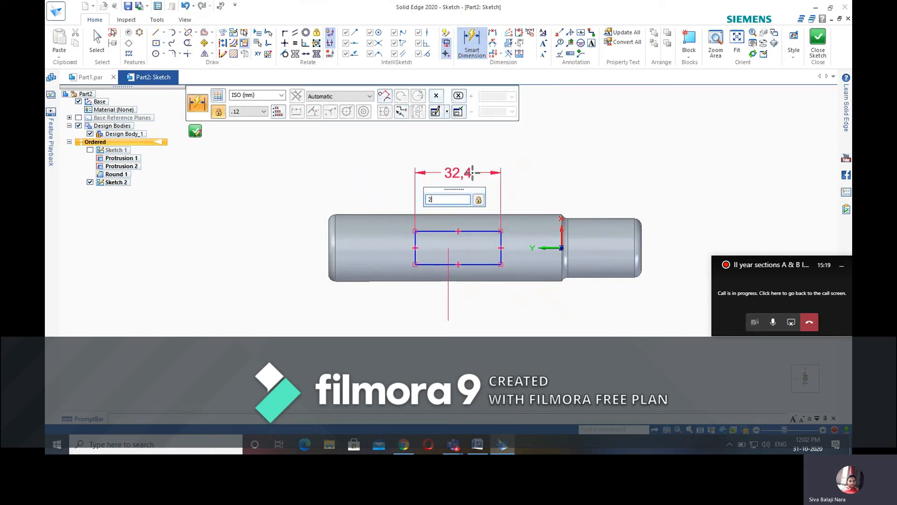
type("5")
key("Return")
left_click(422, 250)
left_click(394, 302)
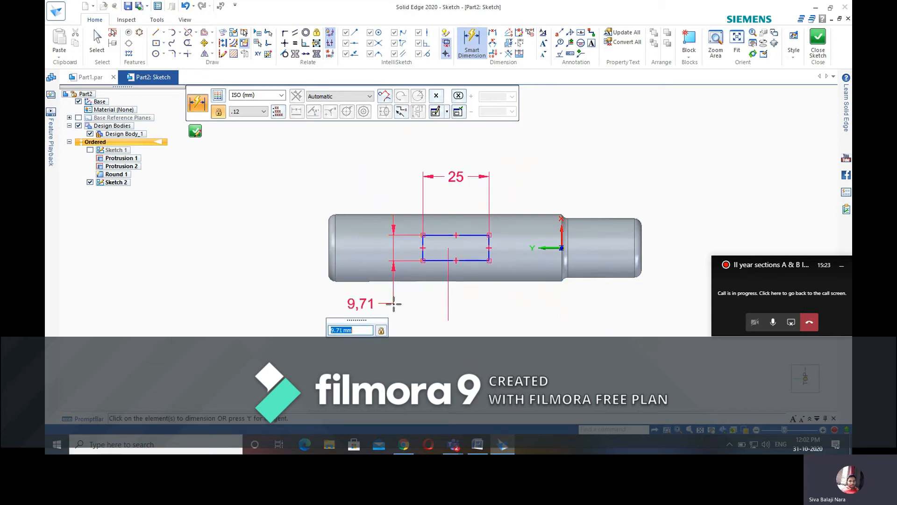
type("6")
key("Return")
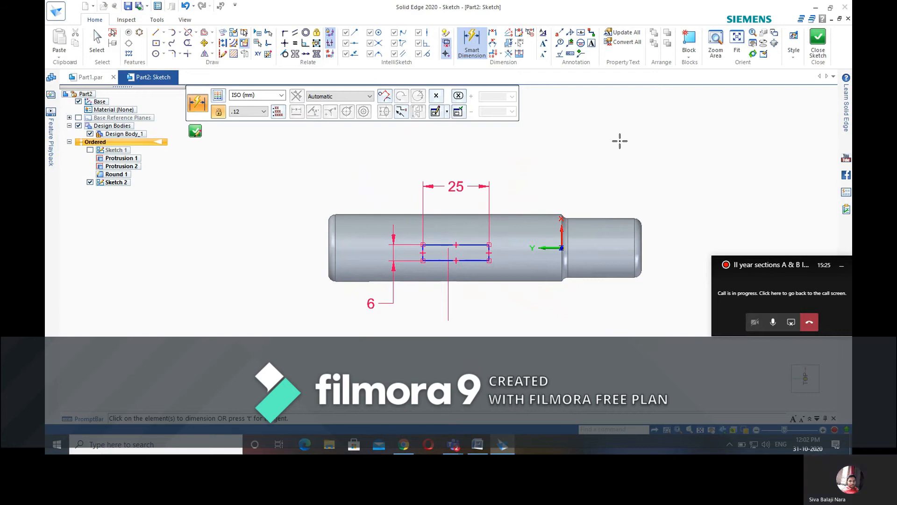
- Align the midpoint of the rectangle's short edge nearest the shoulder horizontally with the origin to centre it on the rod axis
scroll(622, 130, "up", 2)
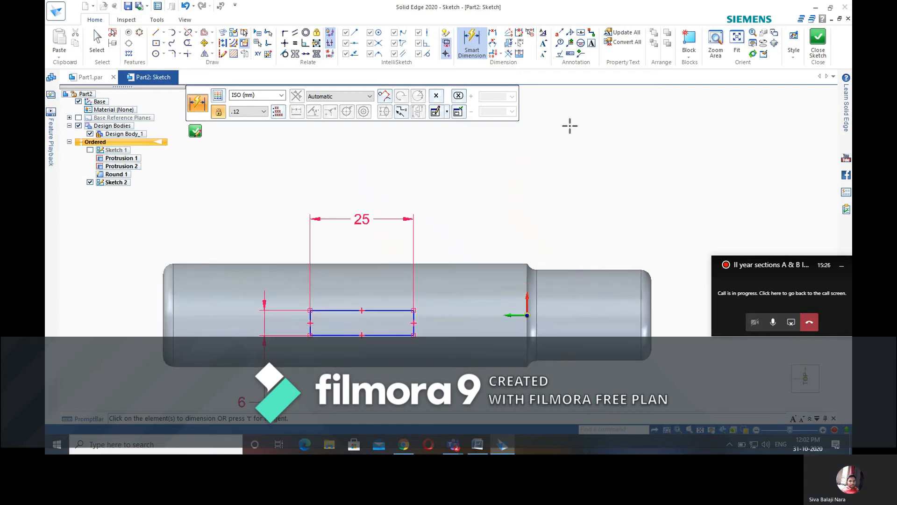
left_click(286, 44)
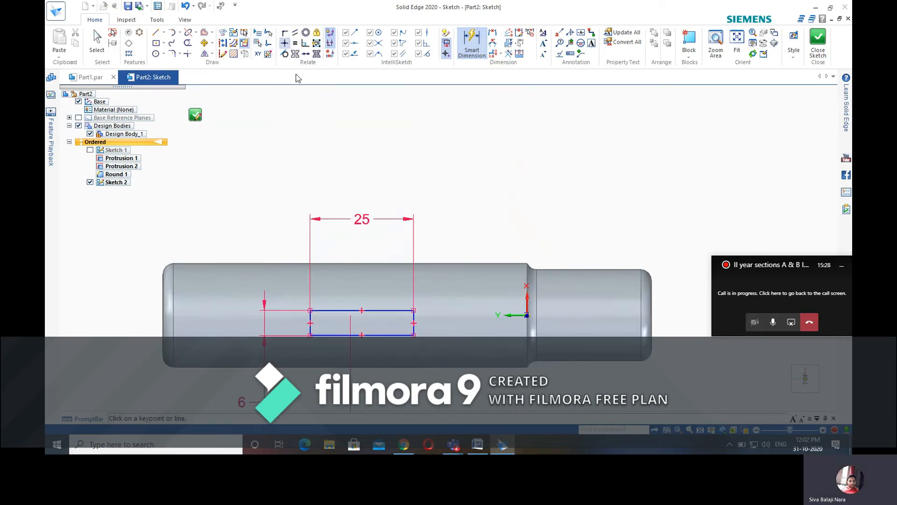
left_click(413, 322)
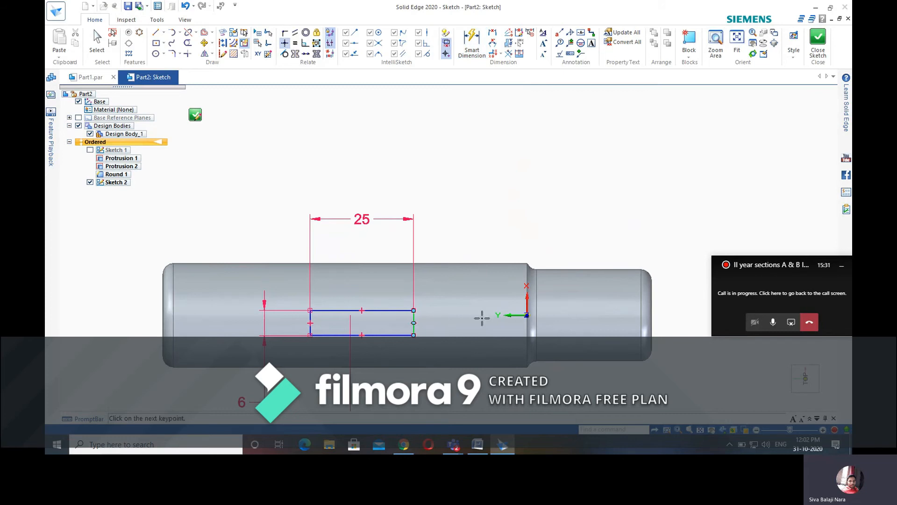
left_click(527, 315)
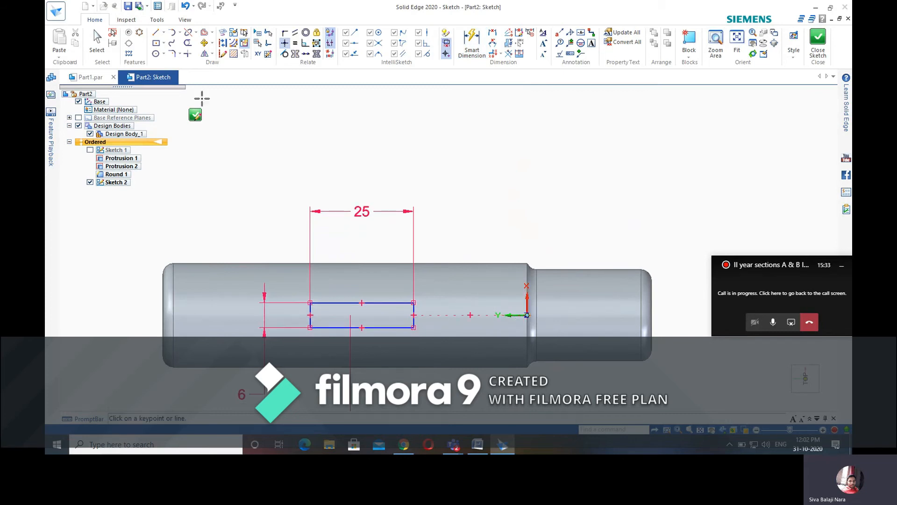
left_click(96, 39)
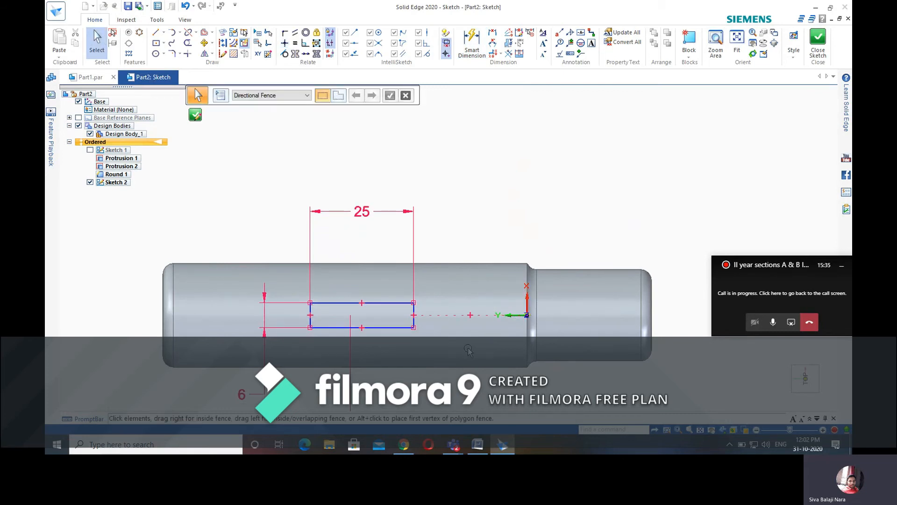
- Dimension the rectangle's short edge nearest the shoulder 35 mm from the origin, following the Word drawing, and close the sketch
left_click(700, 430)
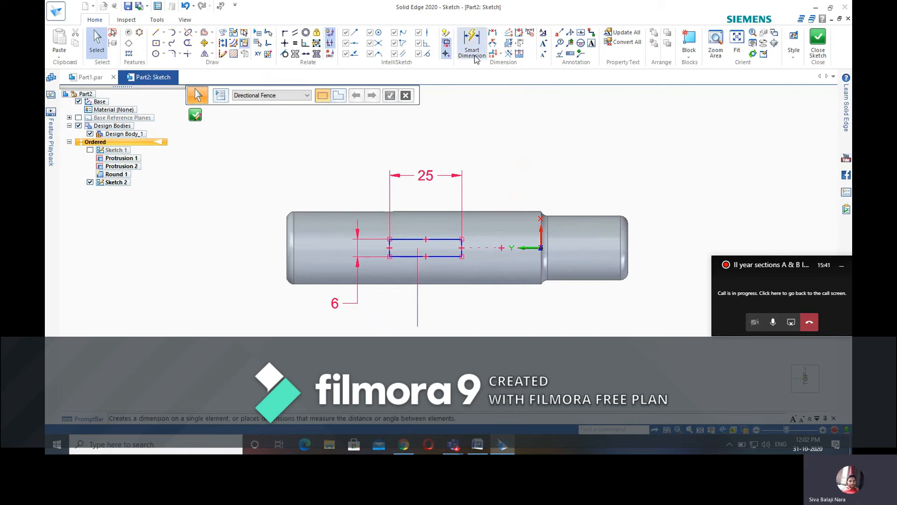
left_click(477, 444)
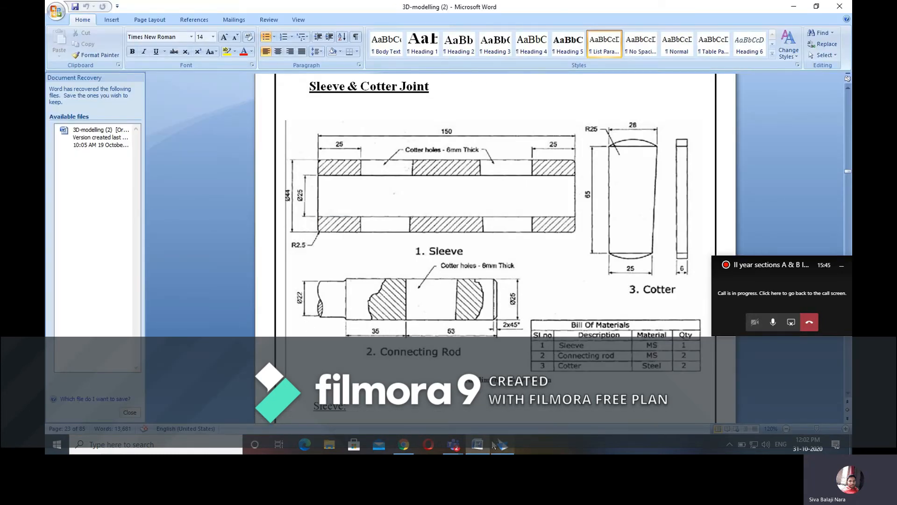
left_click(509, 448)
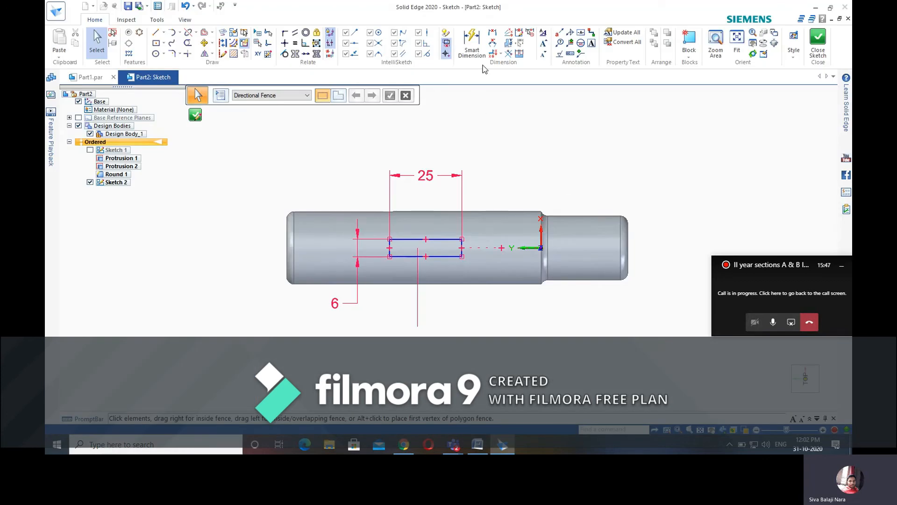
left_click(471, 45)
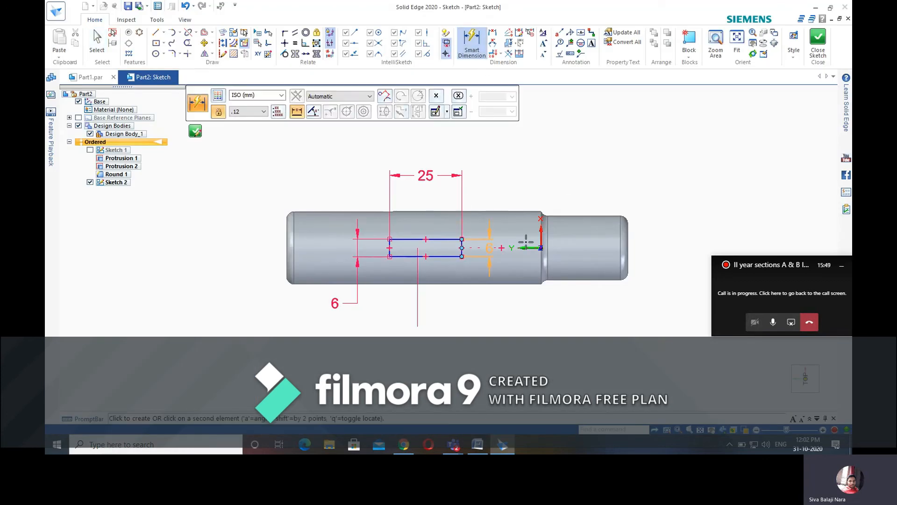
left_click(541, 240)
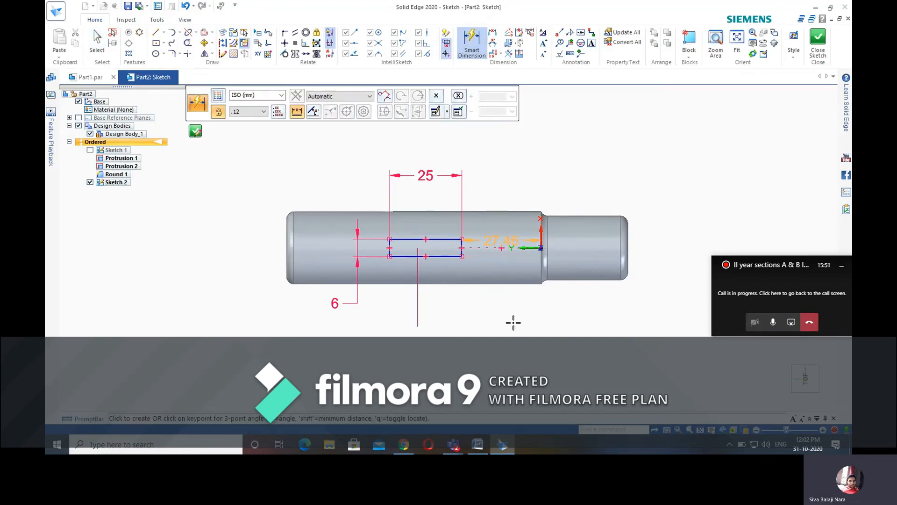
left_click(508, 354)
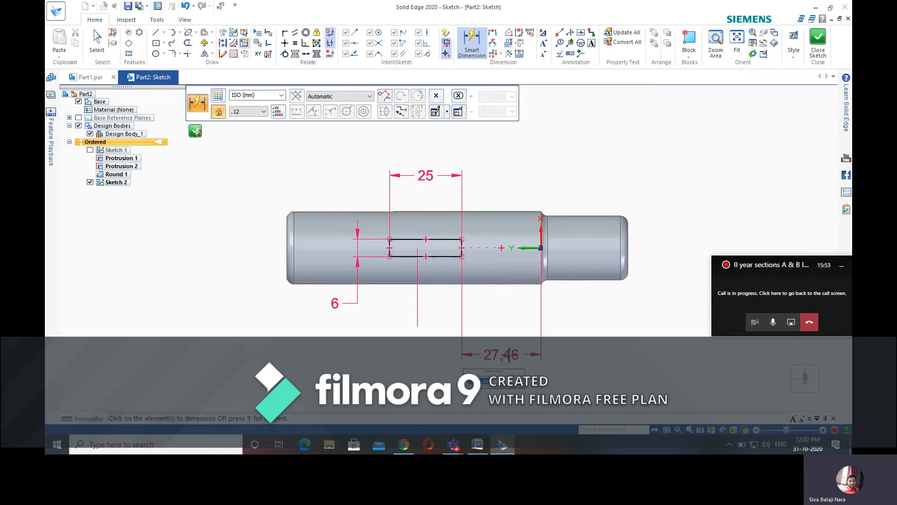
type("35")
key("Return")
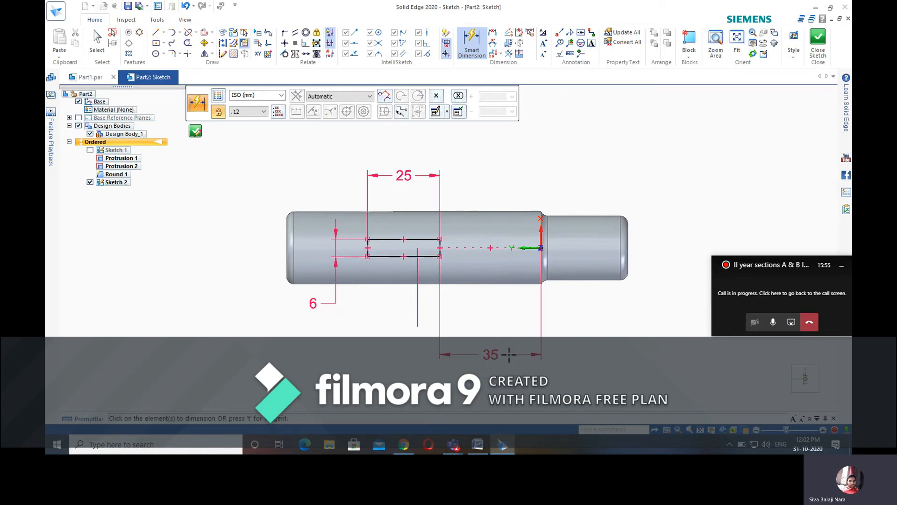
left_click(821, 45)
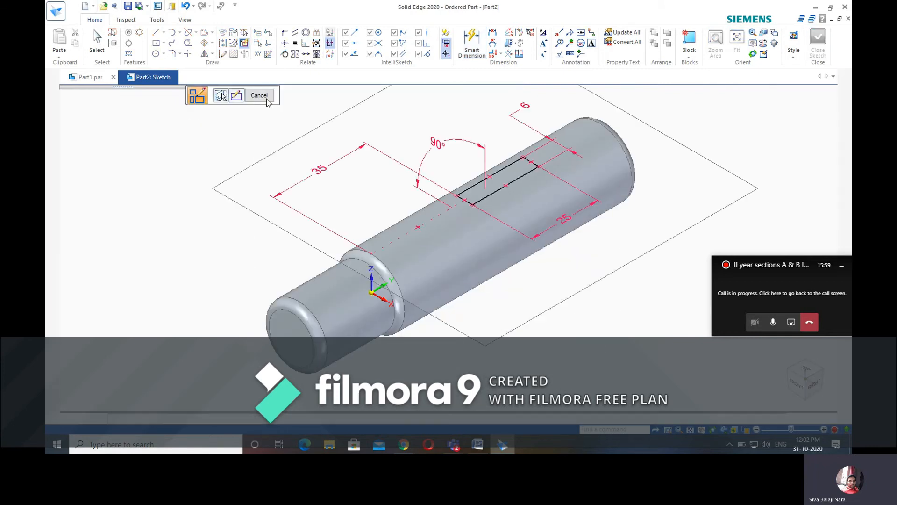
left_click(264, 97)
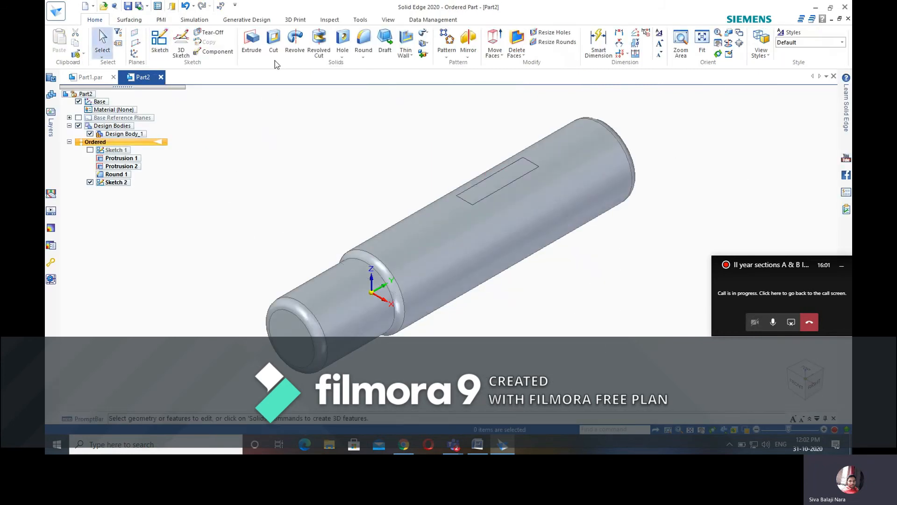
- Cut the 25 × 6 mm rectangle downward through all of the 25 mm cylinder to make the cotter hole
left_click(273, 42)
left_click(483, 199)
left_click(533, 96)
left_click(528, 213)
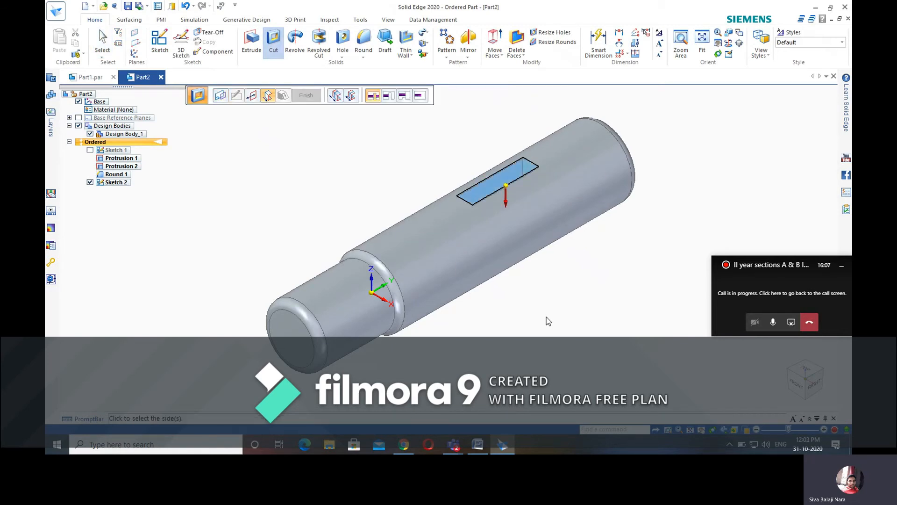
left_click(546, 317)
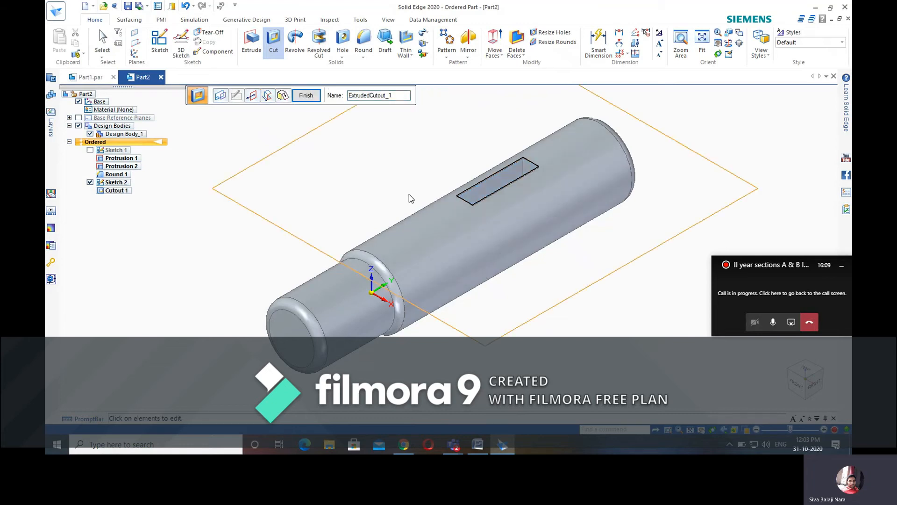
left_click(306, 95)
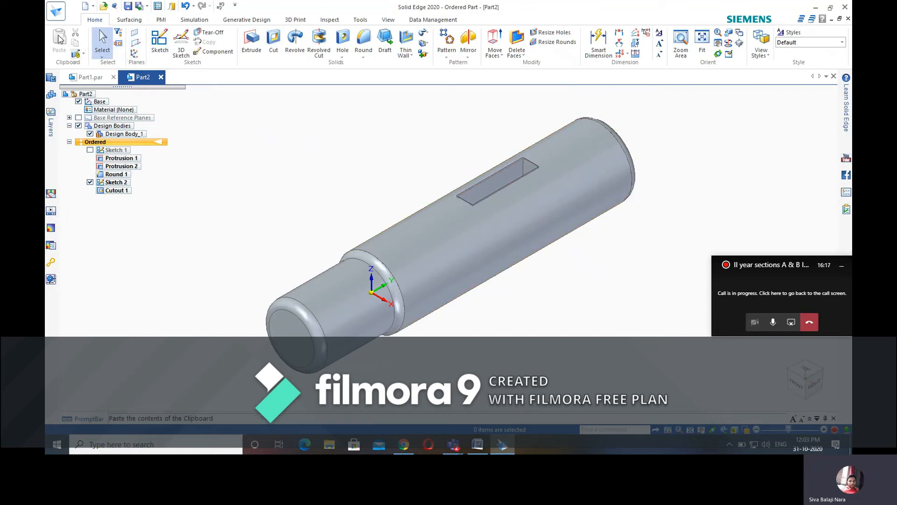
- Save the connecting rod as Part2 in the slleve cnad cotter ass folder beside Part1
left_click(55, 11)
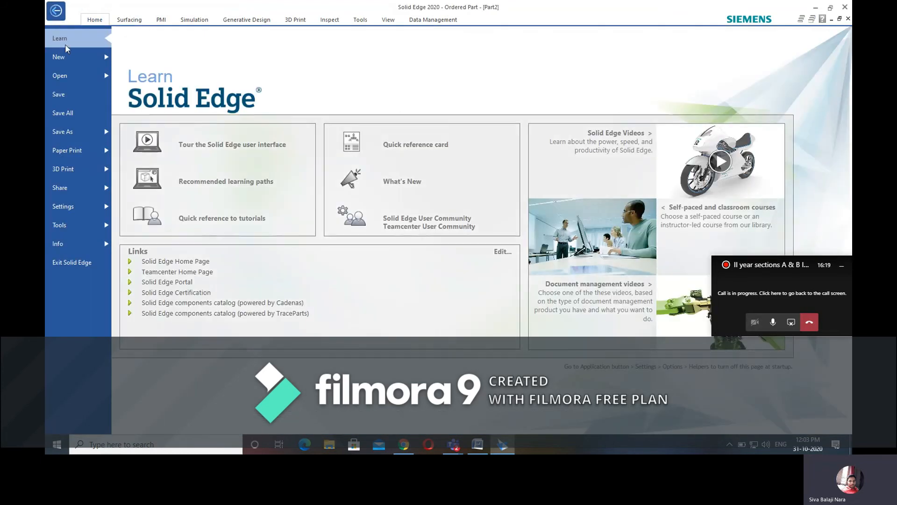
left_click(85, 132)
left_click(200, 100)
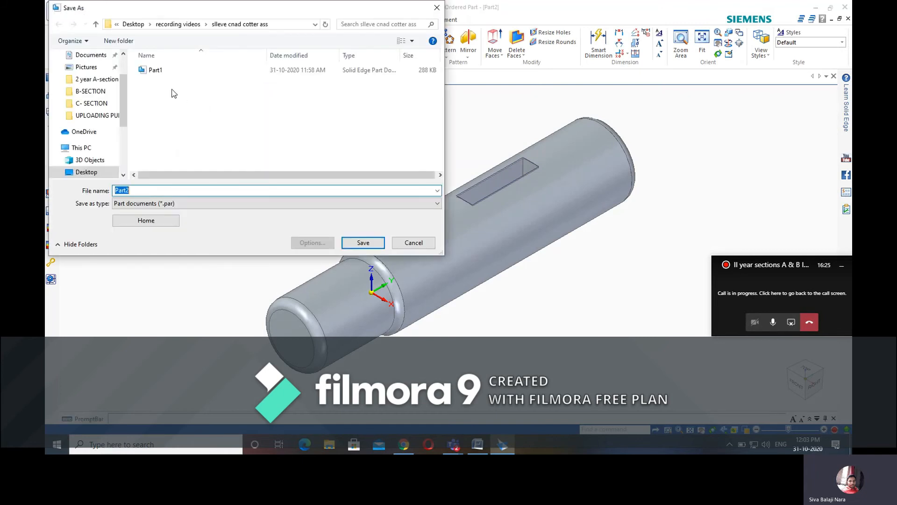
left_click(363, 243)
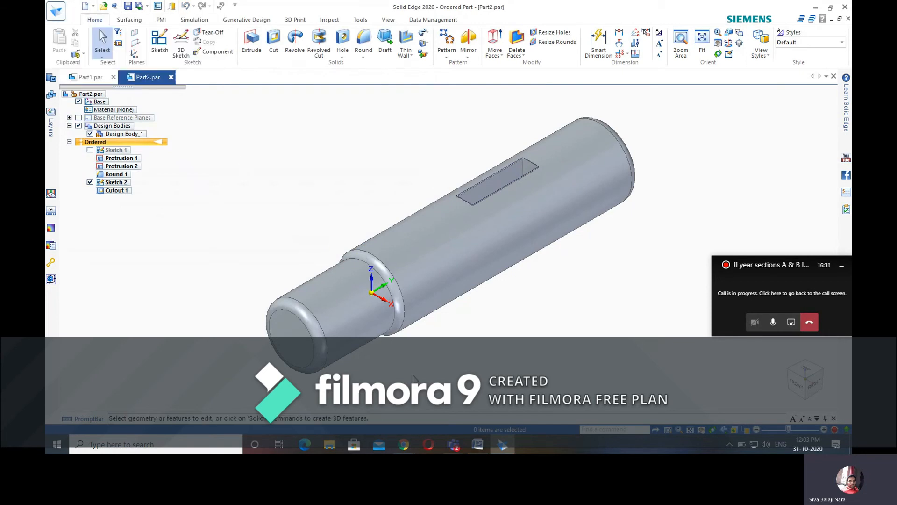
- Create a new ISO Metric Part document and switch it to the Ordered environment
left_click(55, 10)
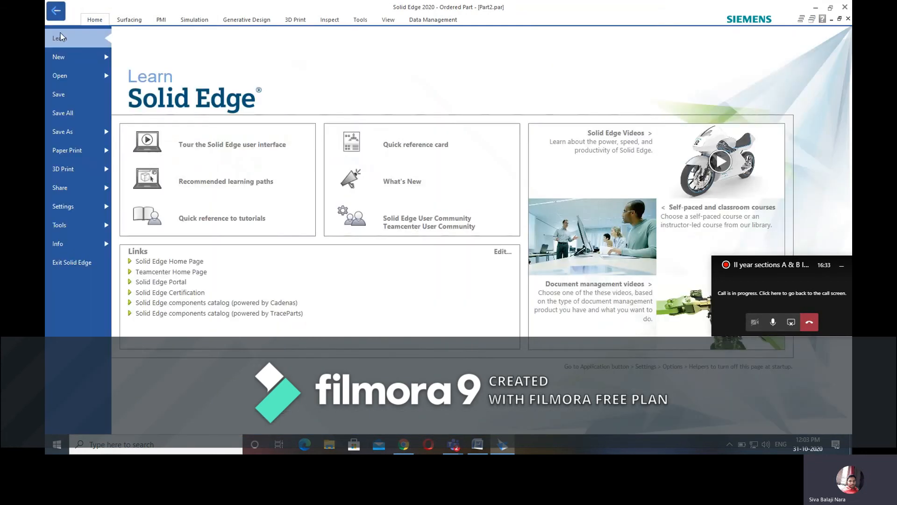
left_click(69, 58)
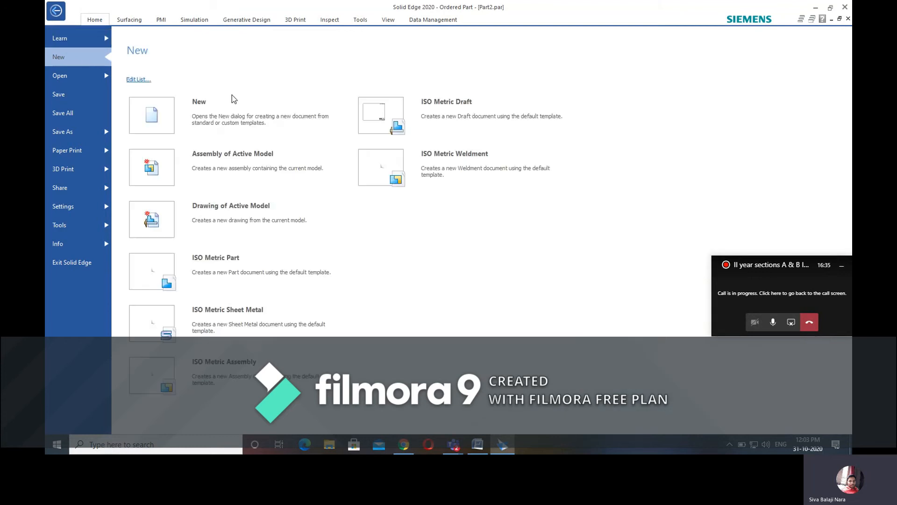
left_click(237, 257)
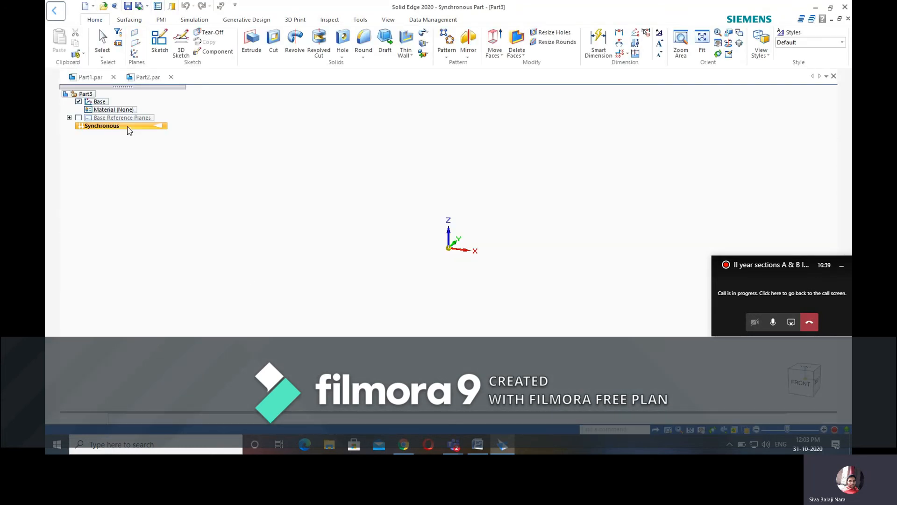
right_click(126, 127)
left_click(158, 230)
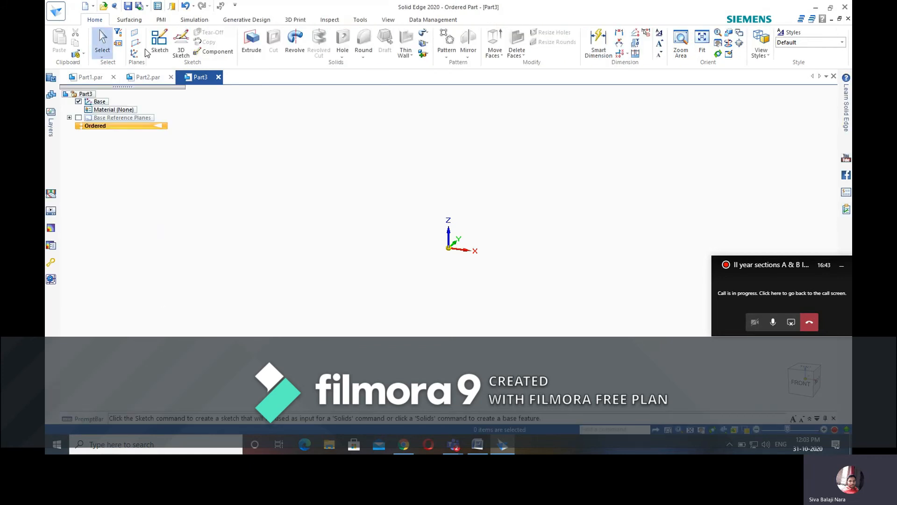
- Sketch a centre-point rectangle about 138 mm high around the origin on the front XZ plane for the cotter shown in Word
left_click(159, 41)
left_click(458, 239)
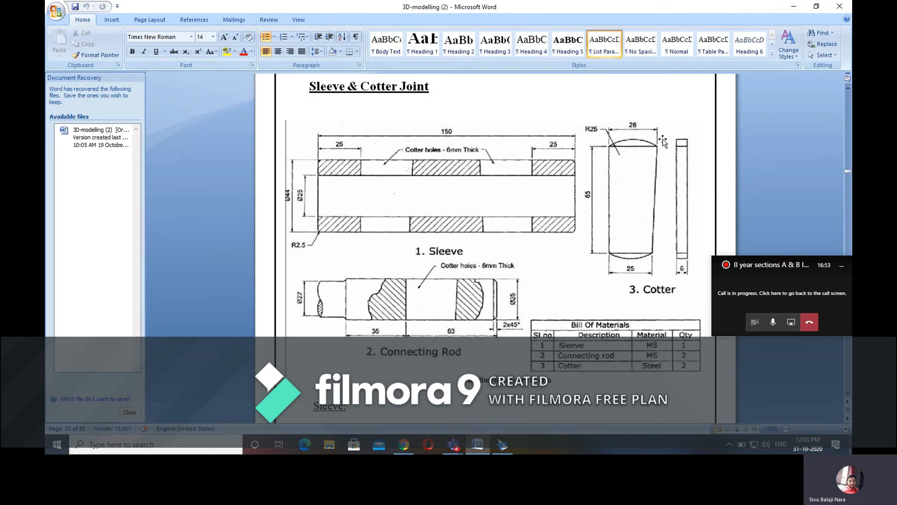
left_click(503, 443)
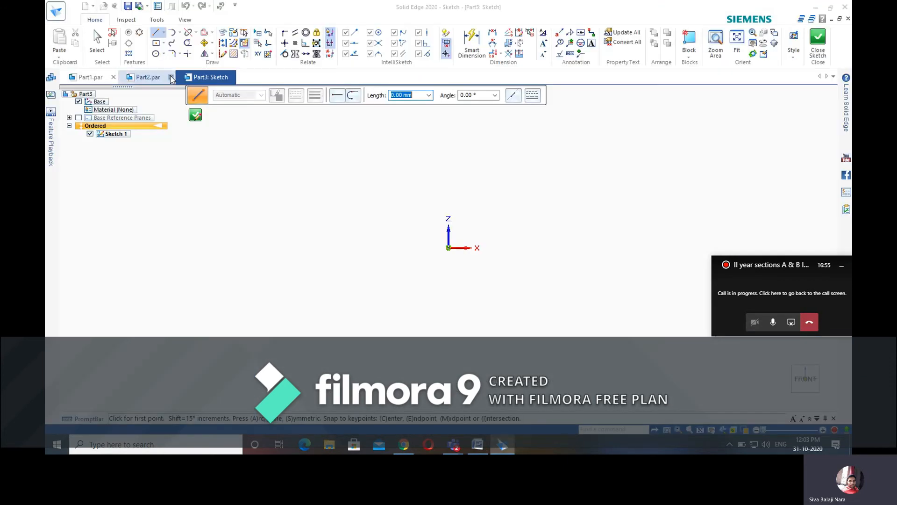
left_click(449, 247)
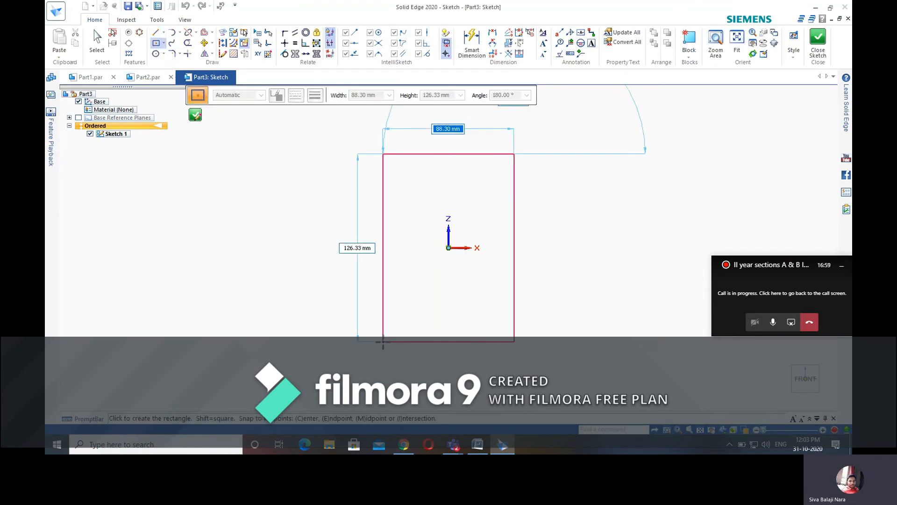
left_click(386, 349)
left_click(97, 41)
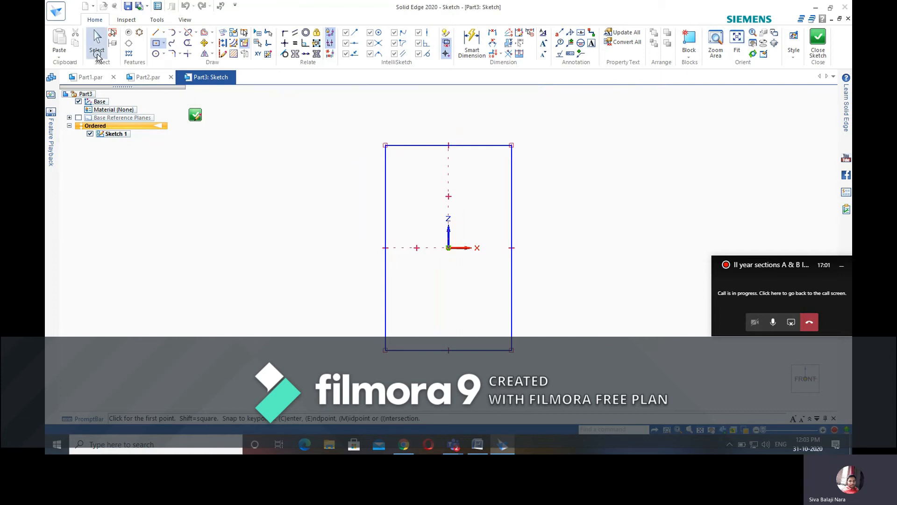
- Dimension the rectangle's height to 65 mm and trim away its right vertical edge
left_click(386, 215)
left_click(334, 229)
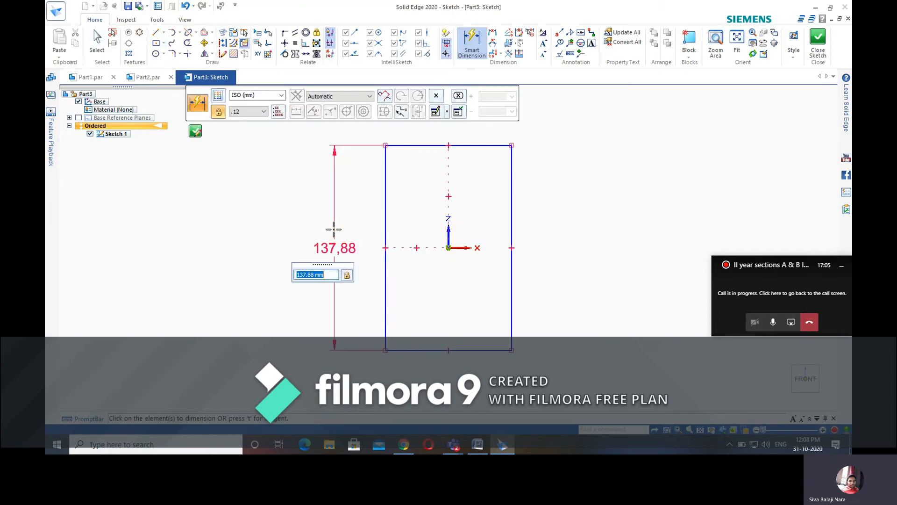
type("65")
key("Return")
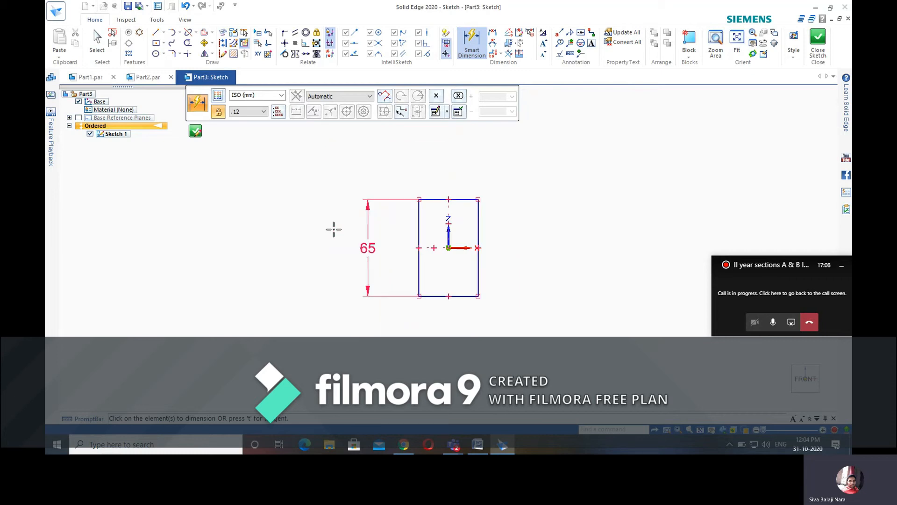
left_click(97, 51)
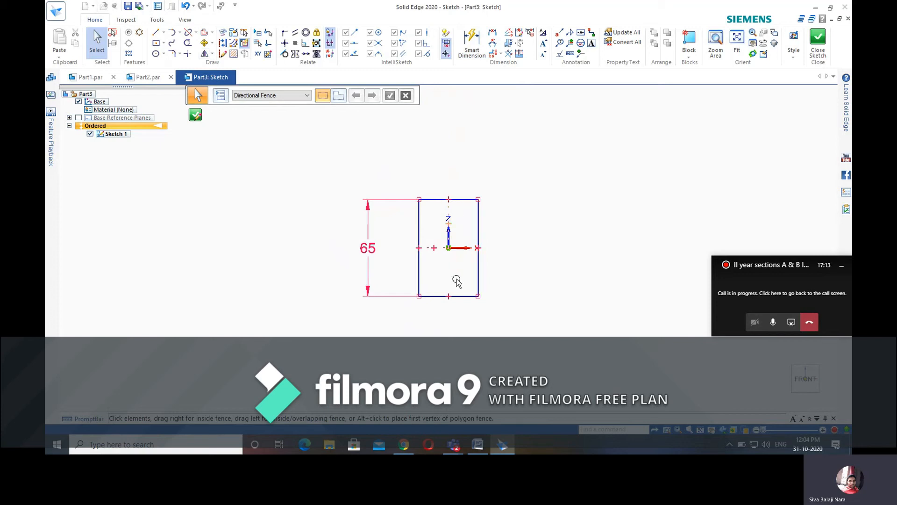
left_click(187, 43)
left_click(478, 220)
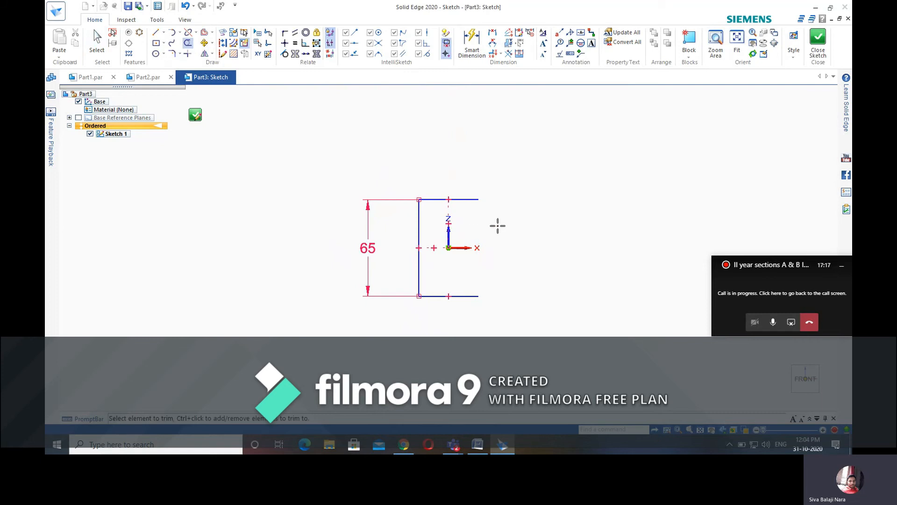
- Dimension the cotter profile's bottom edge to 25 mm and its top edge to 28 mm
left_click(472, 42)
left_click(460, 296)
left_click(448, 329)
type("25")
key("Return")
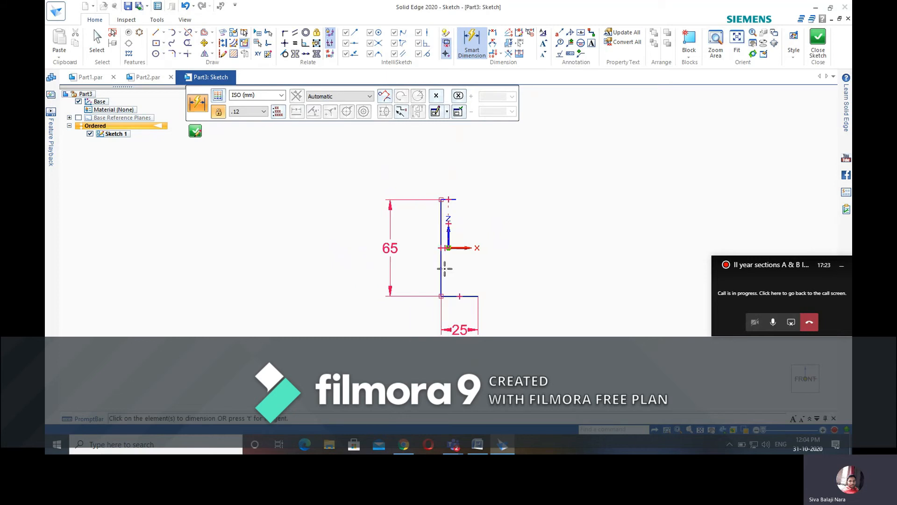
left_click(452, 199)
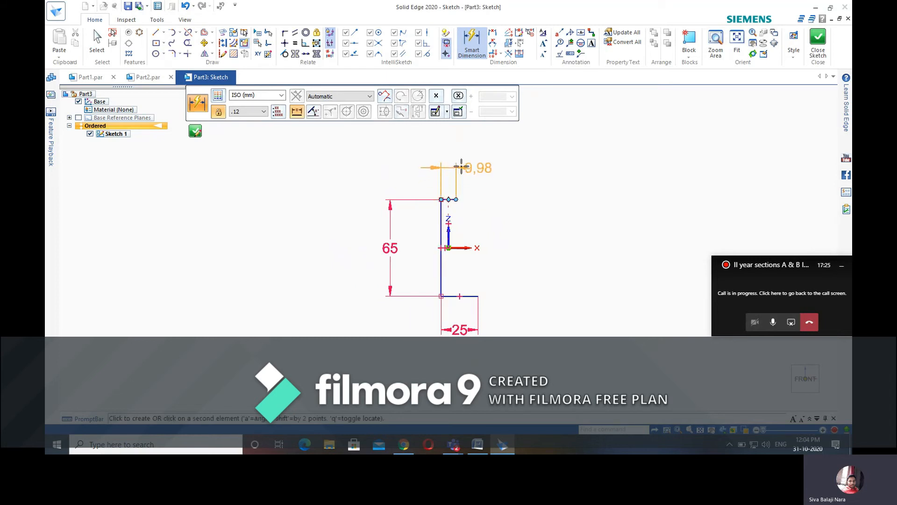
left_click(448, 150)
type("28")
key("Return")
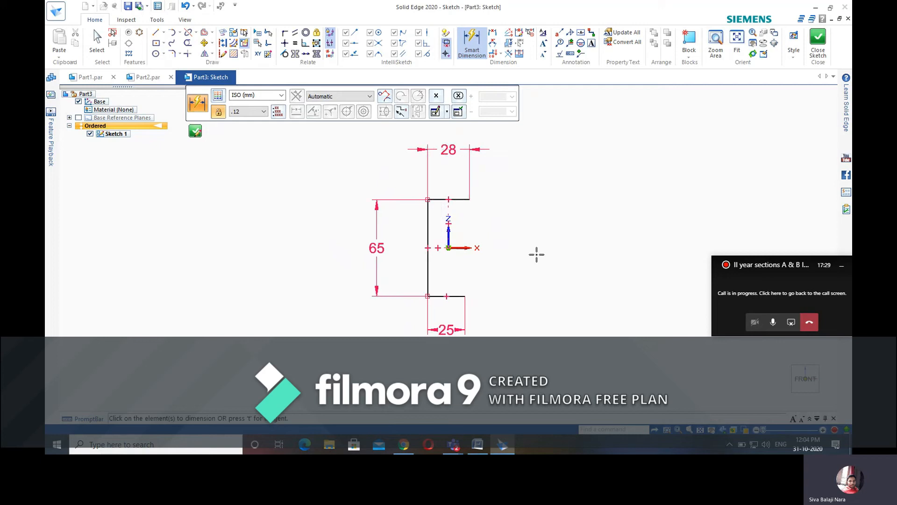
- Close the cotter profile with a slanted line joining the open ends of the 25 mm and 28 mm edges
left_click(156, 33)
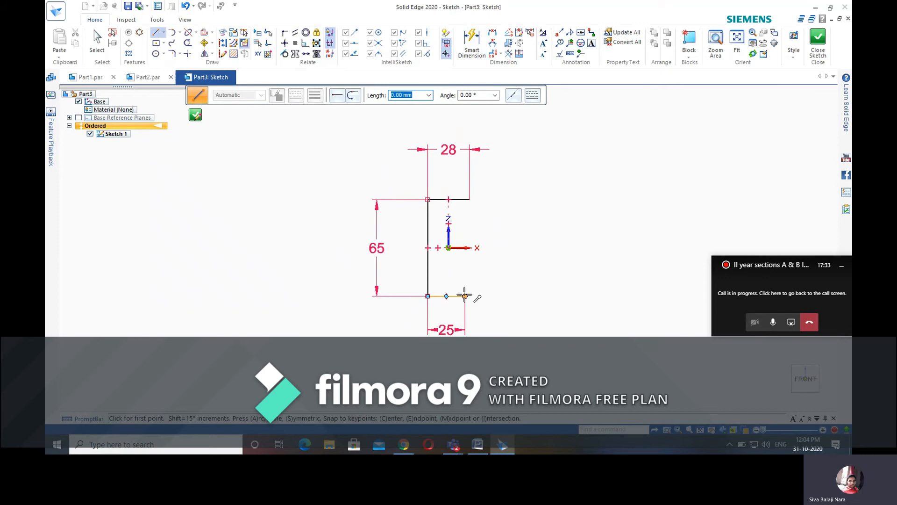
left_click(465, 296)
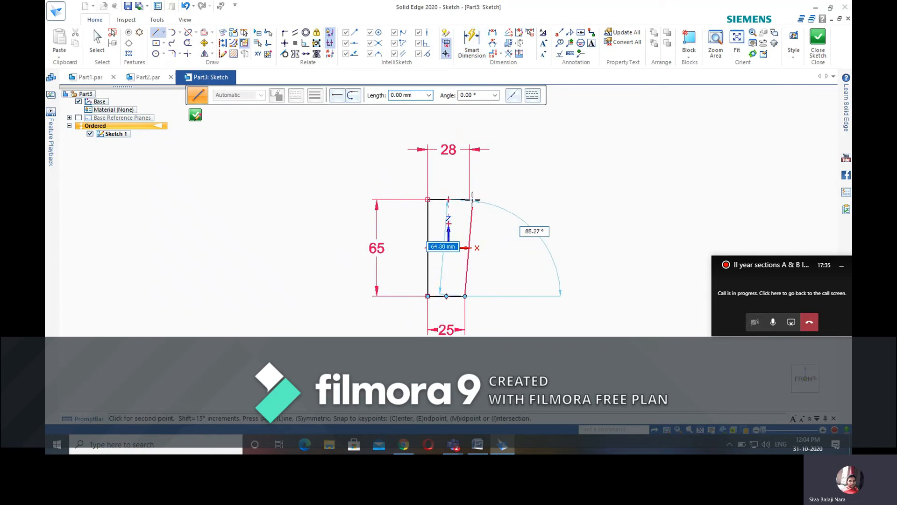
left_click(470, 200)
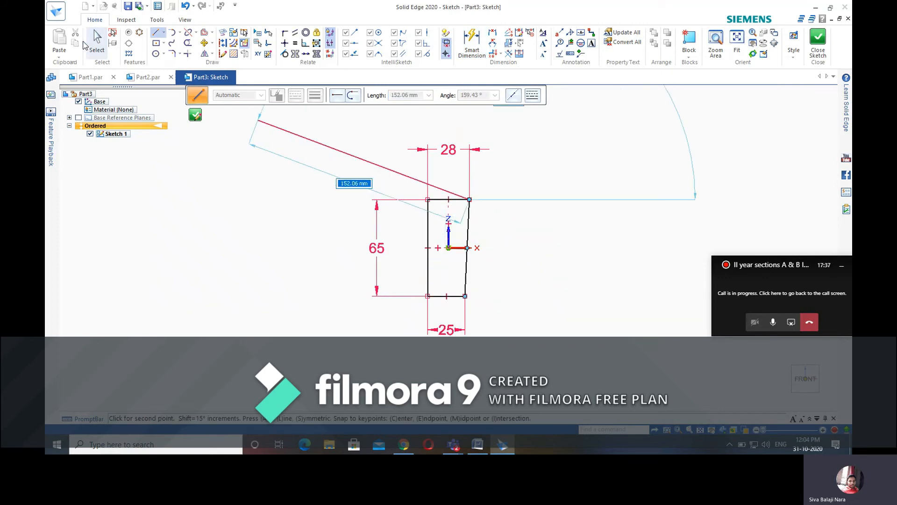
left_click(97, 41)
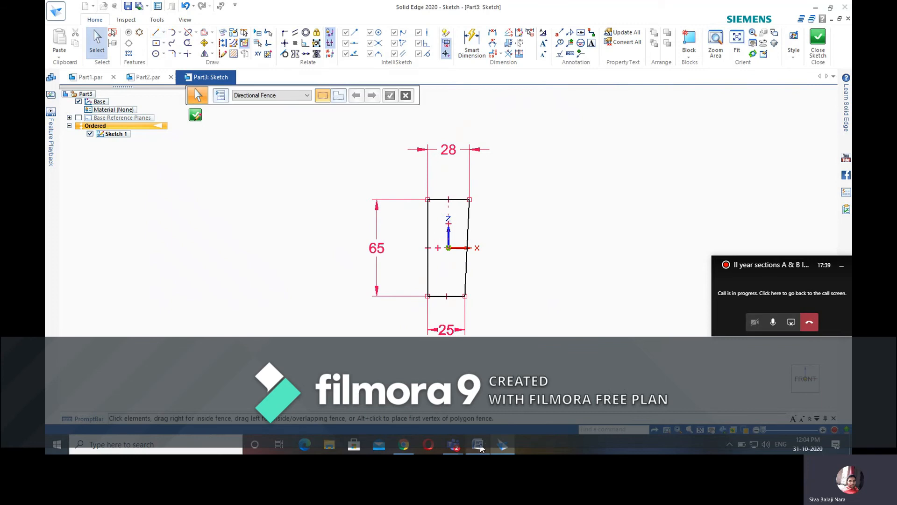
- Check the cotter's rounded ends in the Word drawing and sketch an outward arc of about 20 mm radius on the Solid Edge profile's top edge
left_click(481, 443)
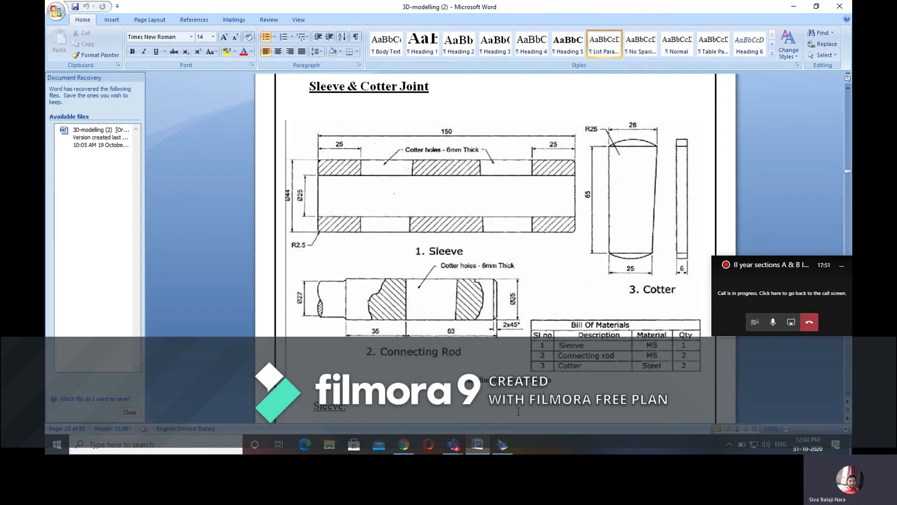
left_click(505, 447)
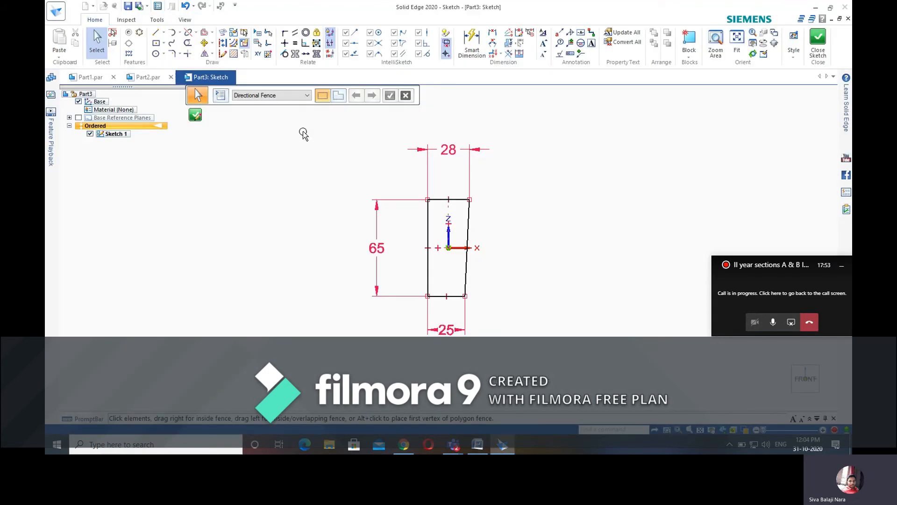
left_click(181, 33)
left_click(201, 55)
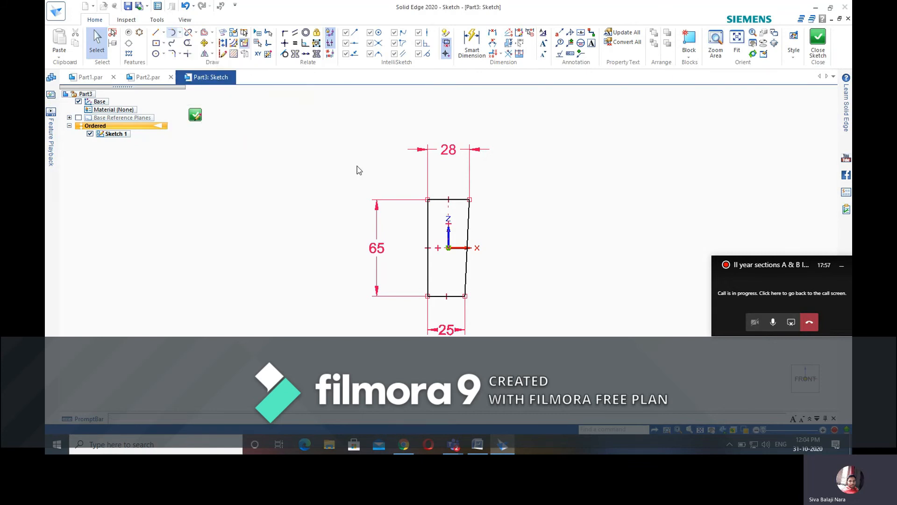
scroll(442, 231, "up", 2)
scroll(443, 232, "up", 3)
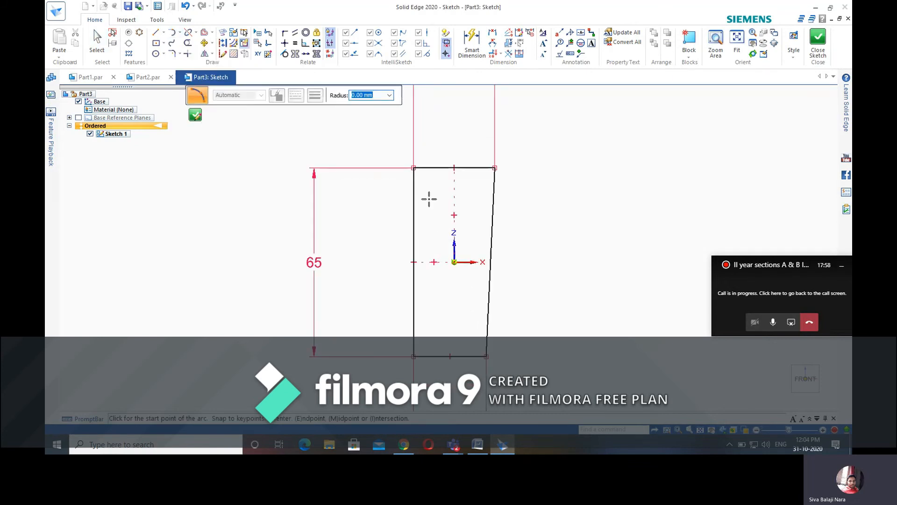
left_click(413, 167)
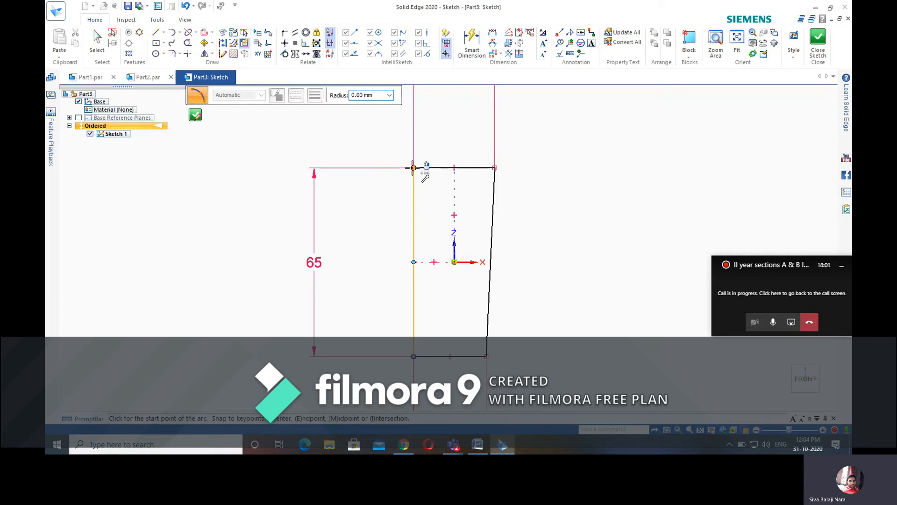
left_click(496, 167)
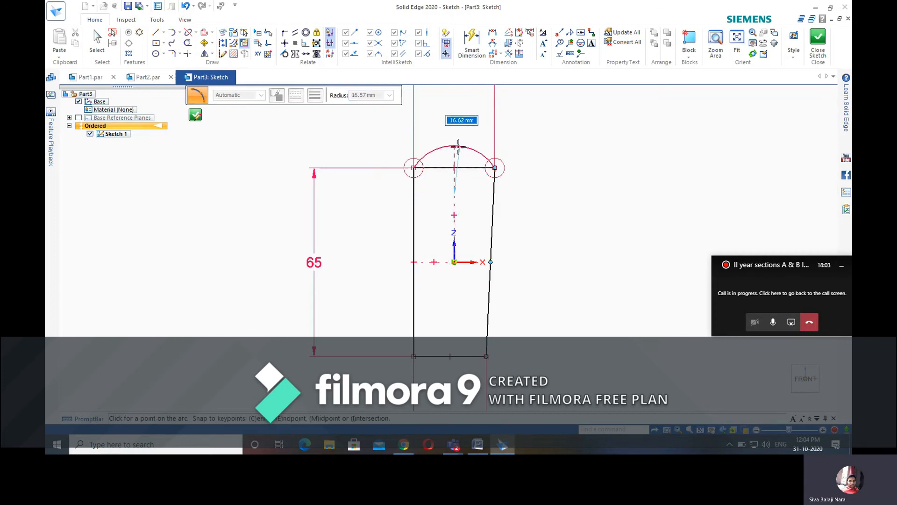
left_click(456, 151)
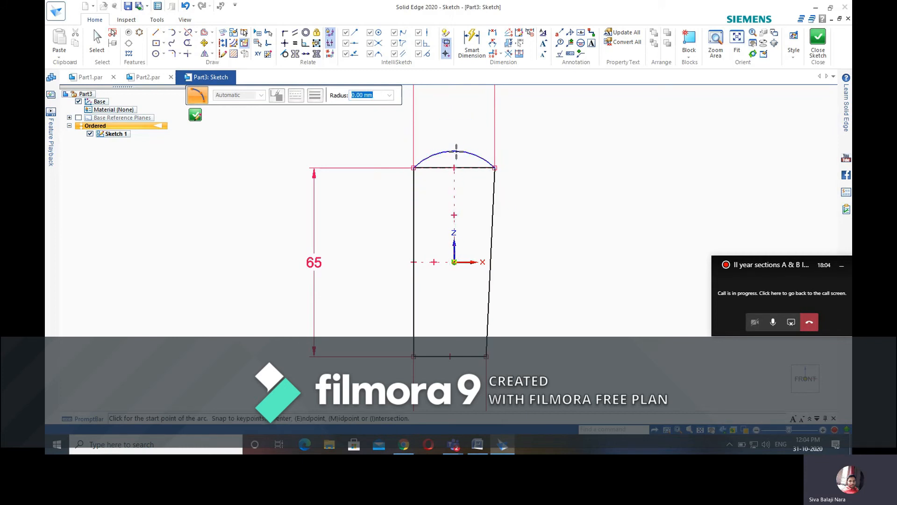
- Sketch an arc bulging downward between the two endpoints of the cotter profile's bottom edge
left_click(414, 356)
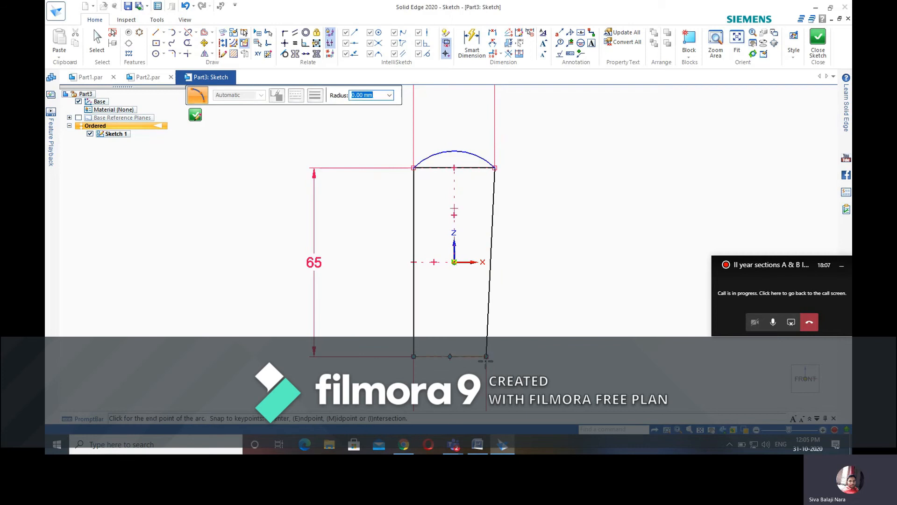
left_click(486, 357)
left_click(449, 374)
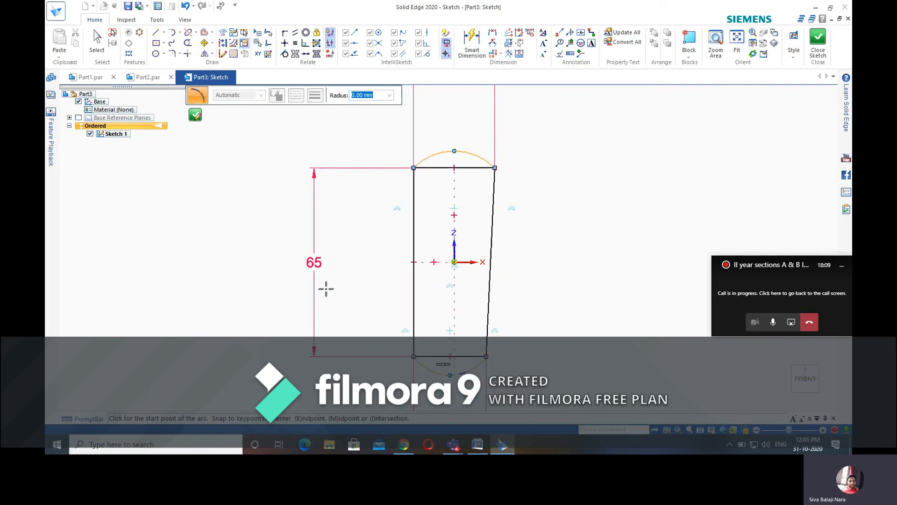
left_click(97, 40)
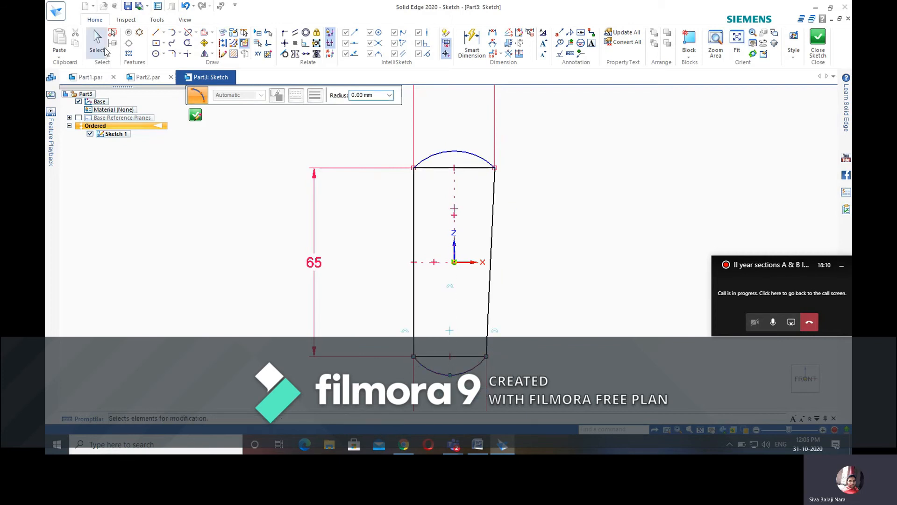
- Dimension the top arc of the cotter profile with a radius of 25 mm
left_click(471, 42)
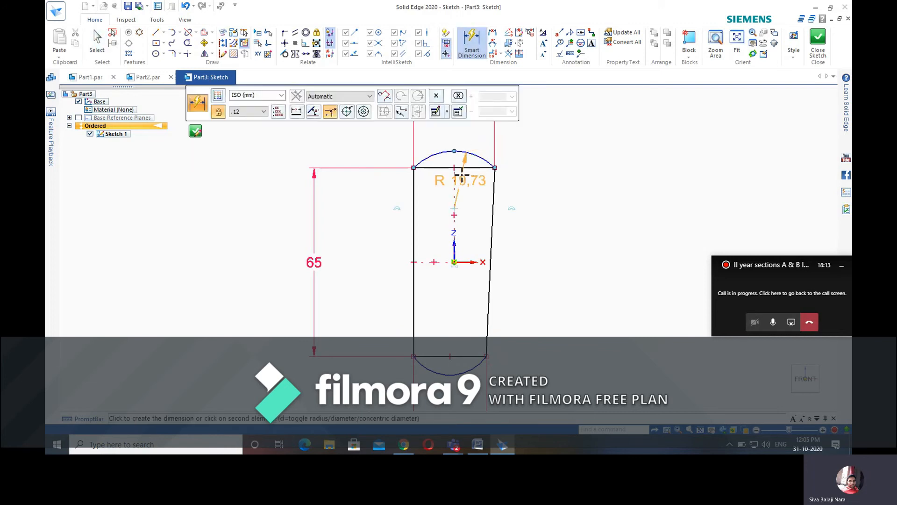
left_click(461, 176)
type("25")
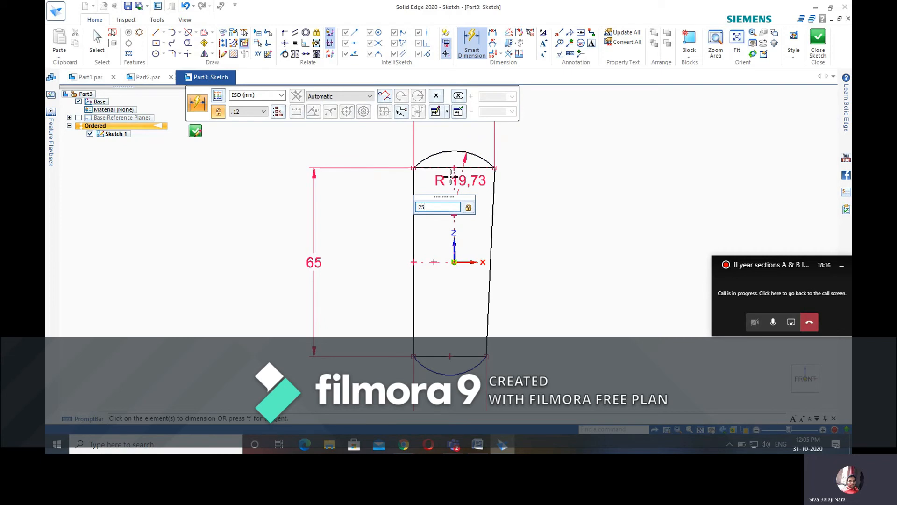
key("Return")
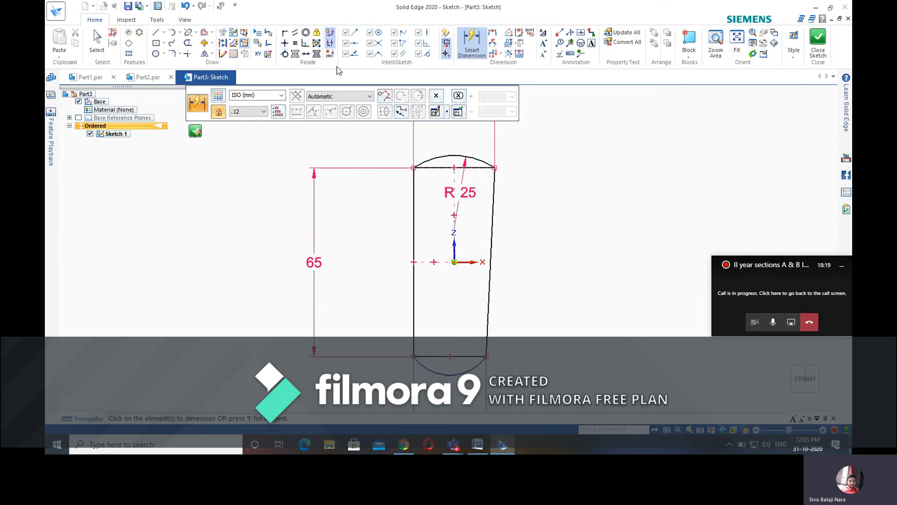
- Apply an Equal relation between the top and bottom arcs of the cotter profile
left_click(295, 43)
left_click(453, 155)
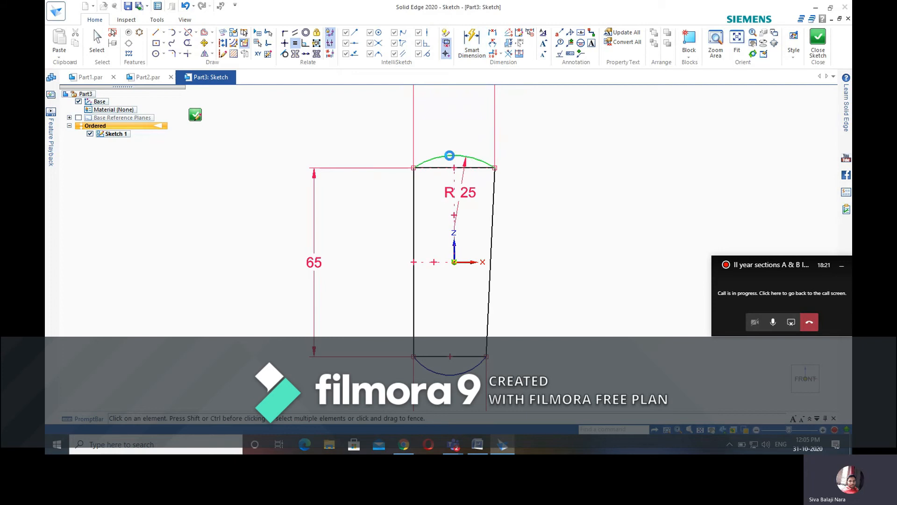
left_click(435, 373)
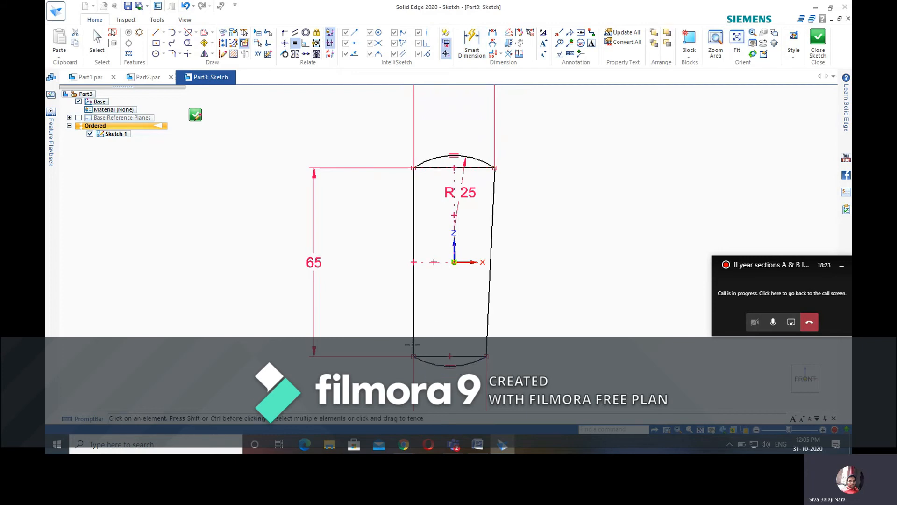
key("Escape")
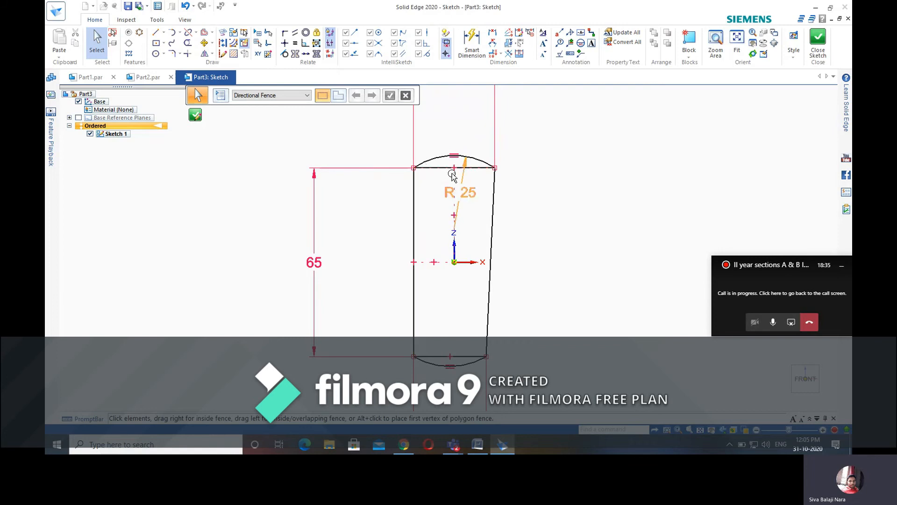
- Convert the straight top and bottom edges of the cotter profile into construction lines
left_click(223, 43)
left_click(442, 167)
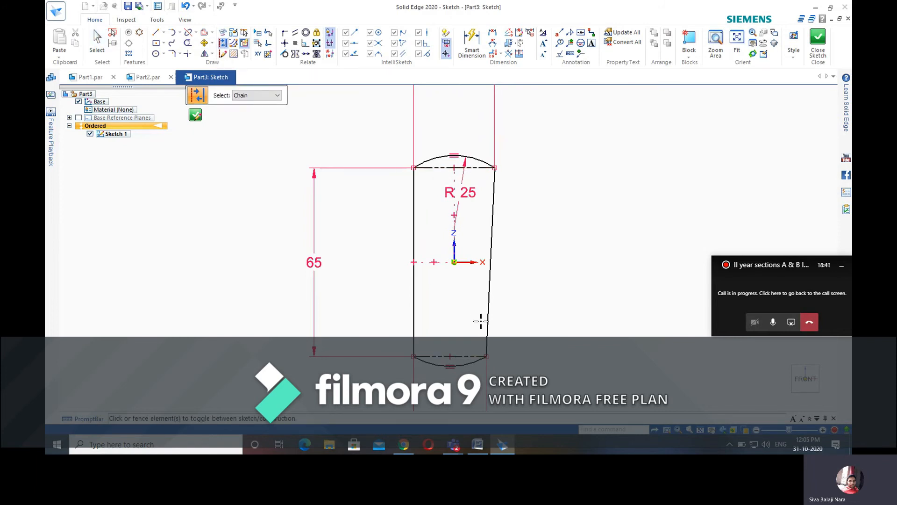
scroll(486, 228, "down", 3)
left_click(97, 39)
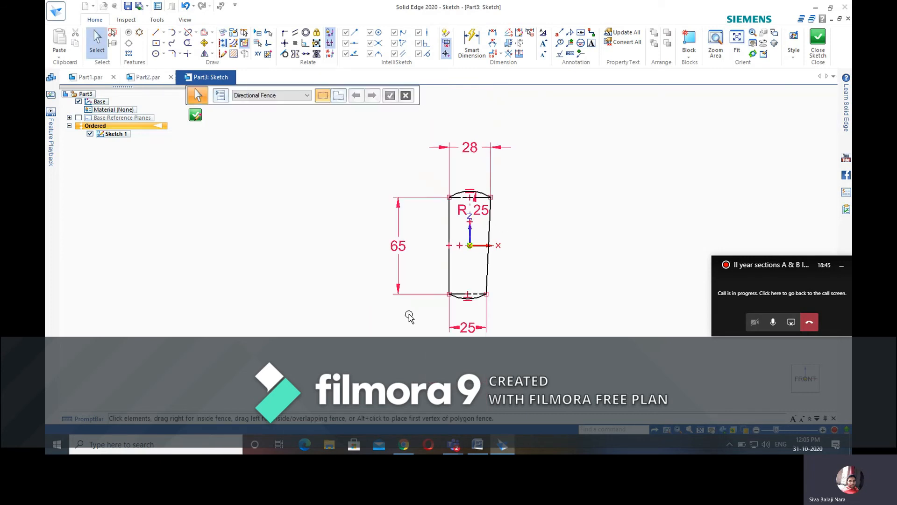
- Close the cotter sketch and leave the Sketch command
left_click(818, 42)
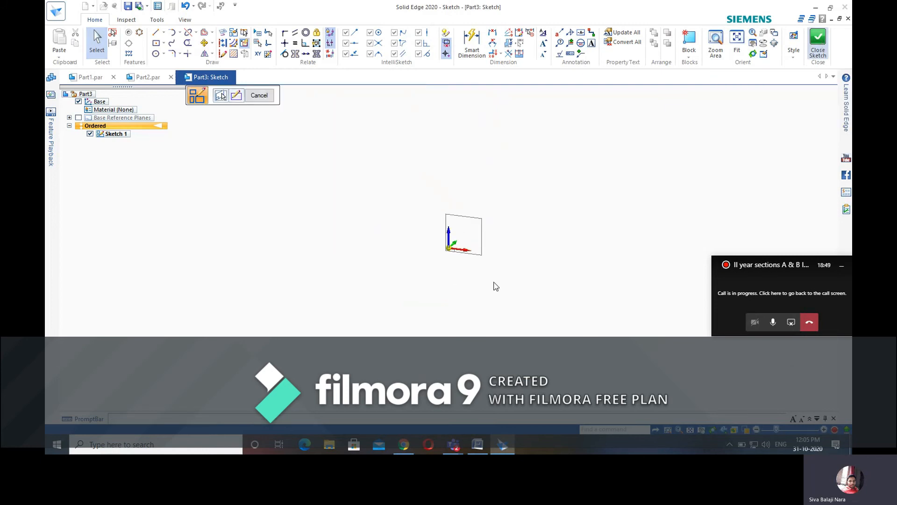
left_click(260, 96)
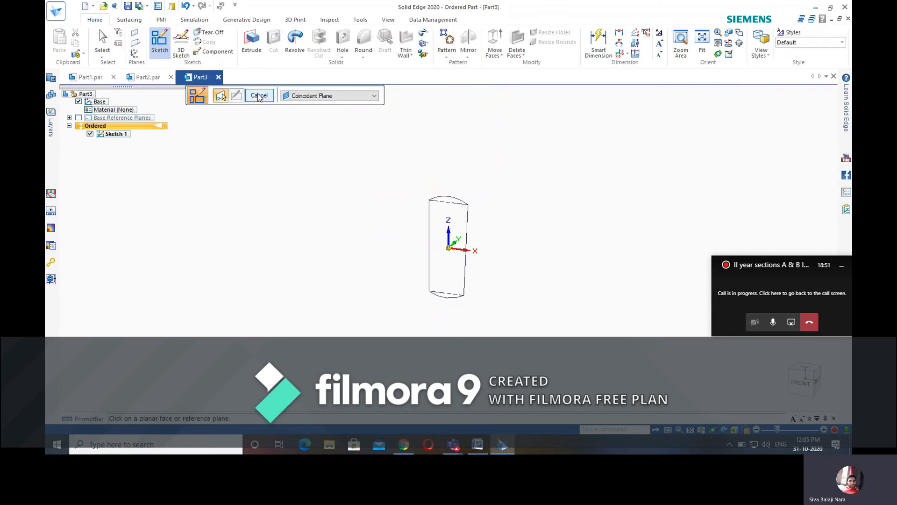
left_click(260, 96)
- Extrude the closed cotter profile symmetrically to a total thickness of 6 mm and hide Sketch 1
left_click(252, 41)
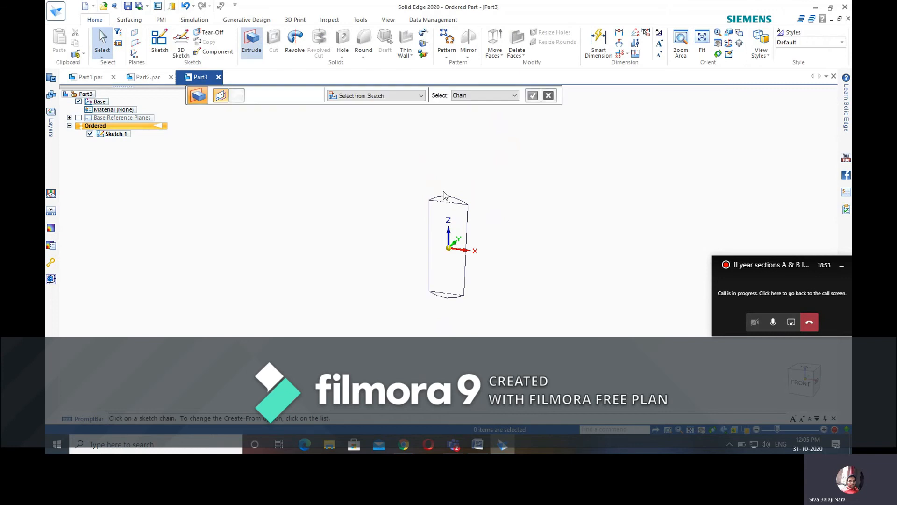
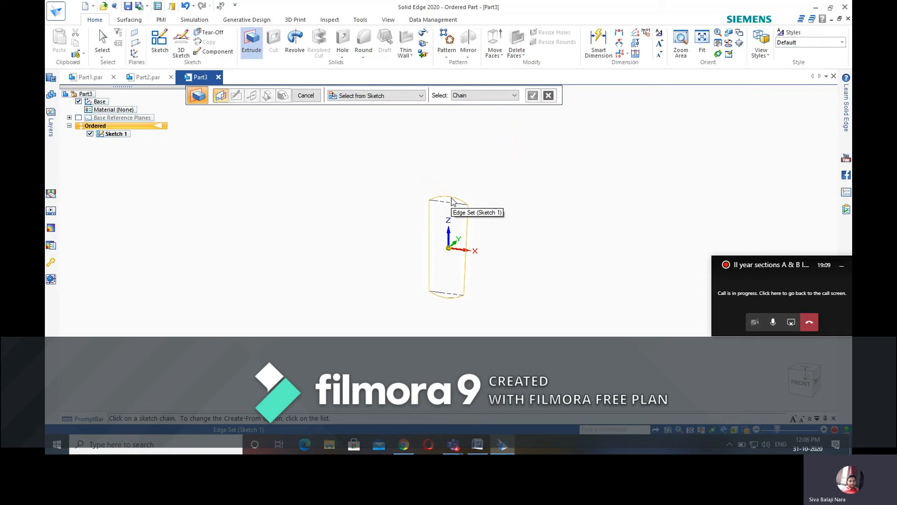
left_click(452, 202)
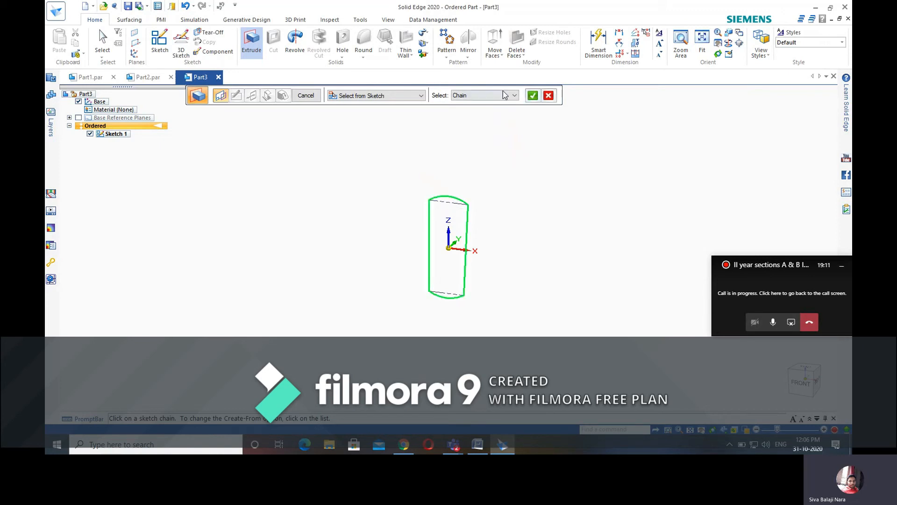
left_click(532, 95)
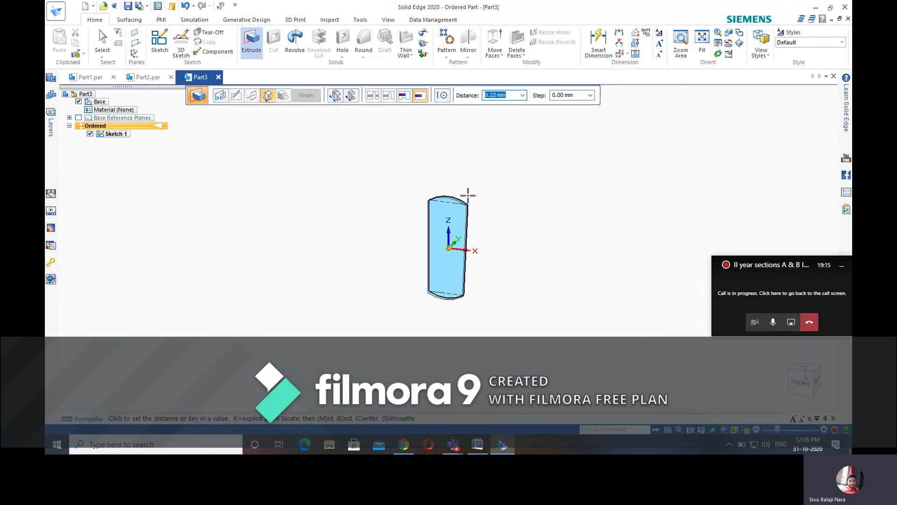
left_click(352, 96)
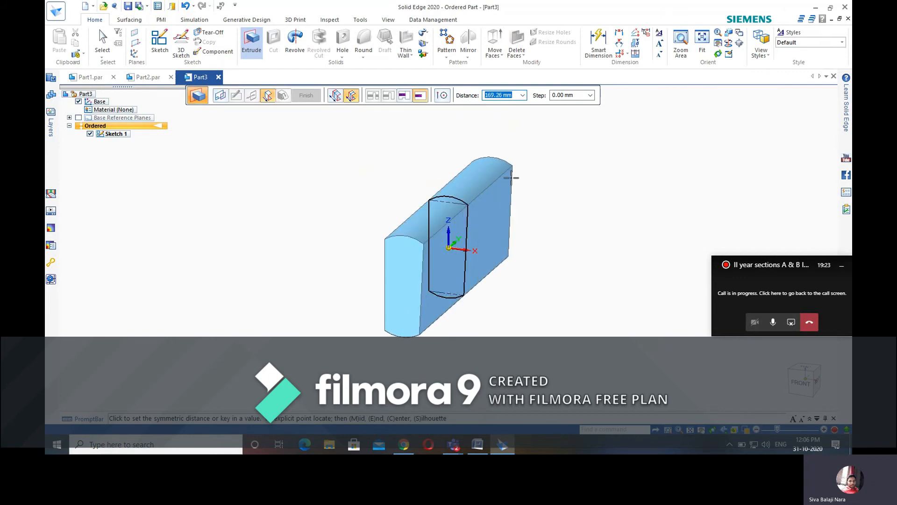
type("6")
key("Return")
left_click(306, 96)
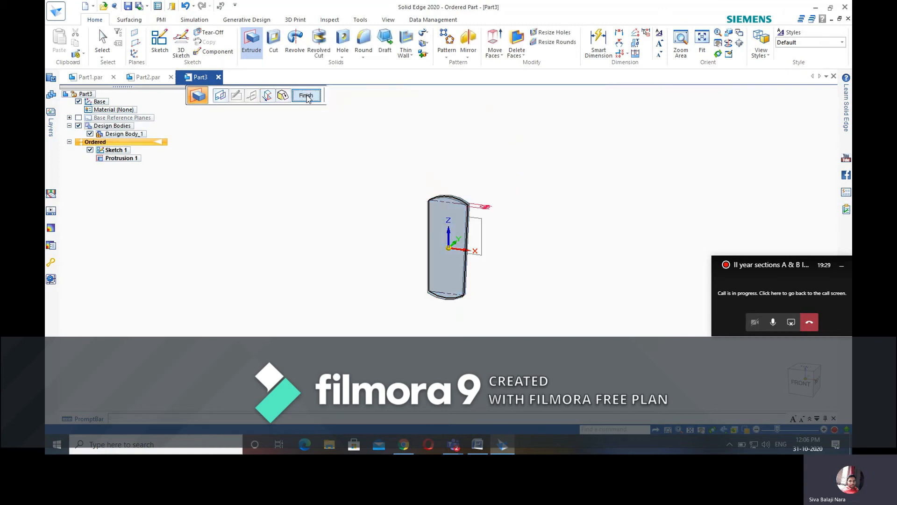
left_click(306, 95)
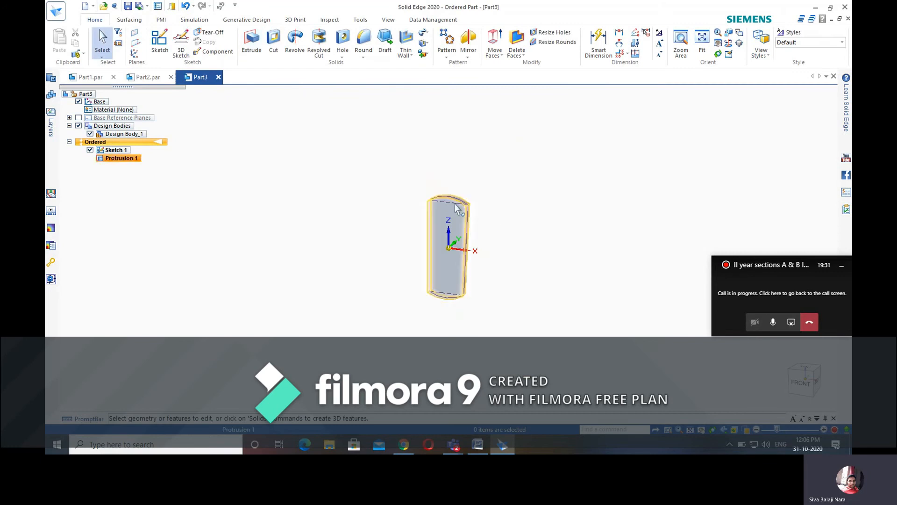
left_click(90, 150)
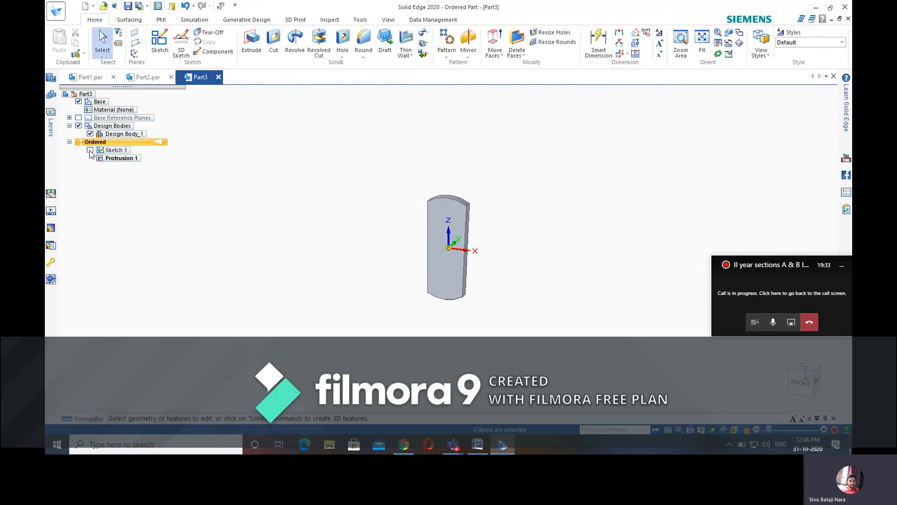
- Save the cotter part under the file name Part3.par
left_click(55, 14)
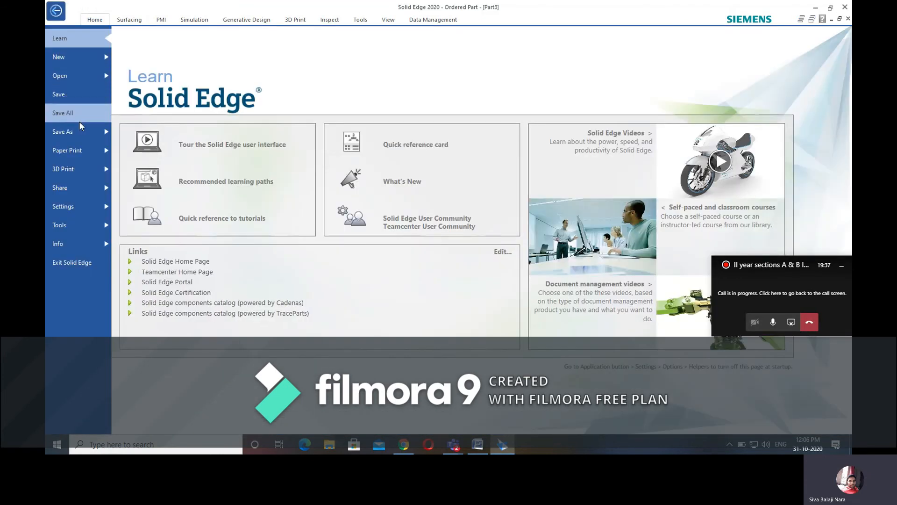
left_click(98, 132)
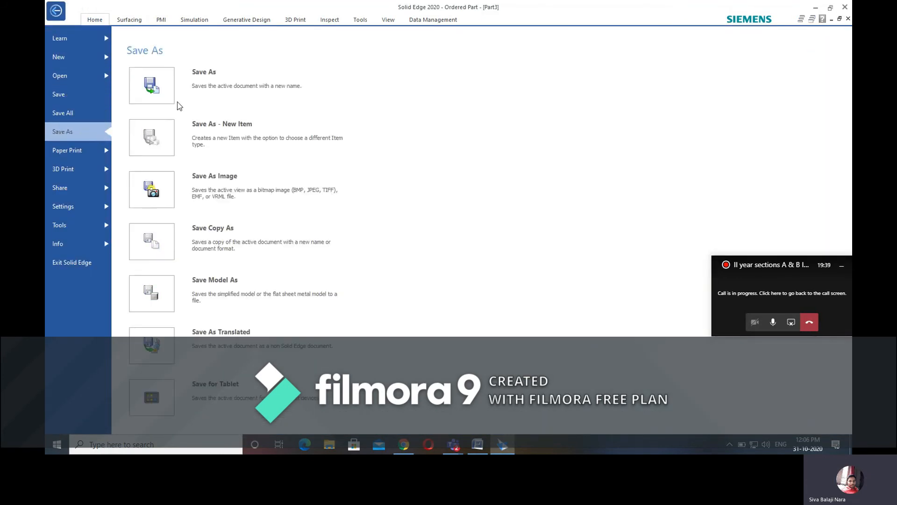
left_click(210, 85)
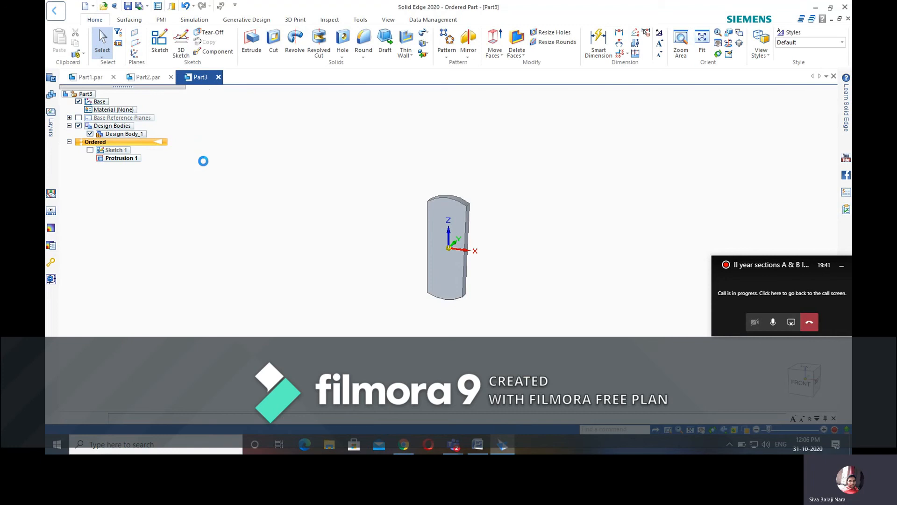
left_click(367, 248)
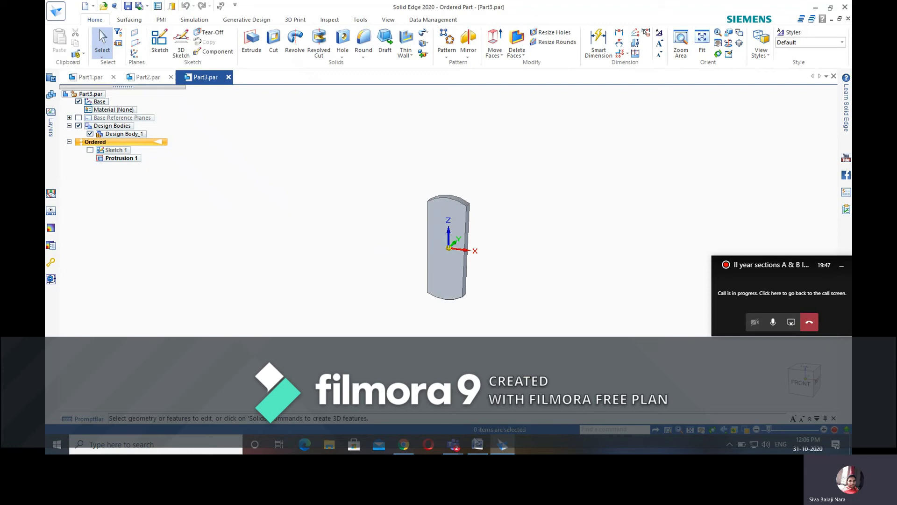
left_click(477, 444)
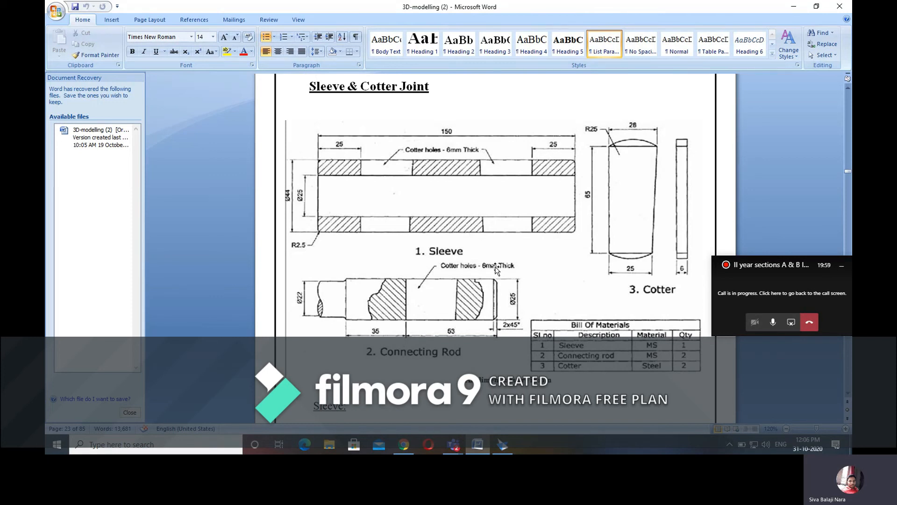
left_click(503, 445)
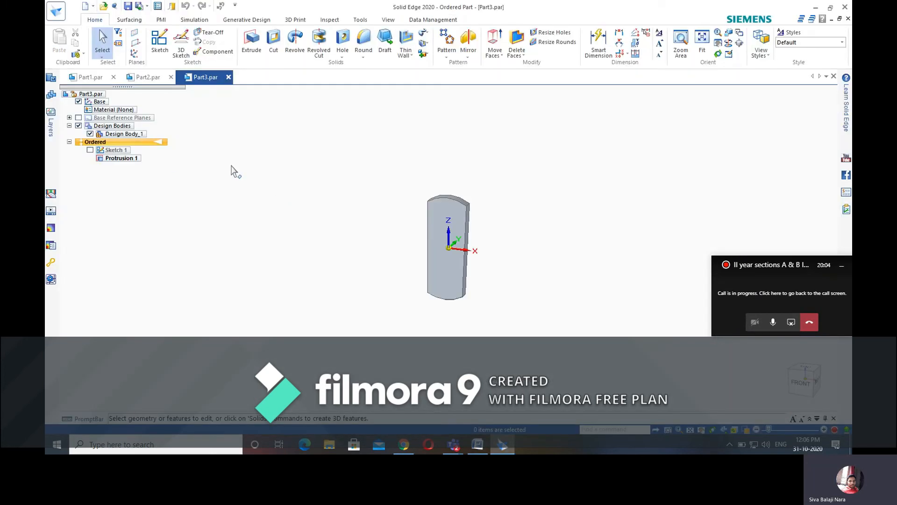
left_click(55, 14)
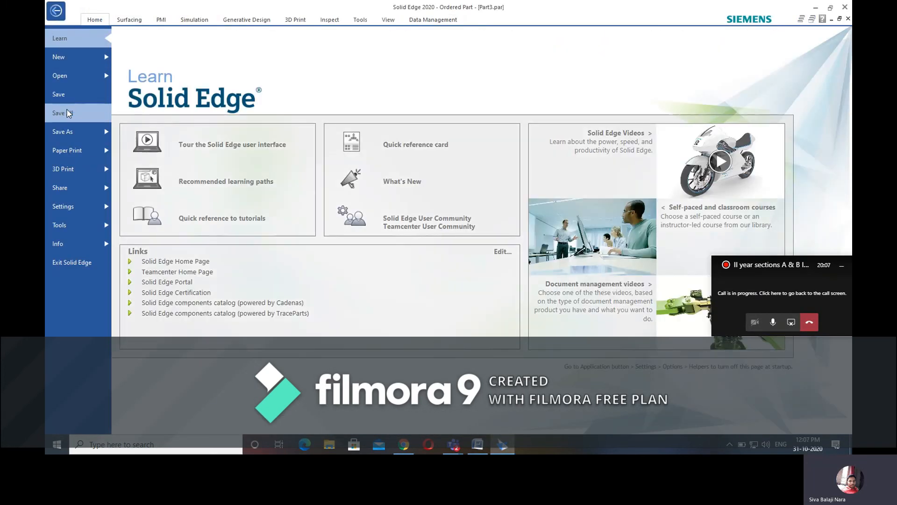
left_click(85, 59)
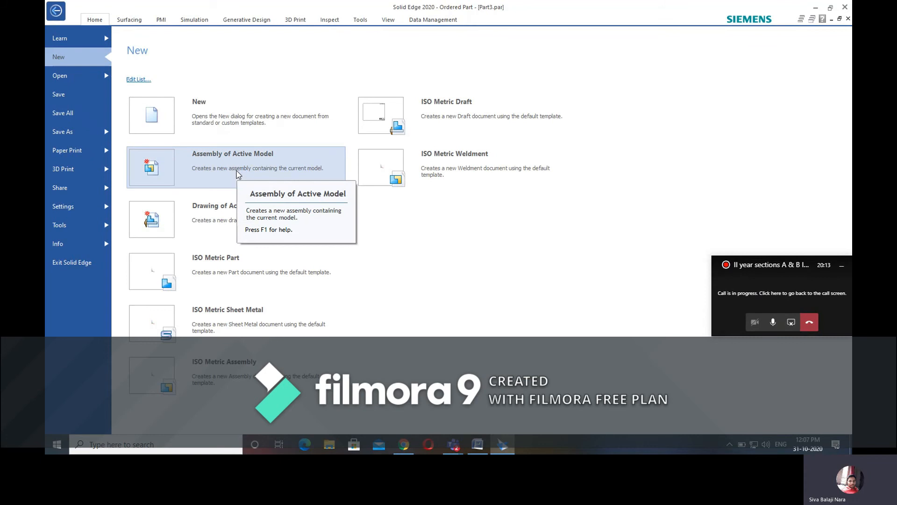
left_click(267, 174)
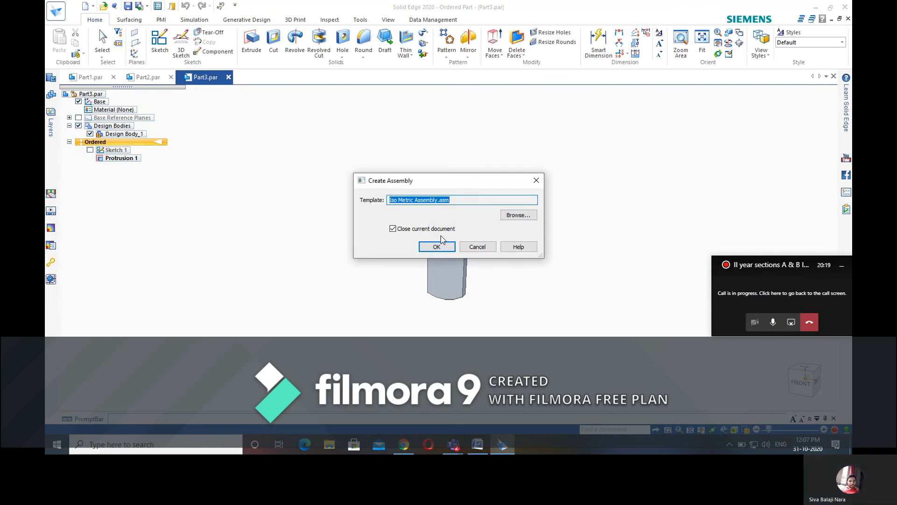
left_click(477, 247)
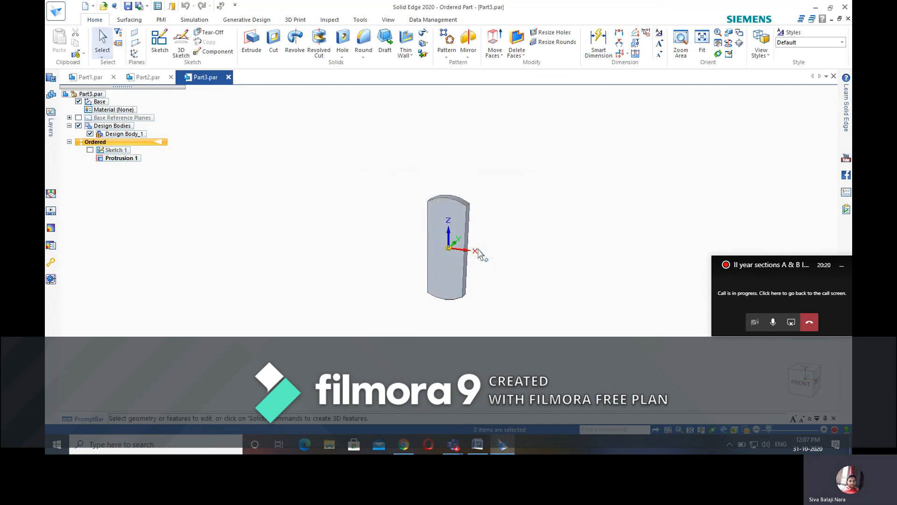
- Create a new assembly document from the default ISO Metric Assembly template
left_click(56, 11)
left_click(89, 67)
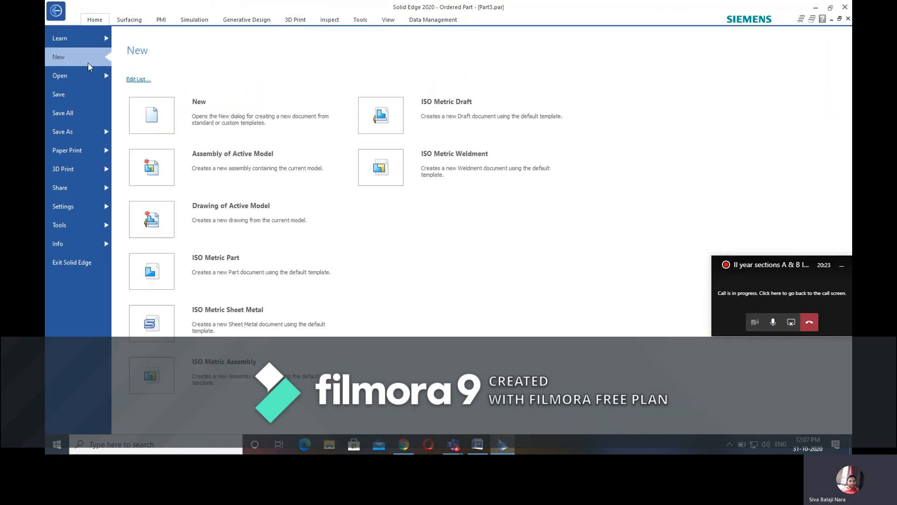
left_click(235, 380)
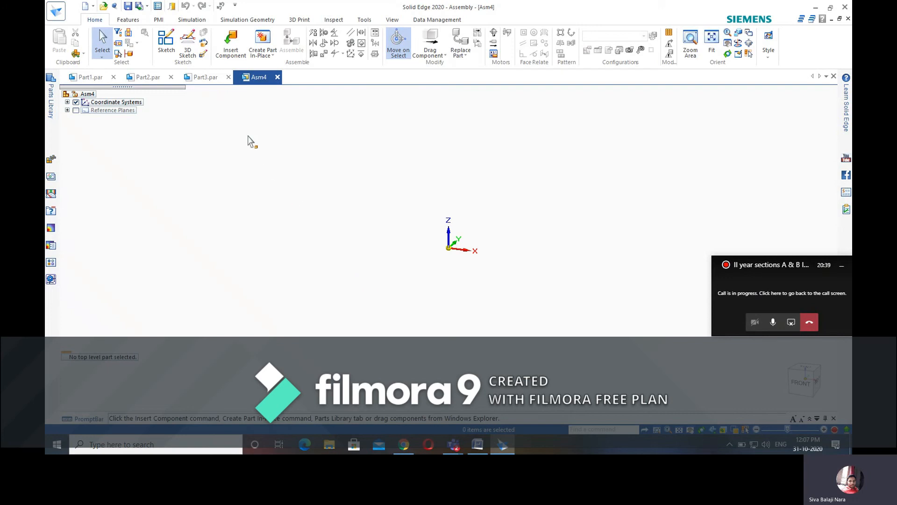
- Start inserting a component and browse the parts library to the desktop's recording videos folder, subfolder slleve cnad cotter ass
left_click(236, 53)
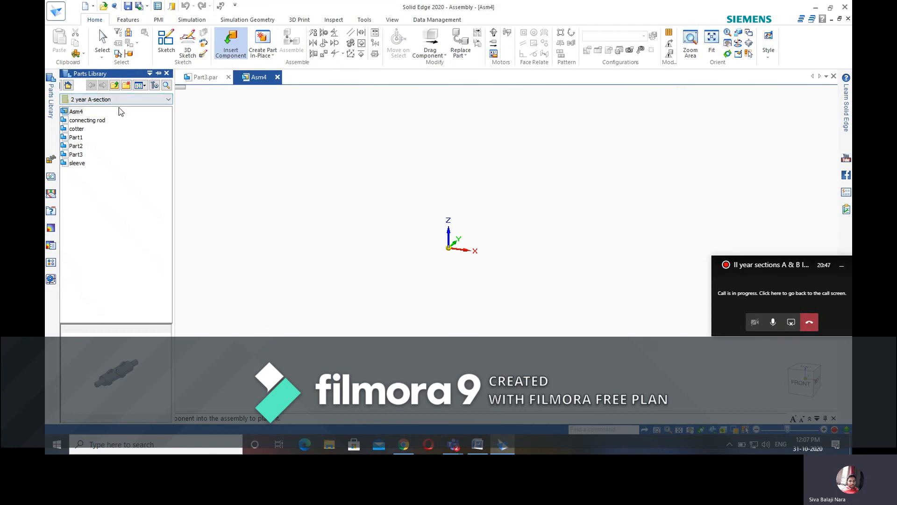
left_click(113, 85)
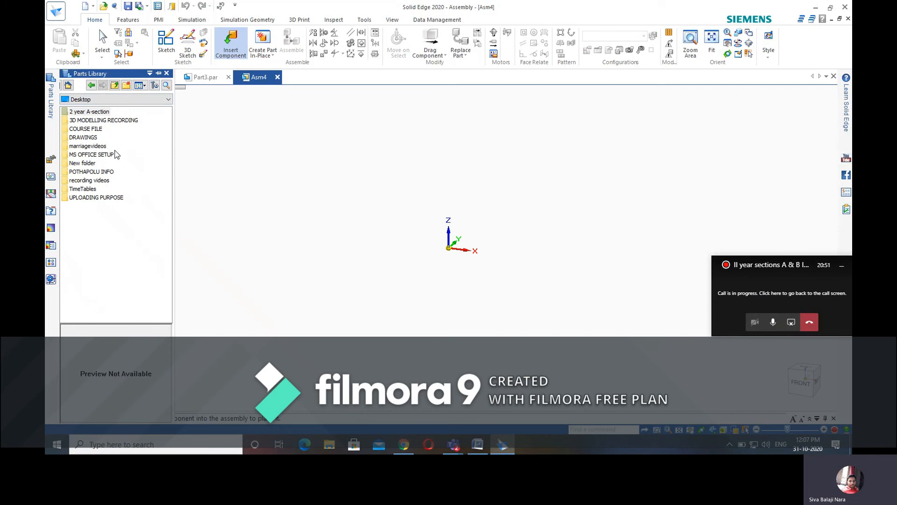
double_click(97, 181)
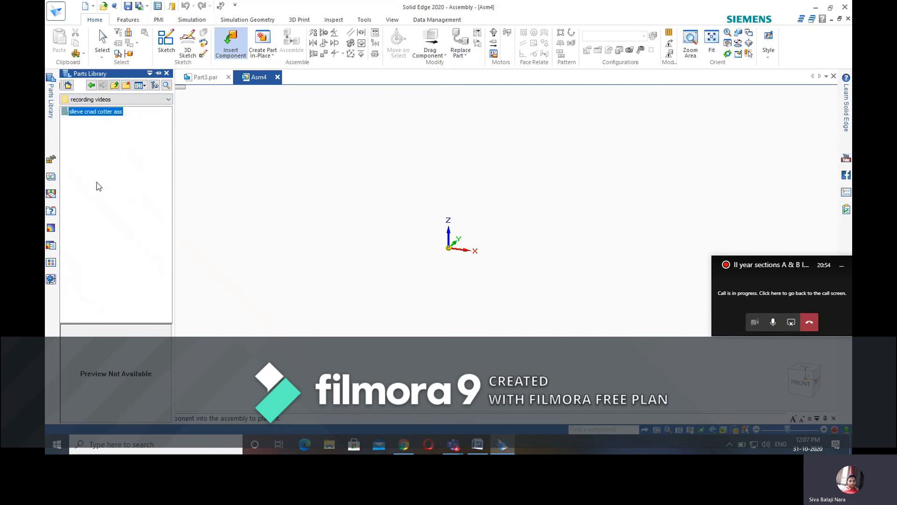
double_click(100, 111)
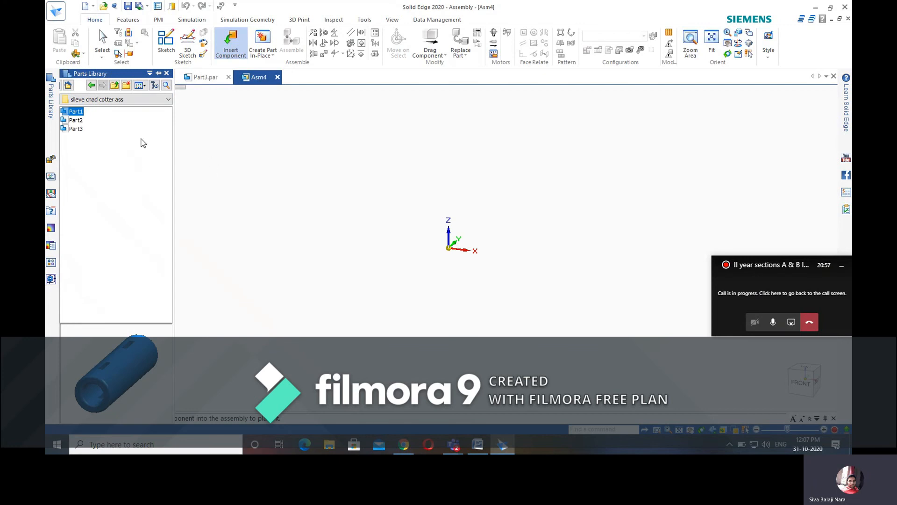
- Preview the saved parts in the library and place Part1, the sleeve, as the first component of the assembly
left_click(76, 121)
left_click(77, 129)
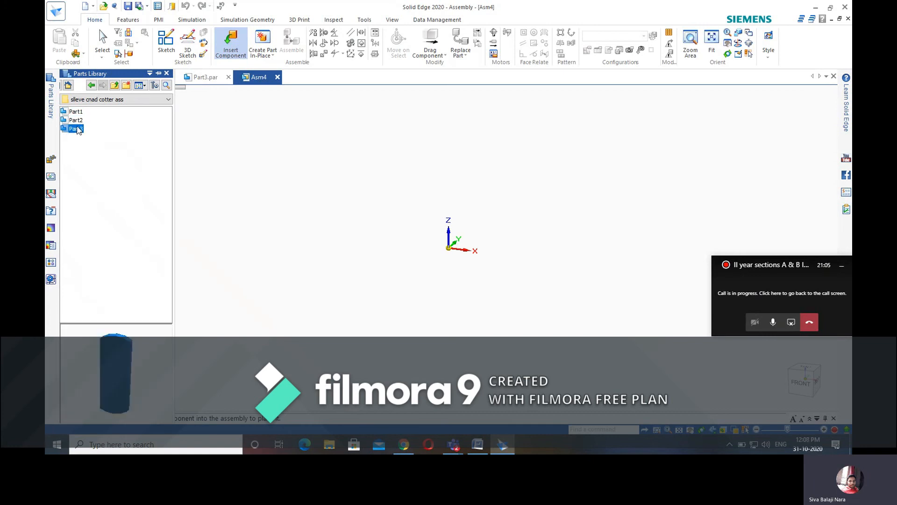
left_click(79, 120)
left_click(80, 111)
left_click(79, 112)
left_click(119, 129)
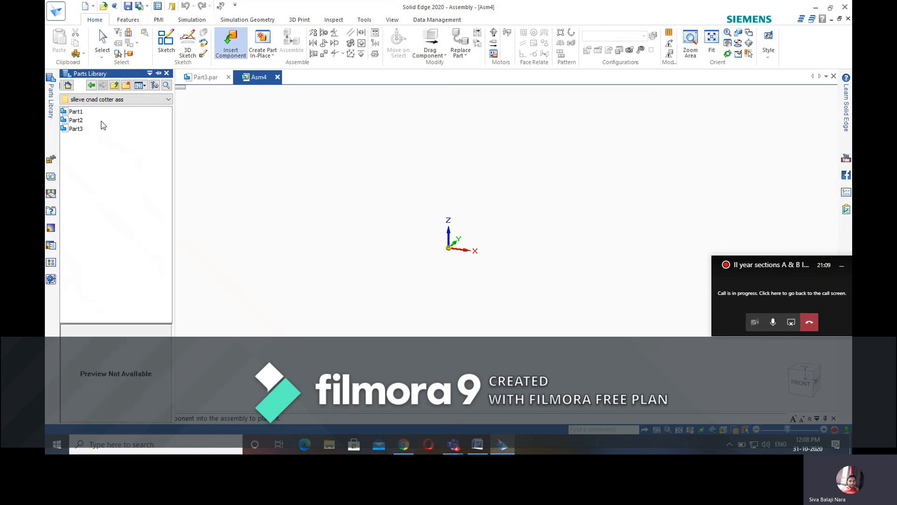
left_click(81, 114)
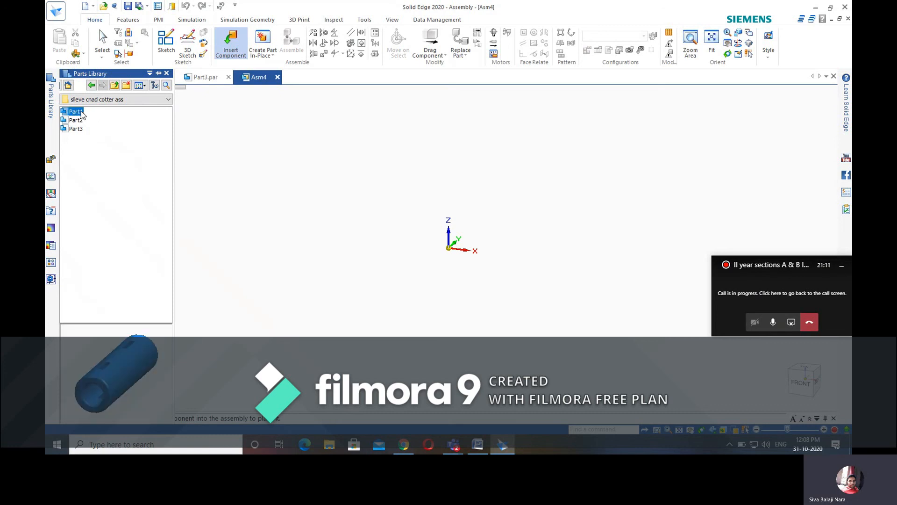
left_click_drag(82, 114, 488, 218)
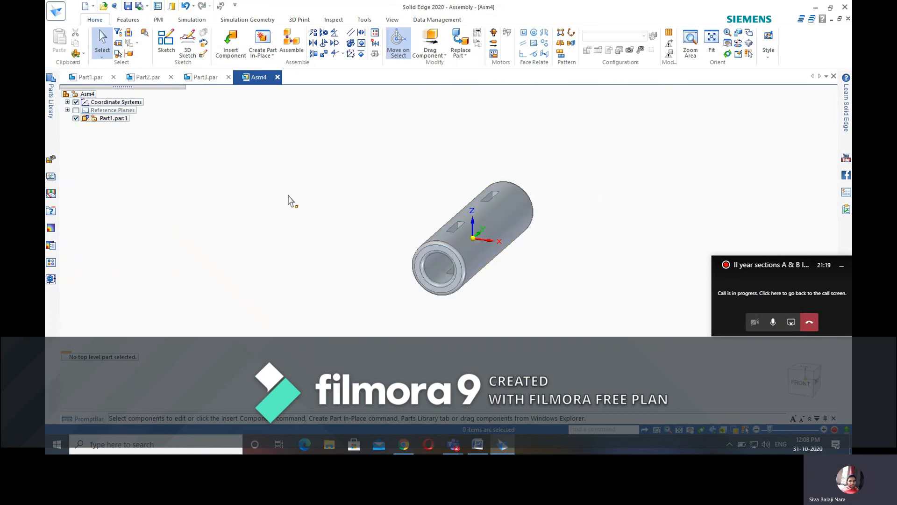
- Insert Part2, the connecting rod, into the assembly beside the sleeve
left_click(230, 44)
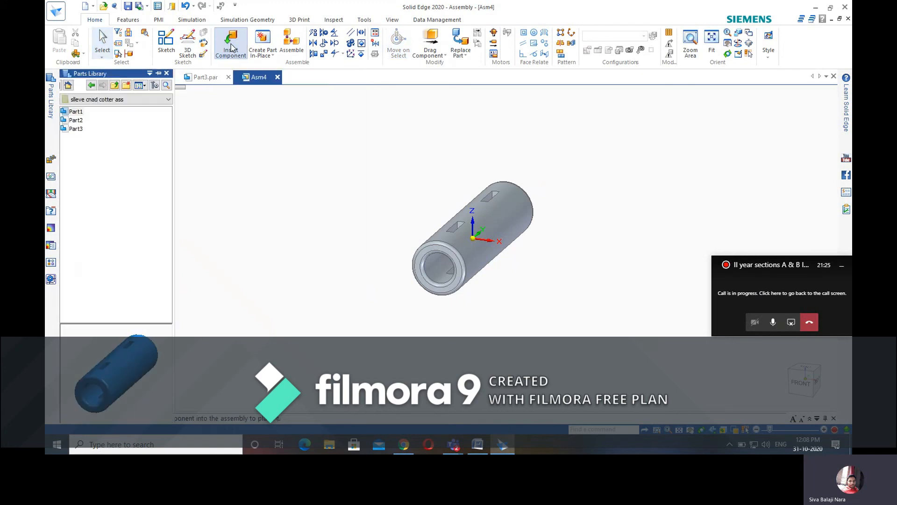
left_click(83, 123)
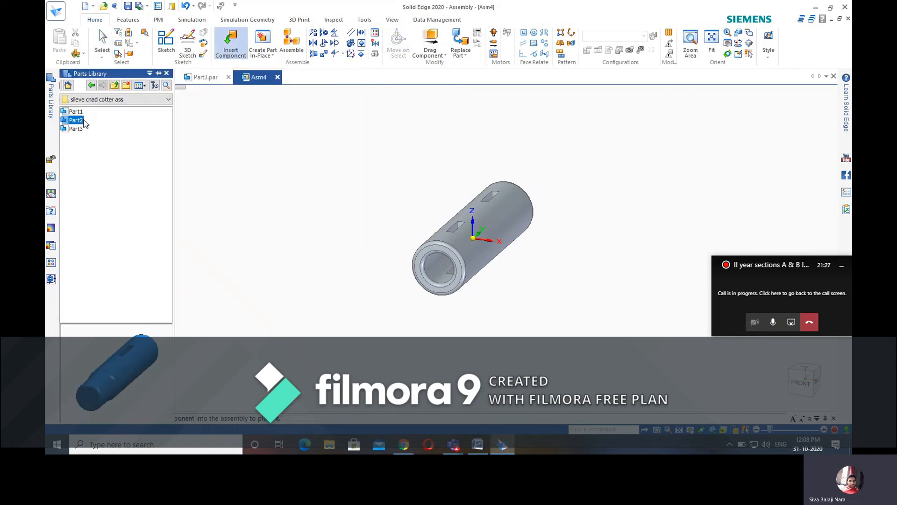
left_click_drag(79, 121, 376, 216)
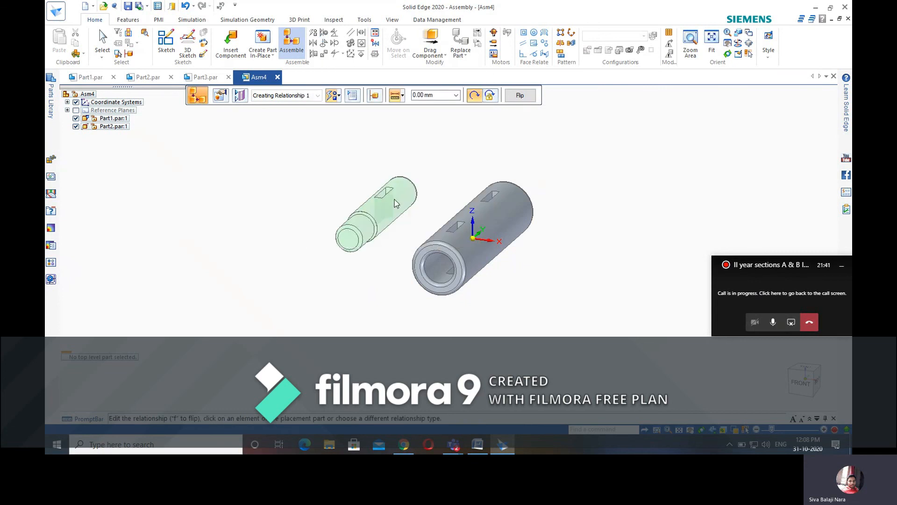
- Position the connecting rod in the sleeve by relating two of its slot faces to the near sleeve slot and aligning both cylinder axes
left_click(383, 192)
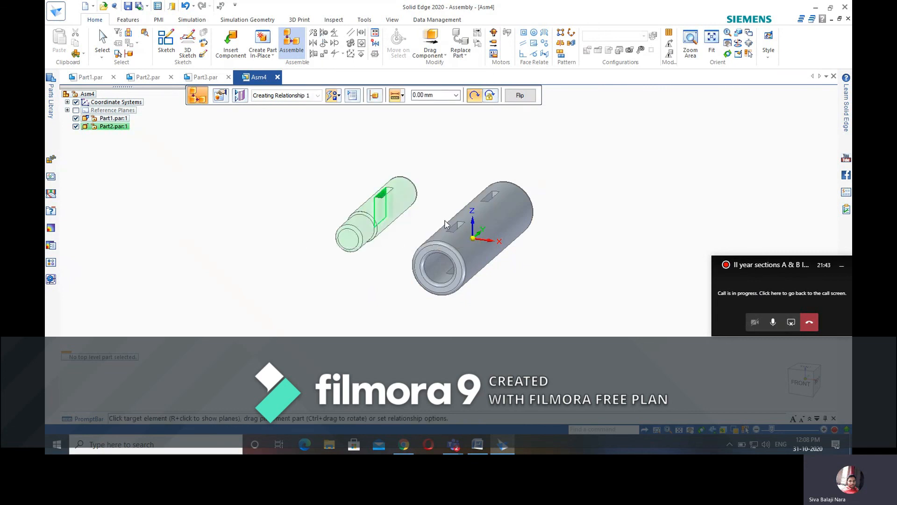
left_click(456, 230)
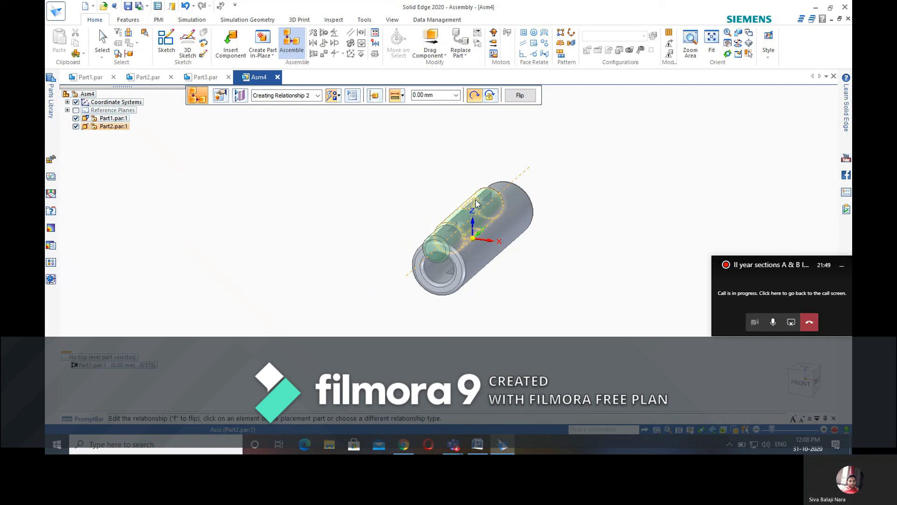
scroll(472, 205, "up", 2)
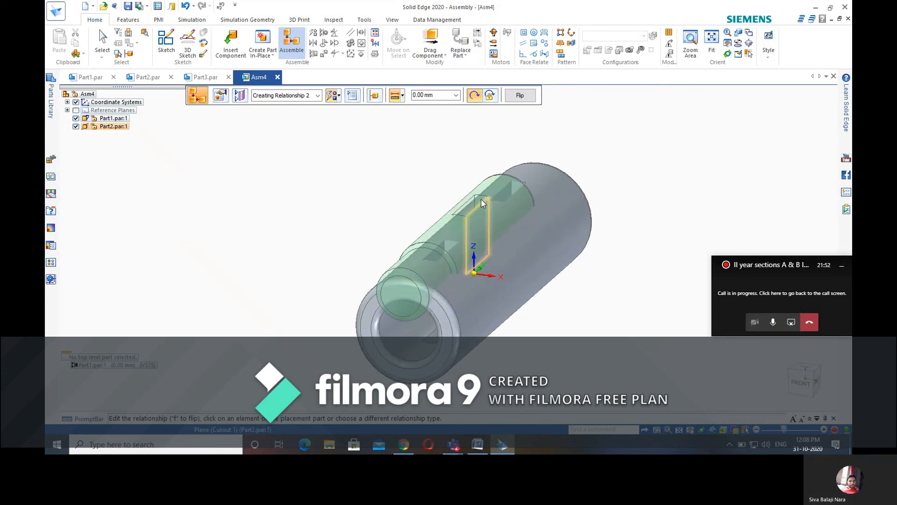
left_click(481, 198)
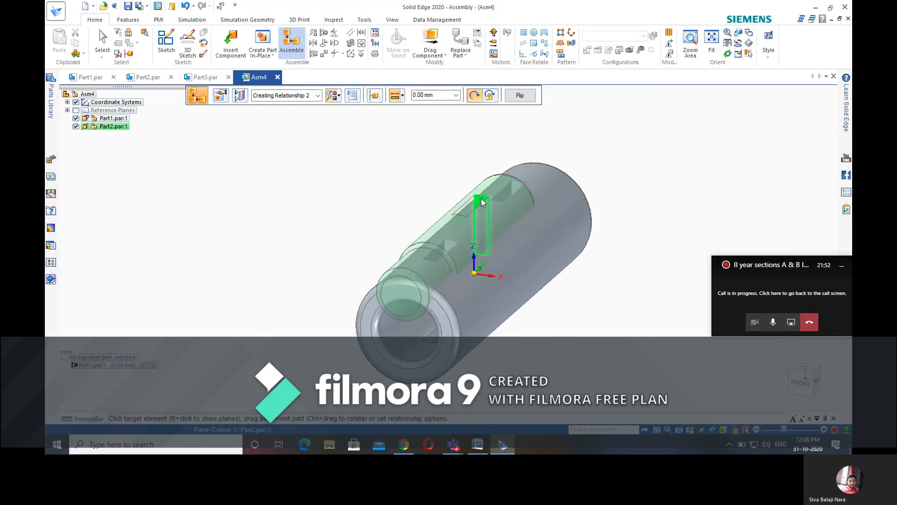
left_click(455, 242)
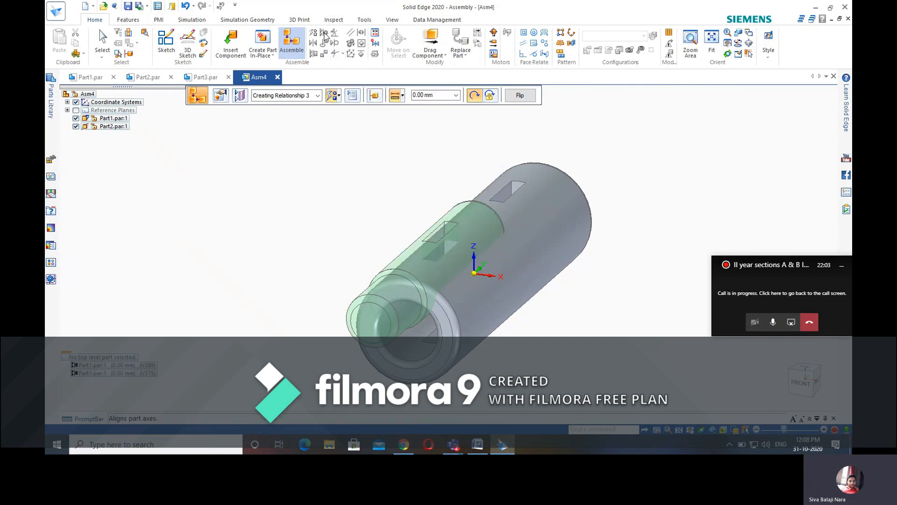
left_click(424, 266)
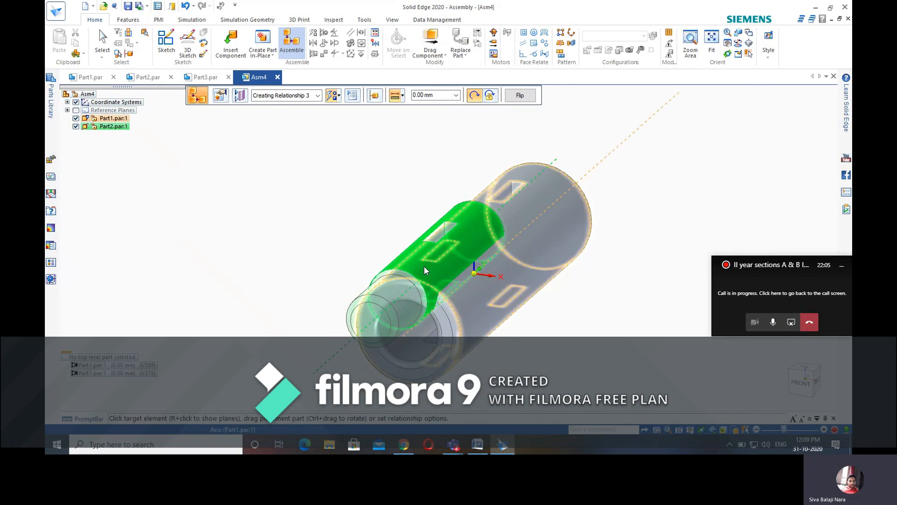
left_click(476, 304)
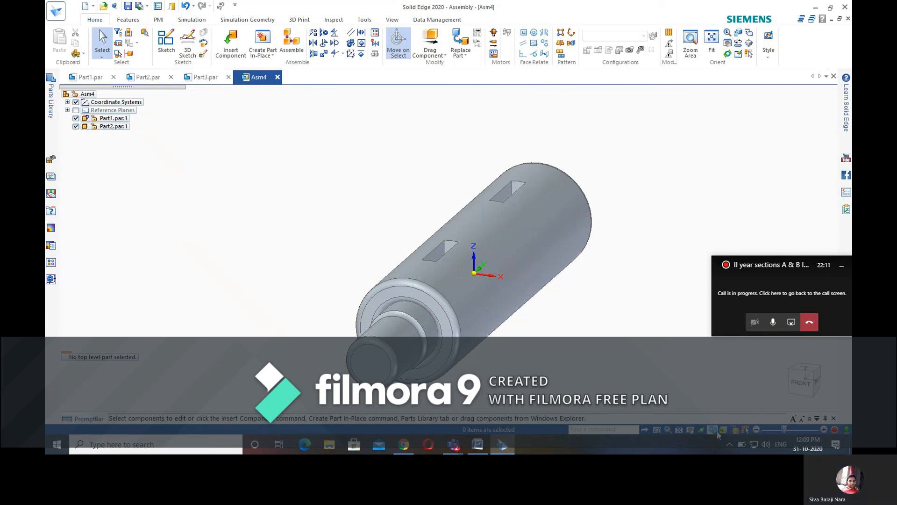
- Mirror the connecting rod about the reference plane across the sleeve's middle, using the Rotate action, to place a second rod at the opposite end
left_click(701, 429)
left_click_drag(639, 214, 619, 280)
scroll(619, 280, "down", 3)
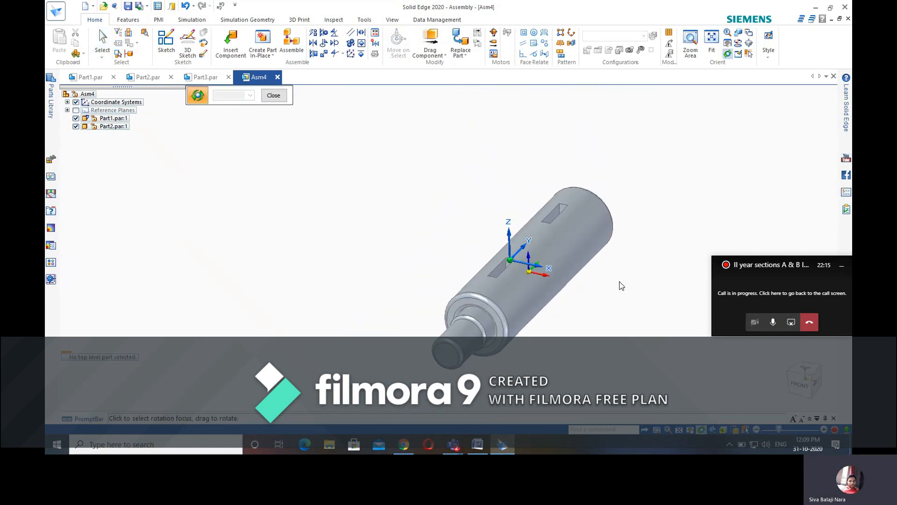
left_click(279, 95)
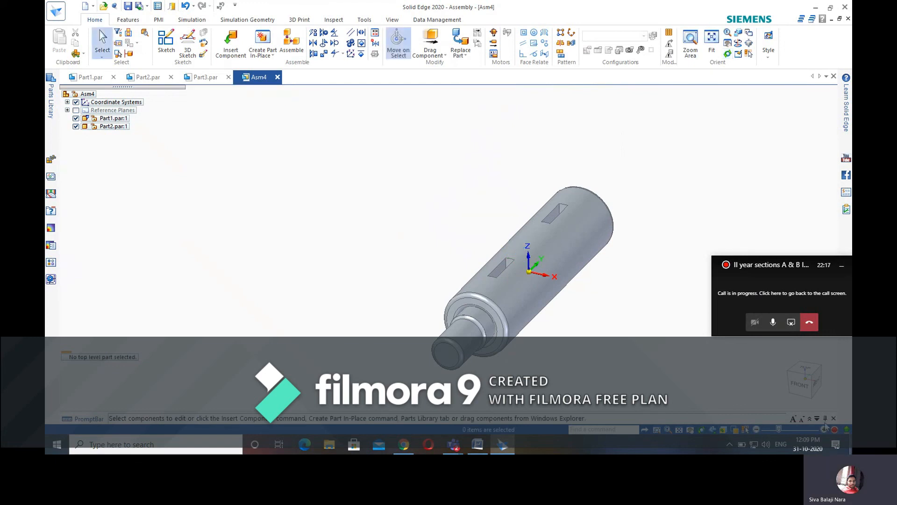
left_click(787, 401)
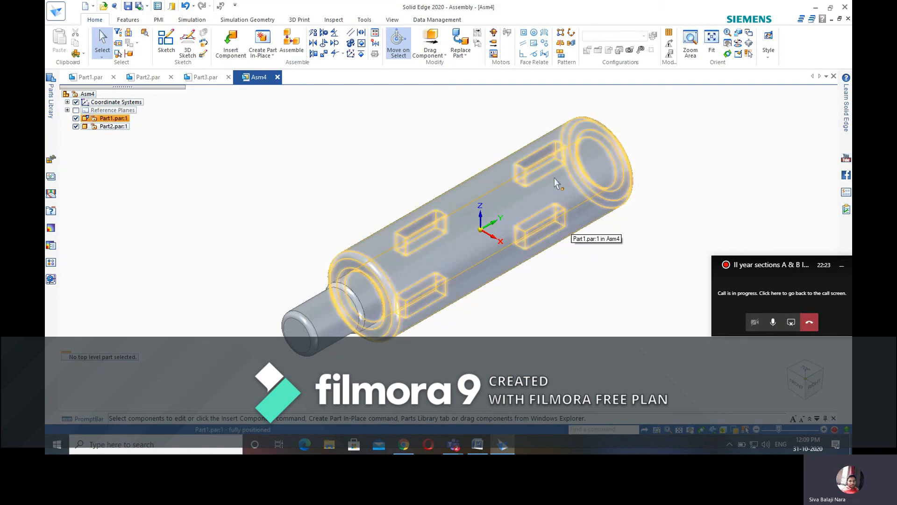
left_click(561, 43)
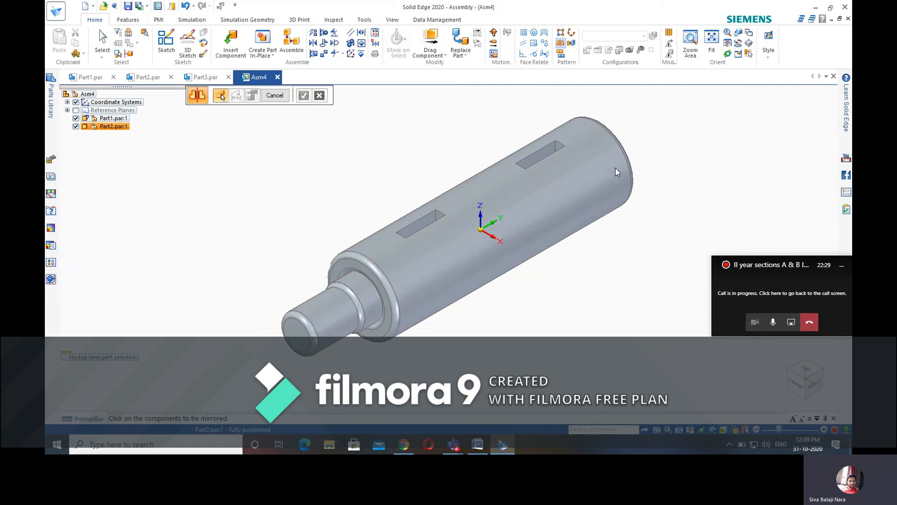
left_click(314, 316)
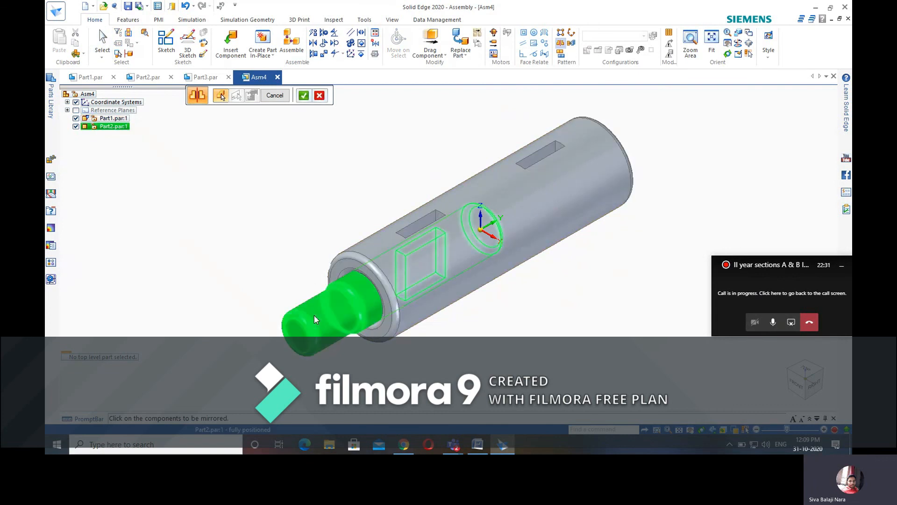
left_click(304, 95)
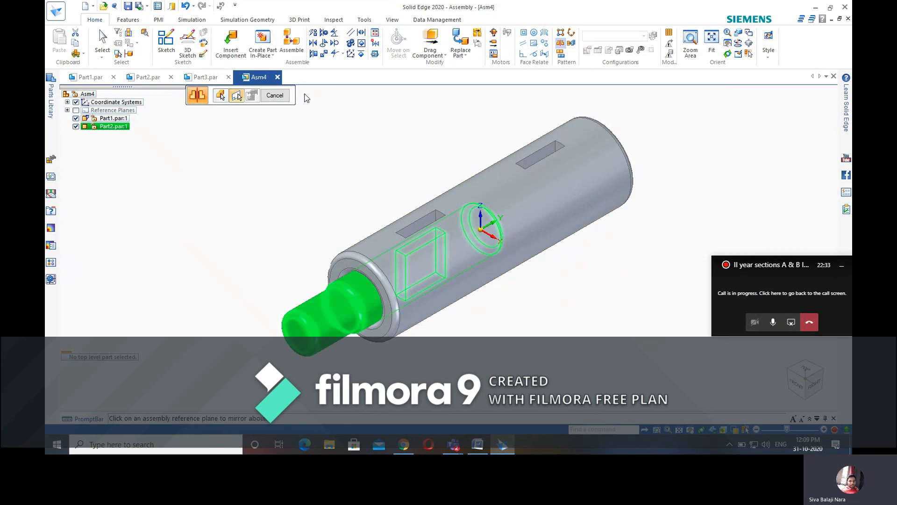
left_click(489, 235)
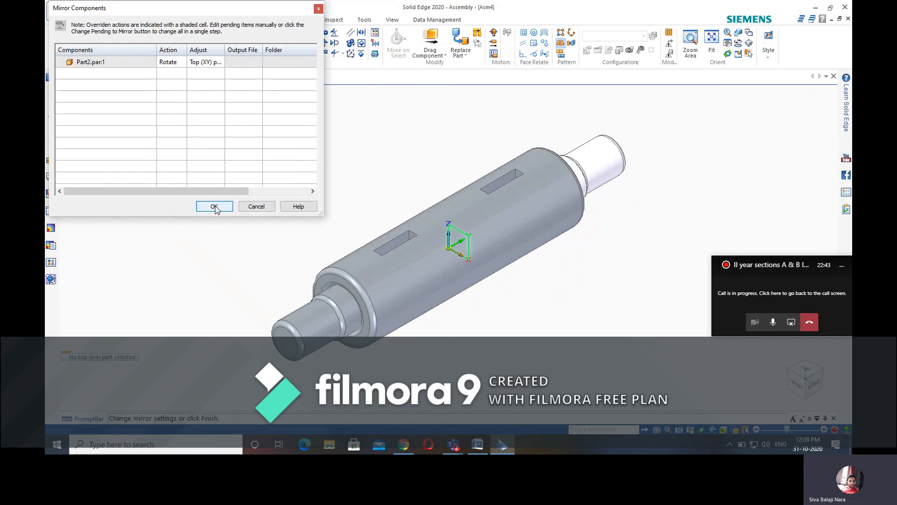
left_click(215, 207)
left_click(275, 95)
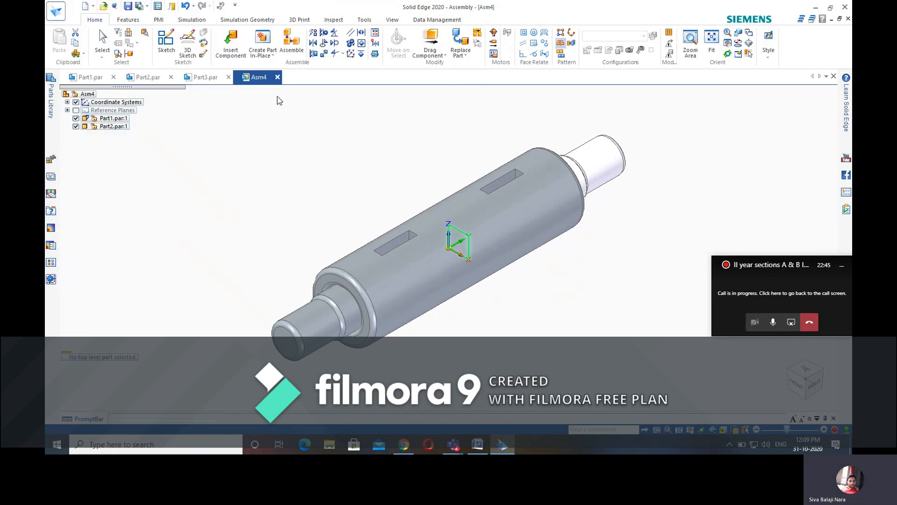
middle_click_drag(627, 297, 615, 279)
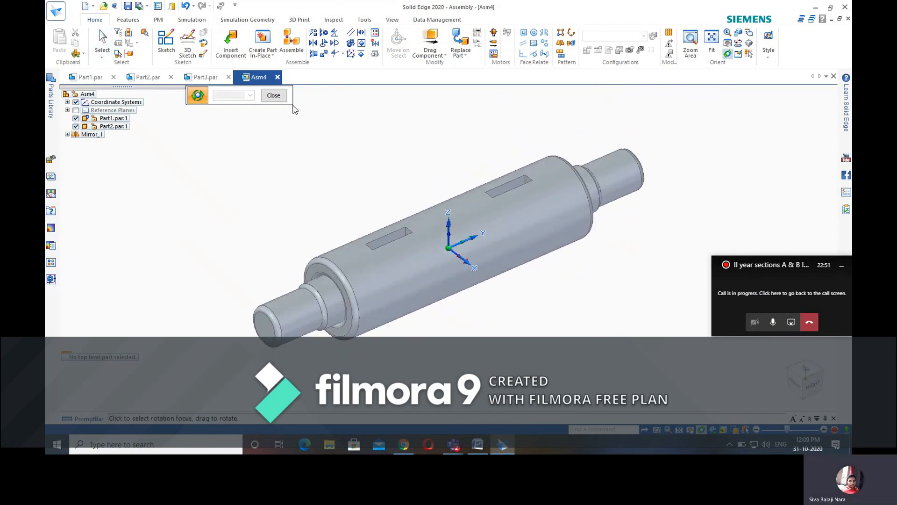
- Insert Part3, the cotter, from the parts library into the assembly above the near end of the sleeve
left_click(275, 95)
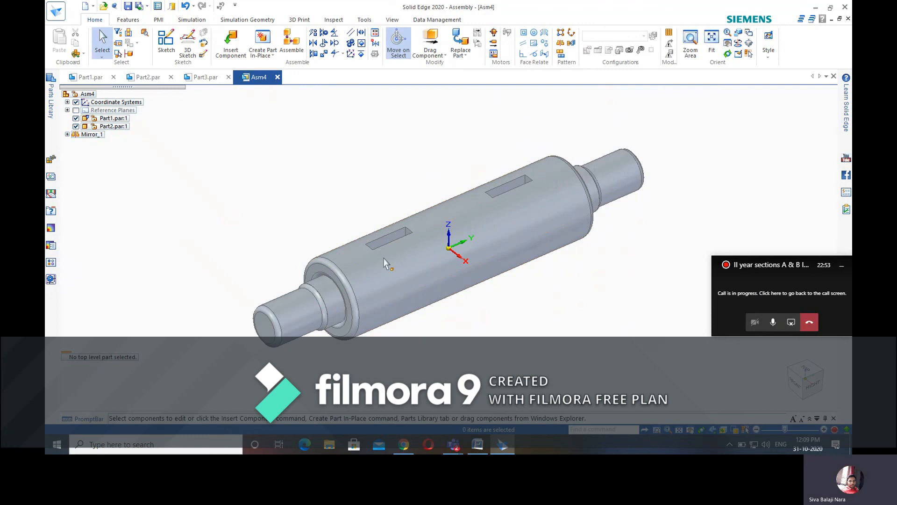
left_click(231, 43)
left_click(76, 128)
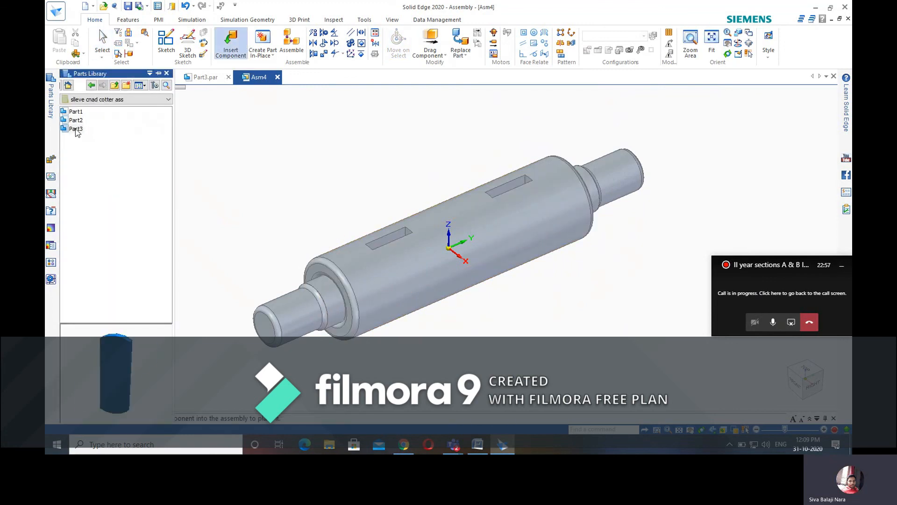
left_click_drag(76, 130, 317, 170)
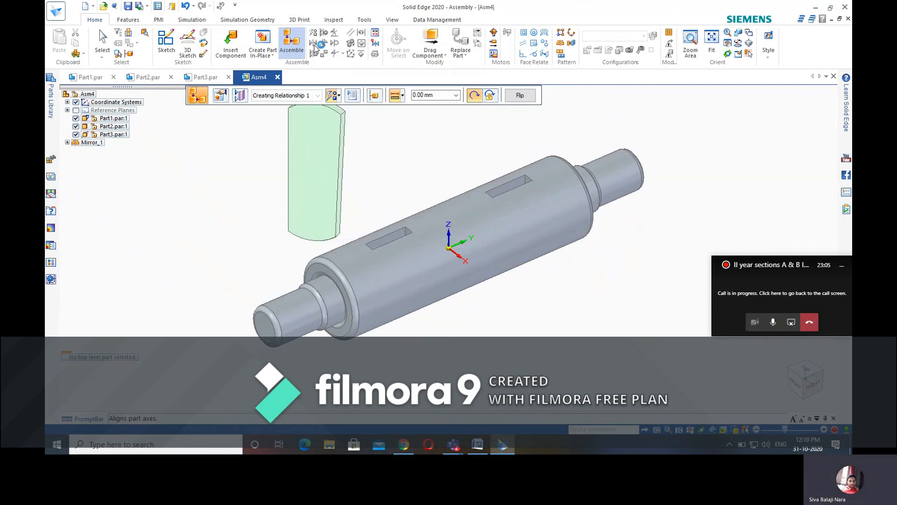
- Relate the cotter's broad flat face and narrow side face to the matching faces of the near sleeve slot
left_click(324, 188)
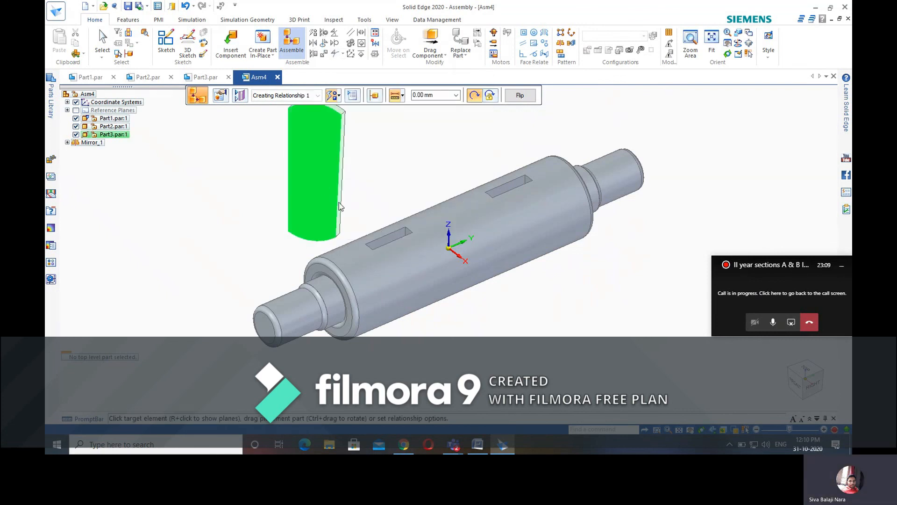
left_click(390, 239)
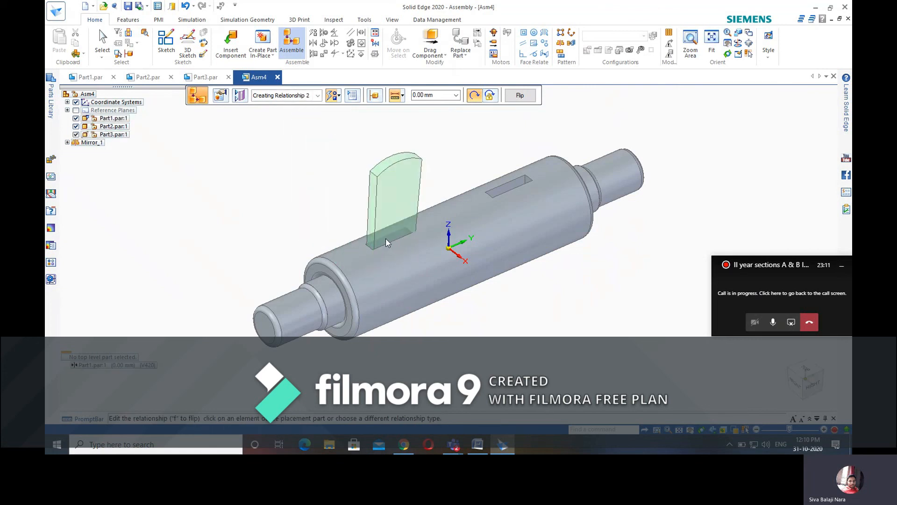
left_click(370, 229)
left_click(372, 250)
left_click(371, 248)
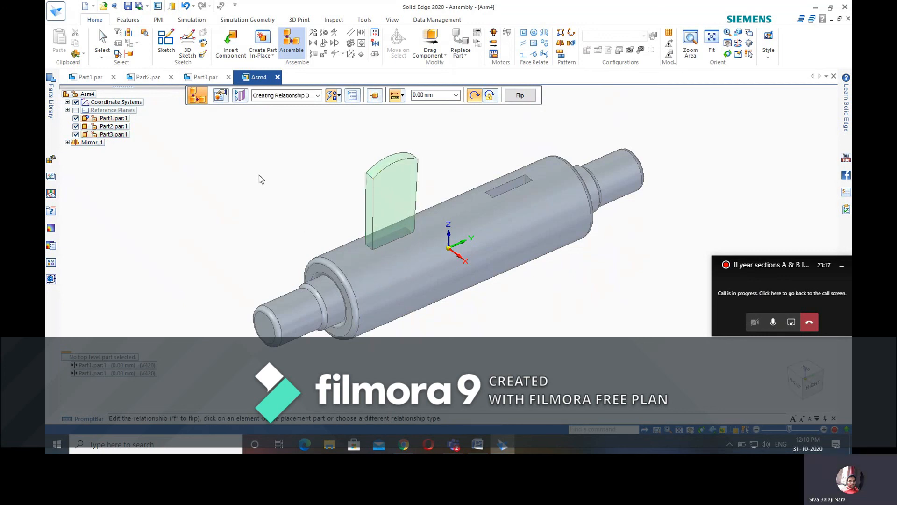
left_click(105, 41)
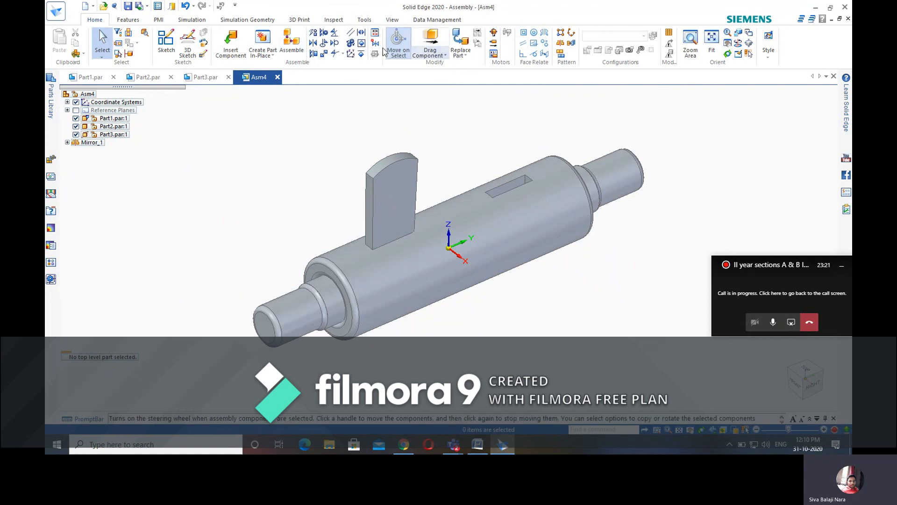
- Make the cotter's curved top face tangent to the near connecting rod's cylinder with a flipped 20 mm offset
left_click(335, 43)
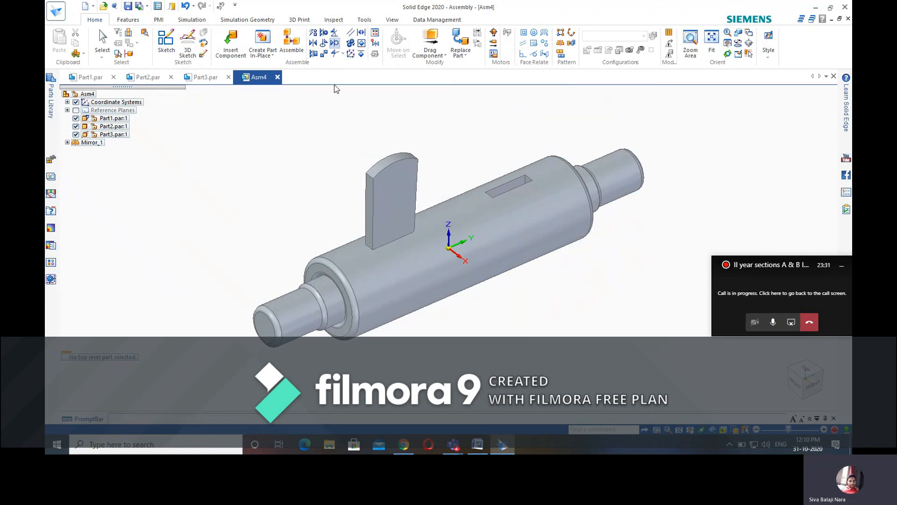
left_click(389, 160)
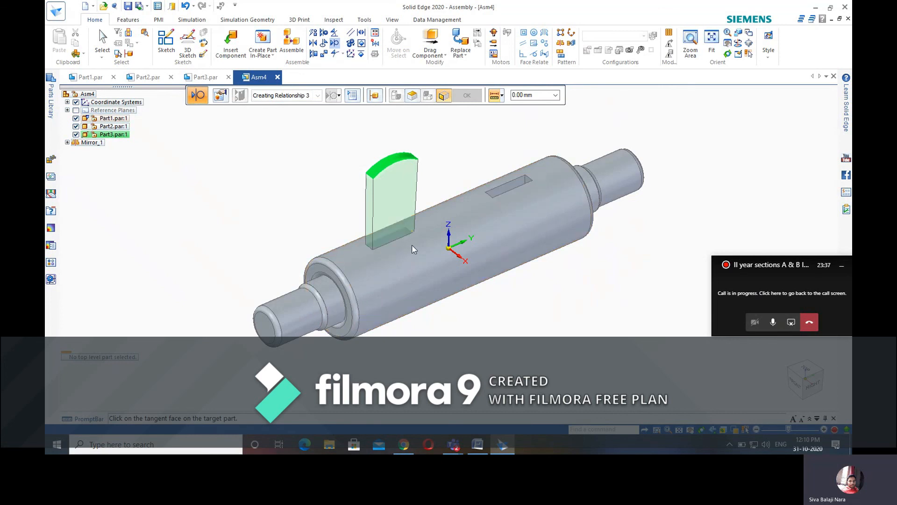
left_click(290, 307)
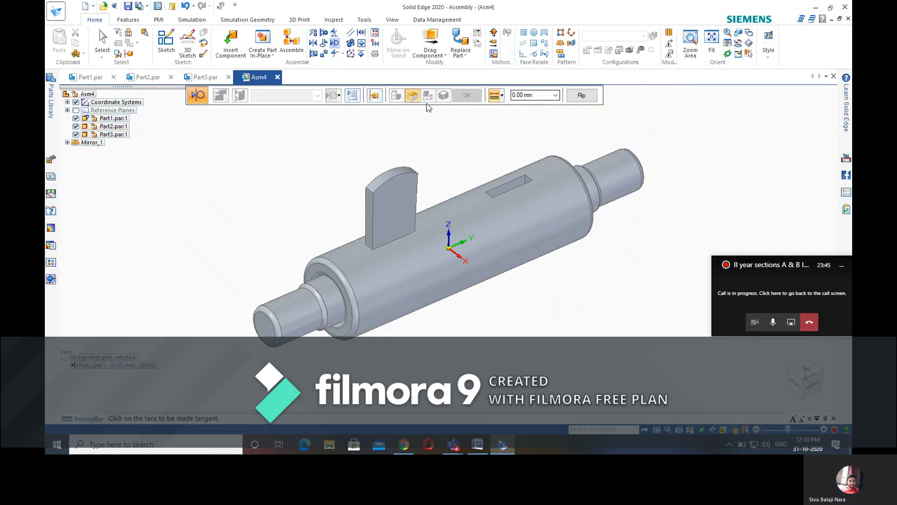
left_click(537, 98)
type("20")
key("Return")
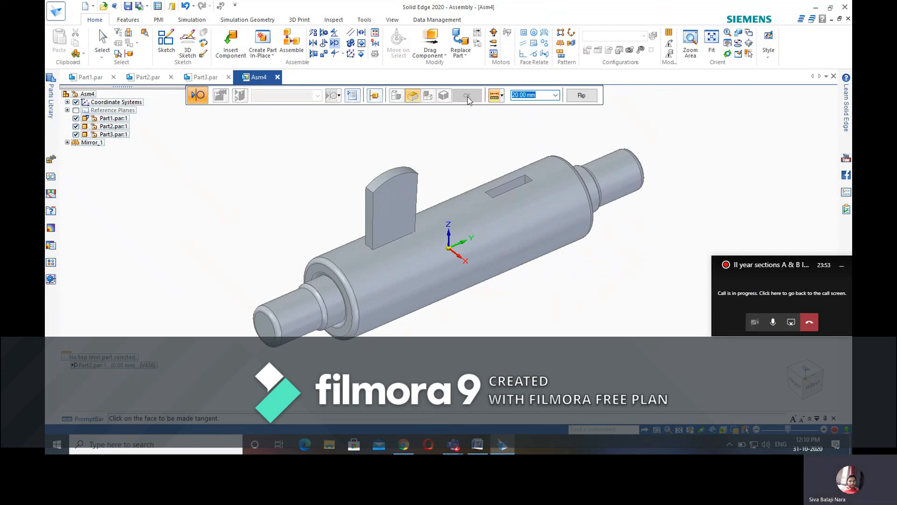
left_click(581, 96)
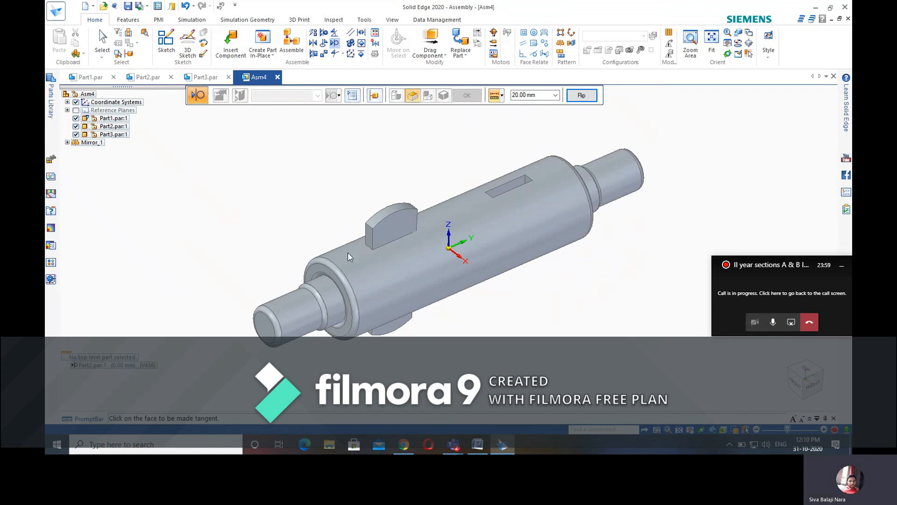
left_click(372, 276)
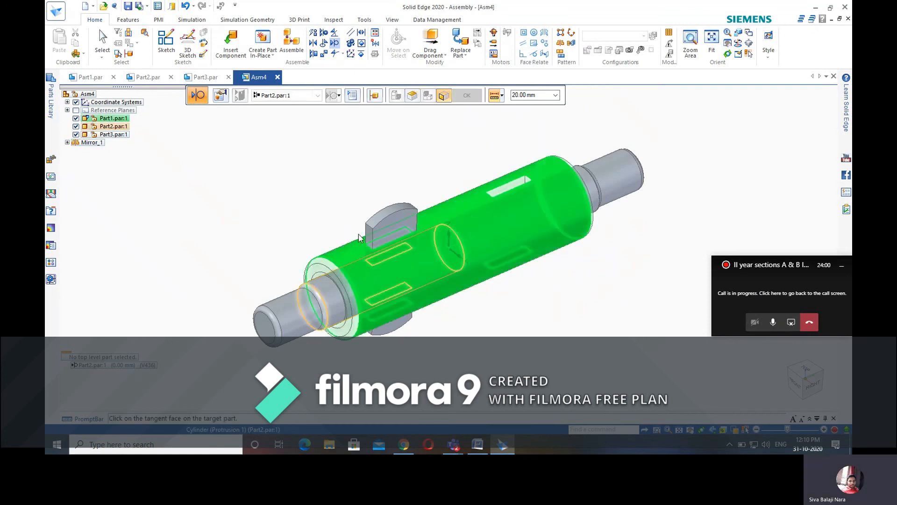
left_click(103, 43)
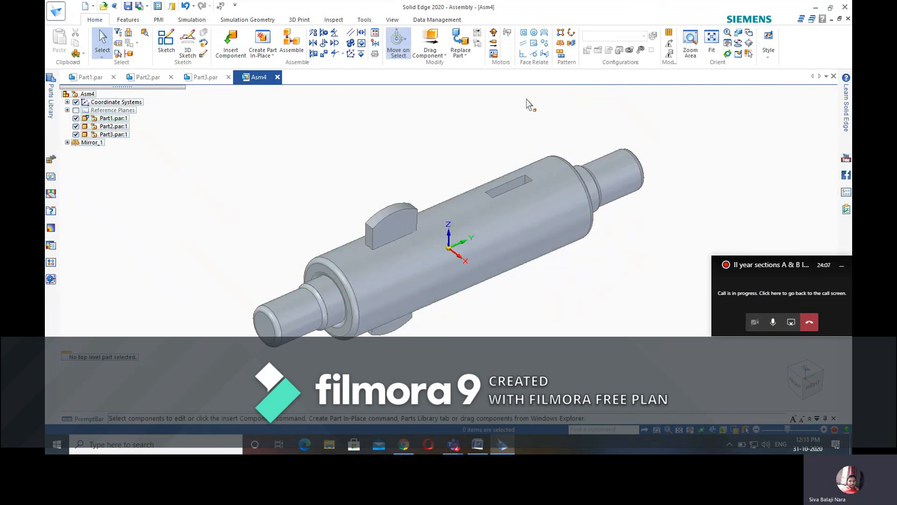
- Mirror the cotter about the reference plane across the sleeve's middle, using the Rotate action, to fill the far slot
left_click(561, 43)
left_click(393, 217)
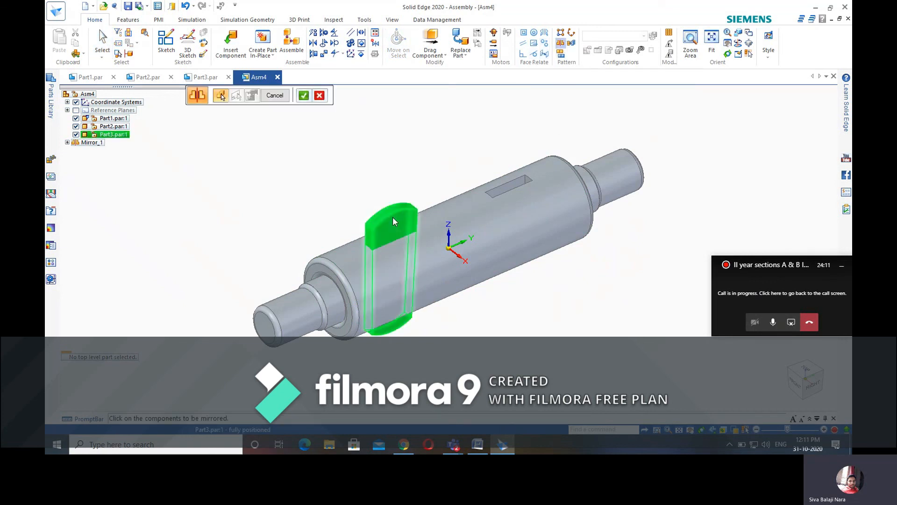
left_click(304, 95)
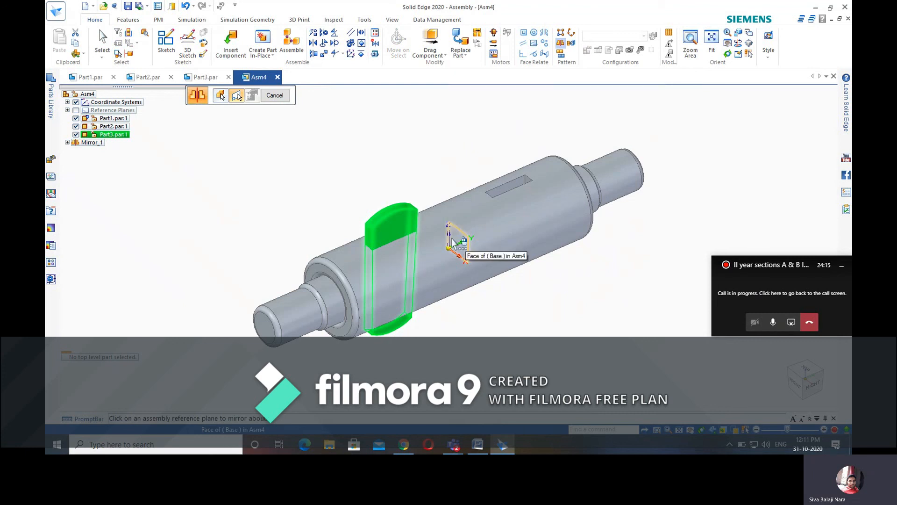
left_click(452, 241)
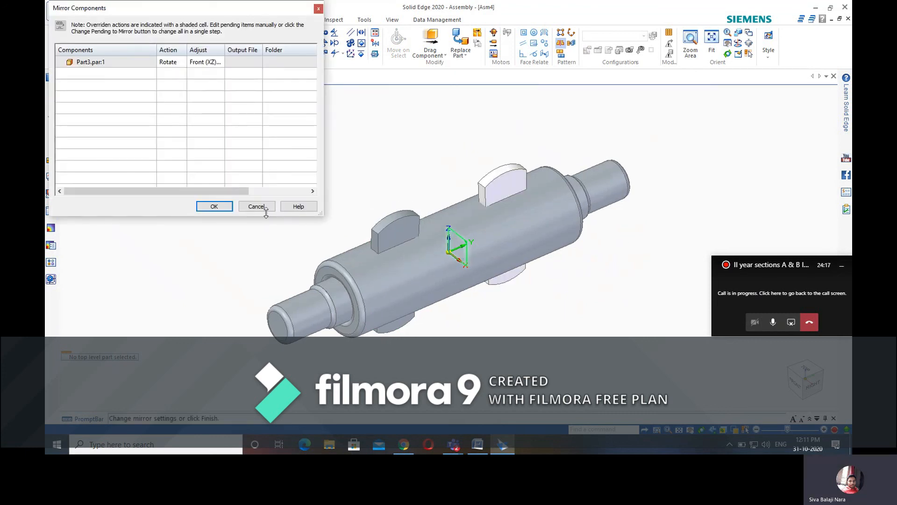
left_click(216, 207)
left_click(276, 95)
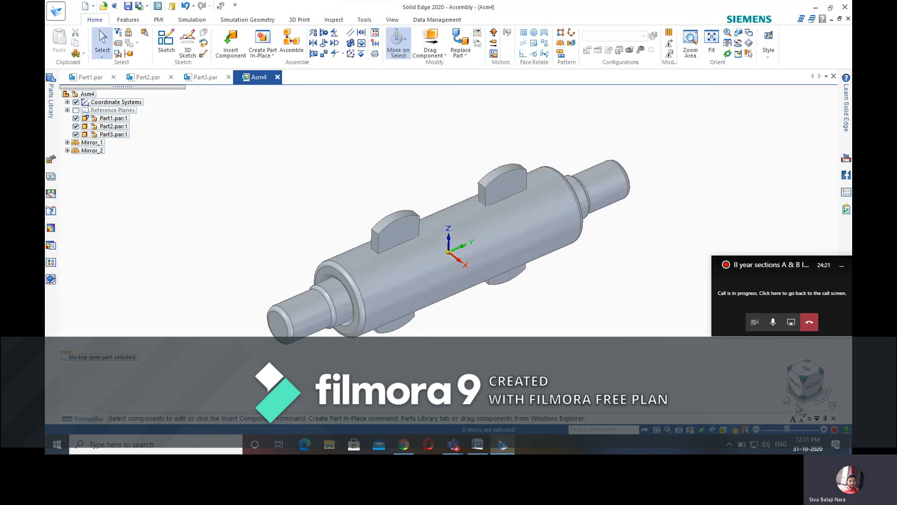
- Examine the whole assembly isometrically in the wireframe, visible and hidden edges, visible edges and shaded display styles, ending with shaded
left_click(789, 403)
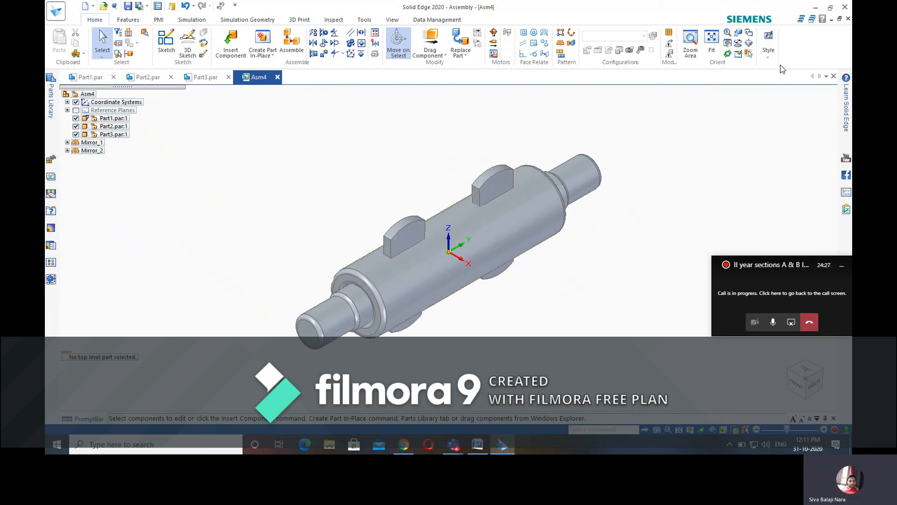
left_click(767, 58)
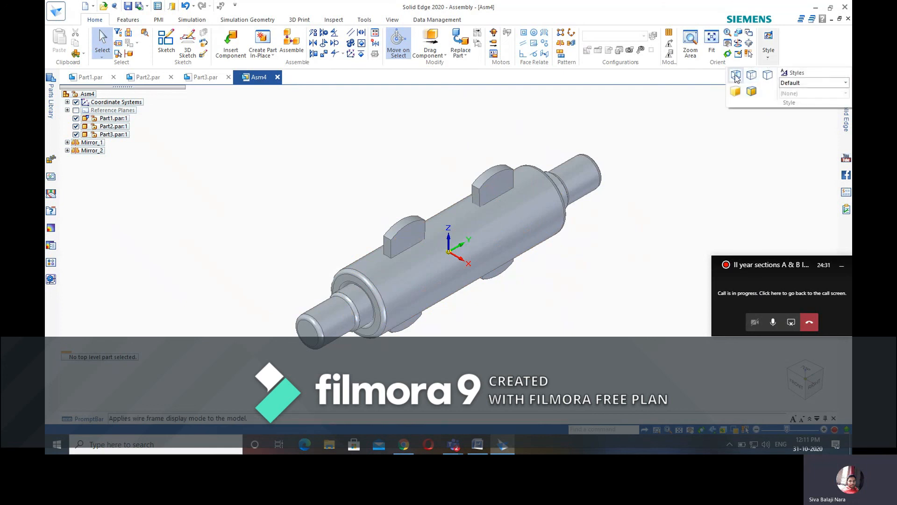
left_click(735, 76)
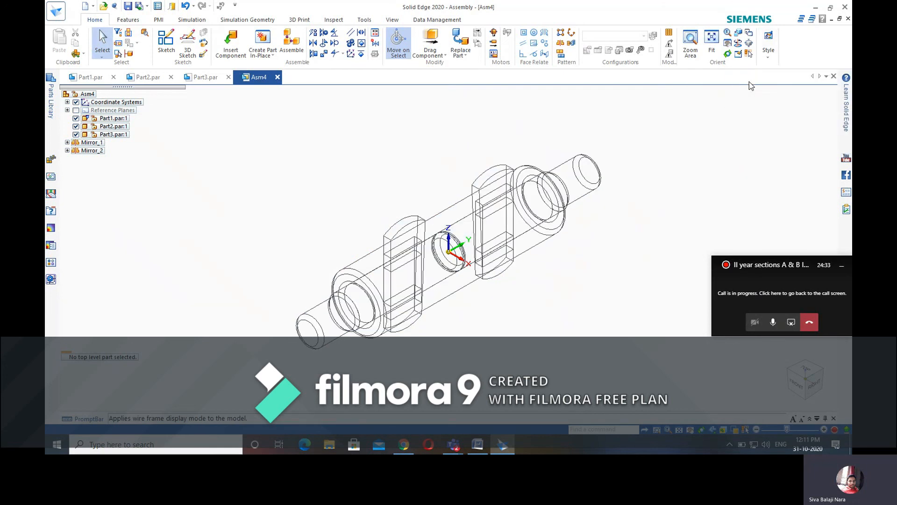
left_click(768, 51)
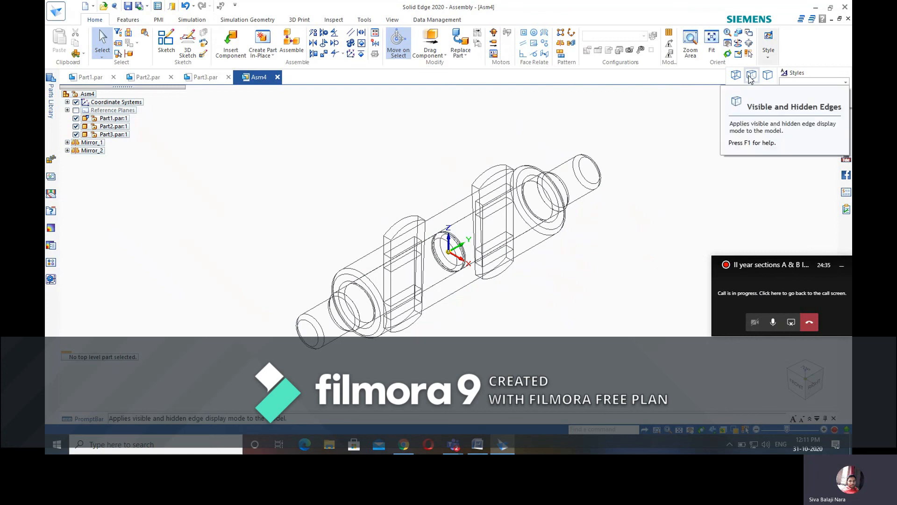
left_click(751, 76)
left_click(768, 58)
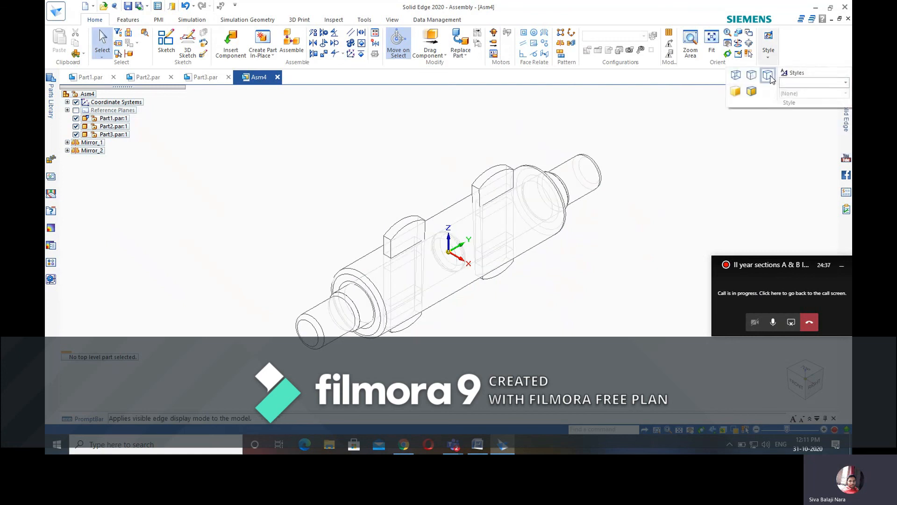
left_click(768, 75)
left_click(768, 60)
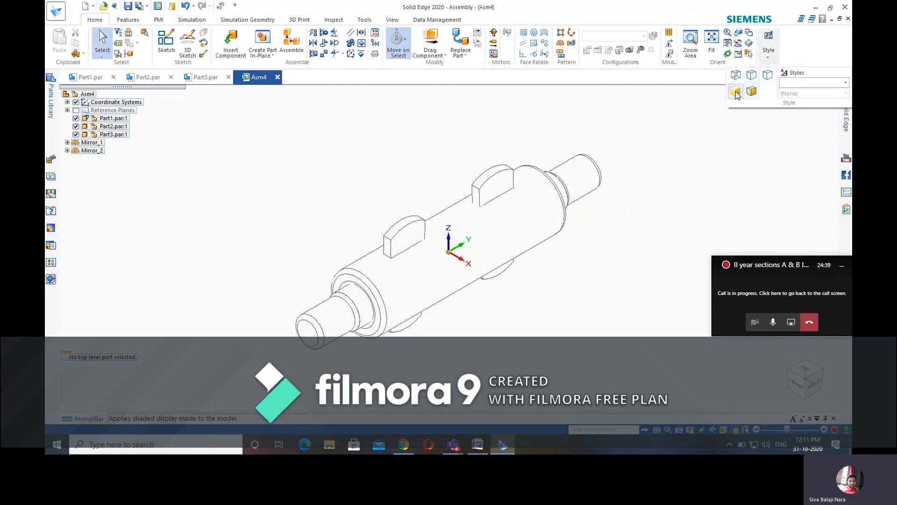
left_click(741, 92)
left_click(766, 58)
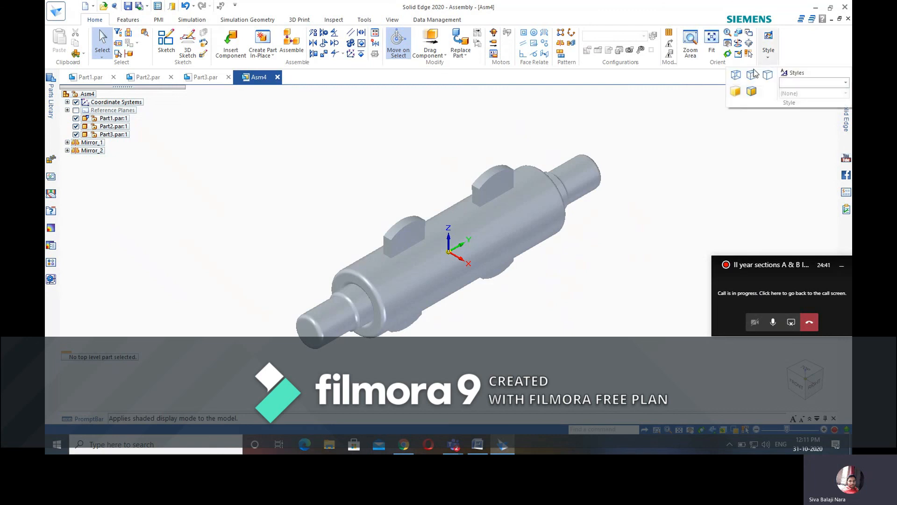
left_click(749, 75)
left_click(768, 59)
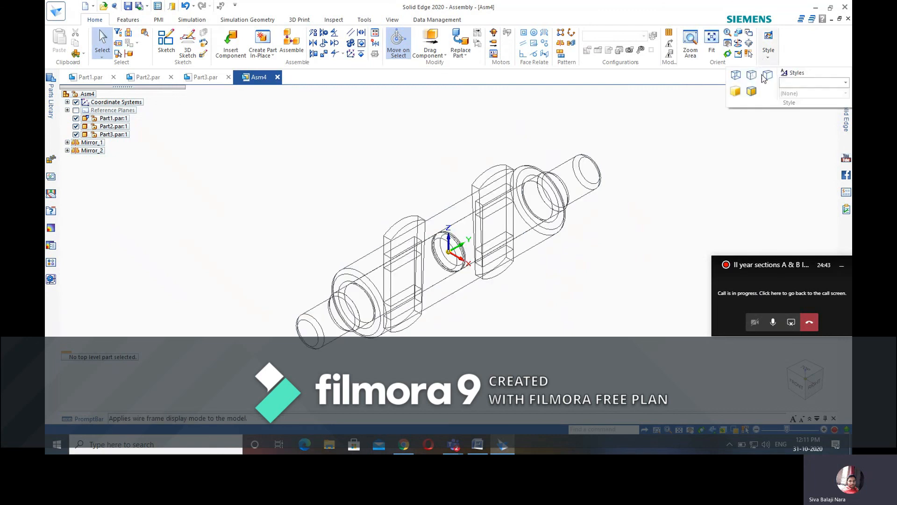
left_click(743, 92)
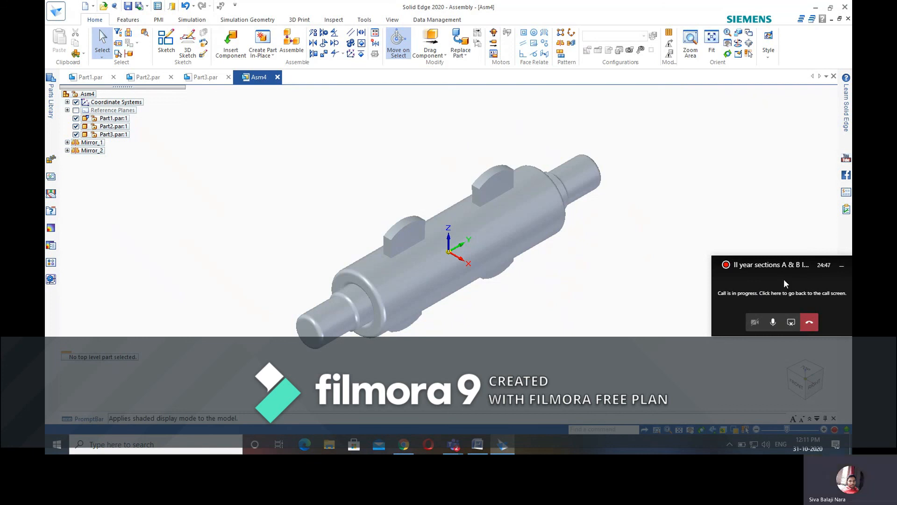
- Switch to the Teams meeting window and stop the meeting recording
left_click(771, 301)
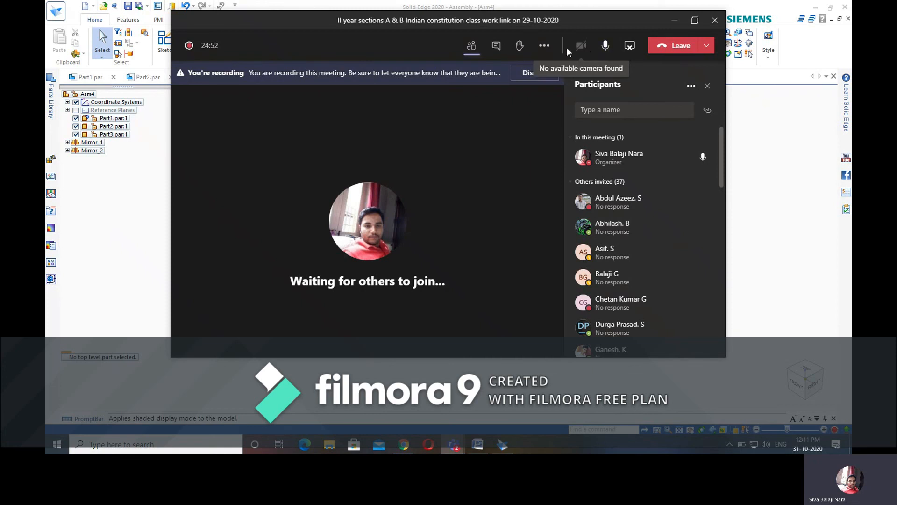
left_click(544, 45)
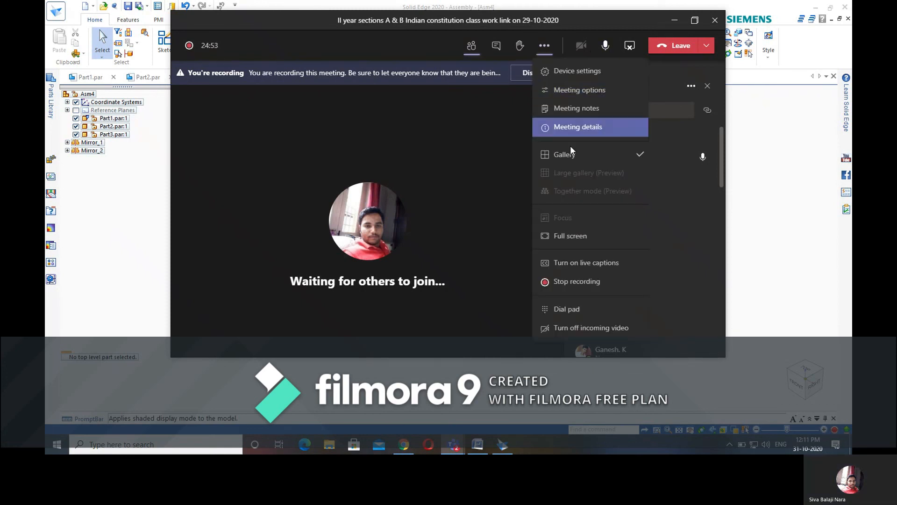
left_click(579, 283)
left_click(495, 211)
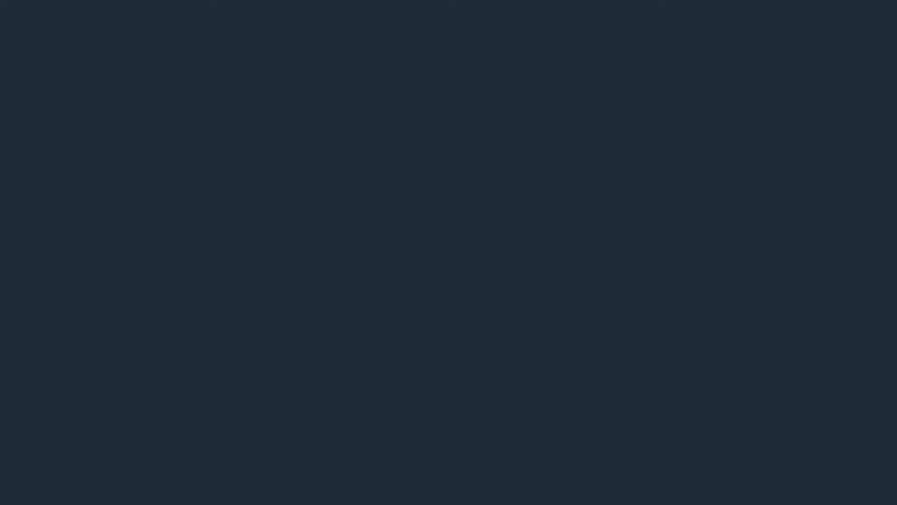